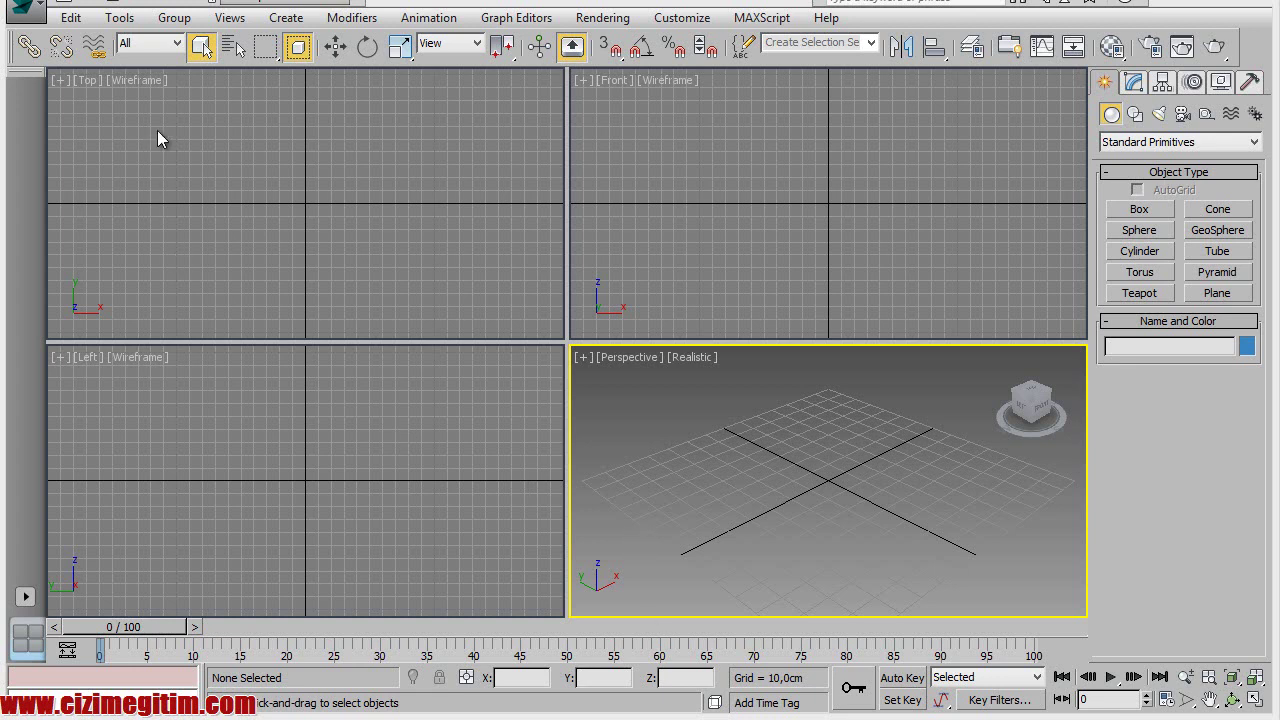
Open 14.35.perde ekleme.max from Recent Documents and zoom toward the roof
click(22, 10)
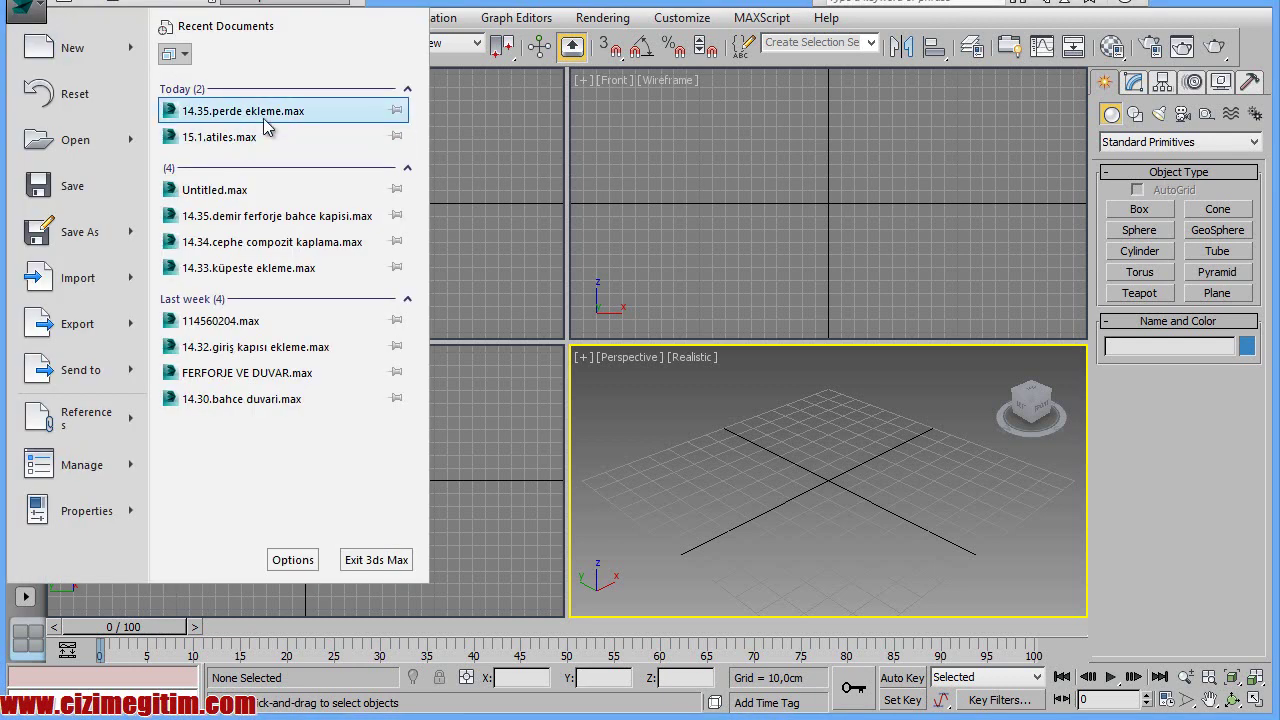
click(266, 116)
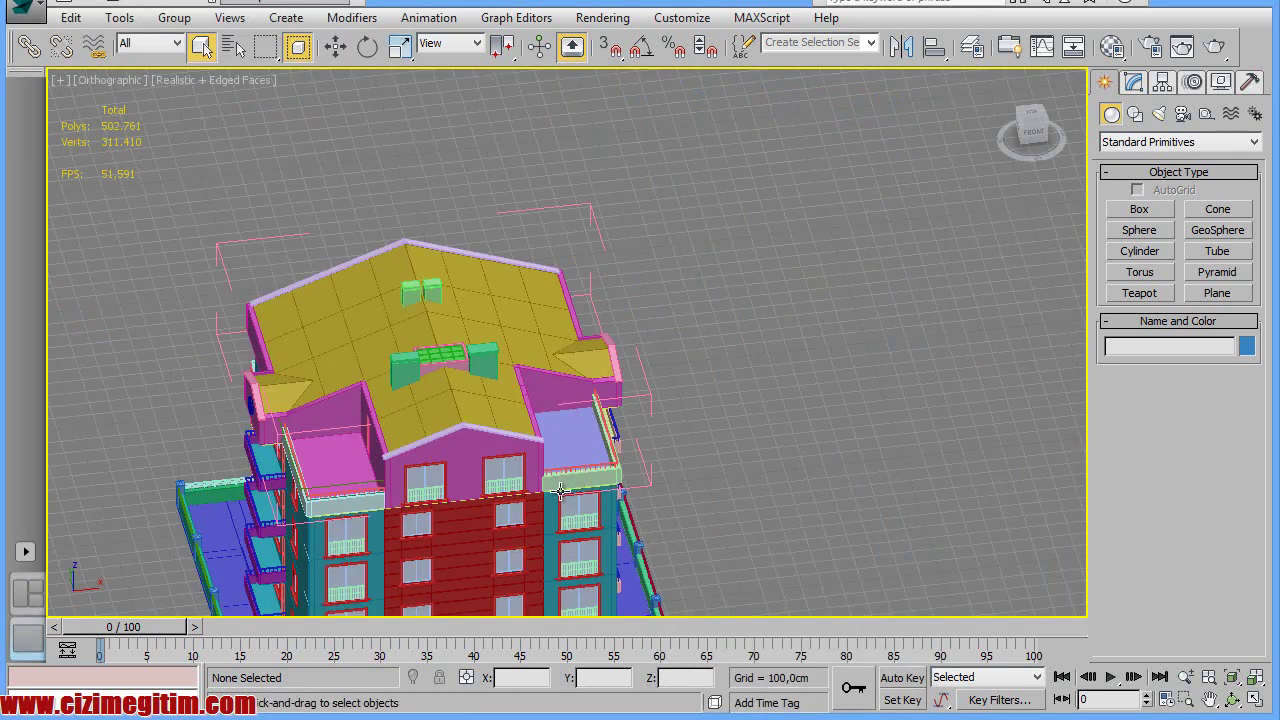
scroll(714, 351, up, 2)
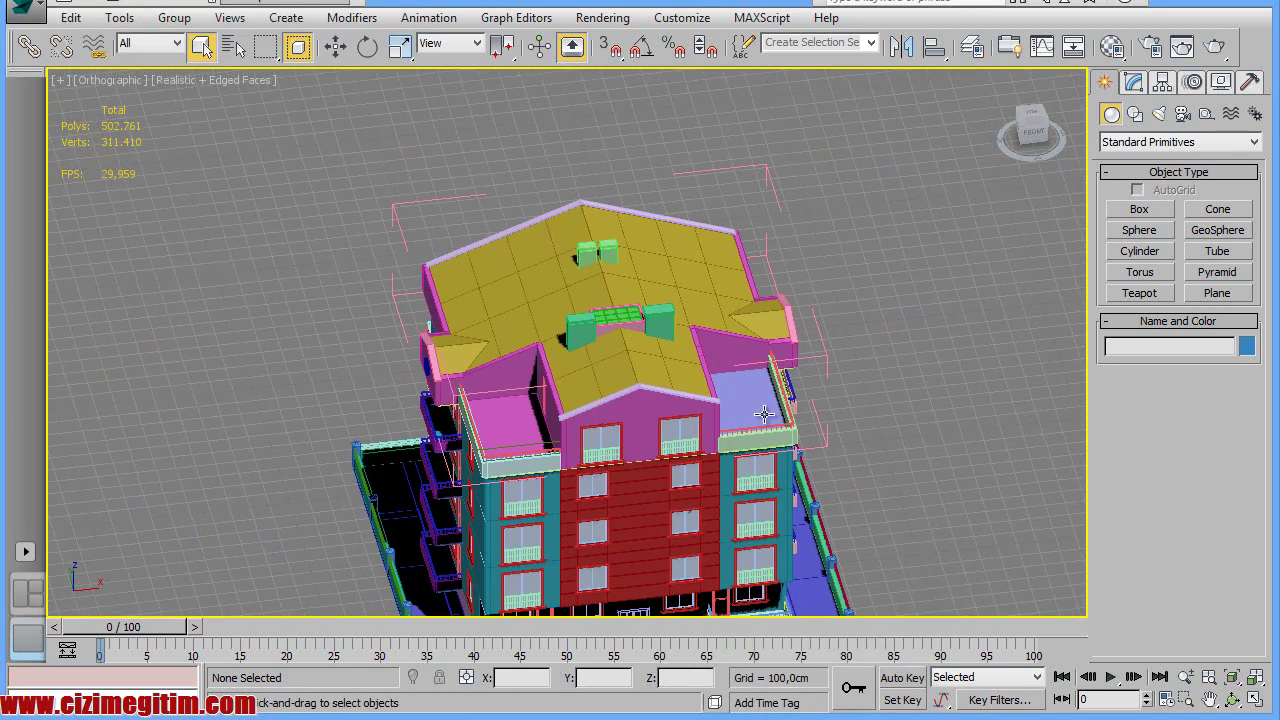
scroll(663, 343, up, 3)
scroll(648, 403, down, 3)
scroll(653, 417, down, 2)
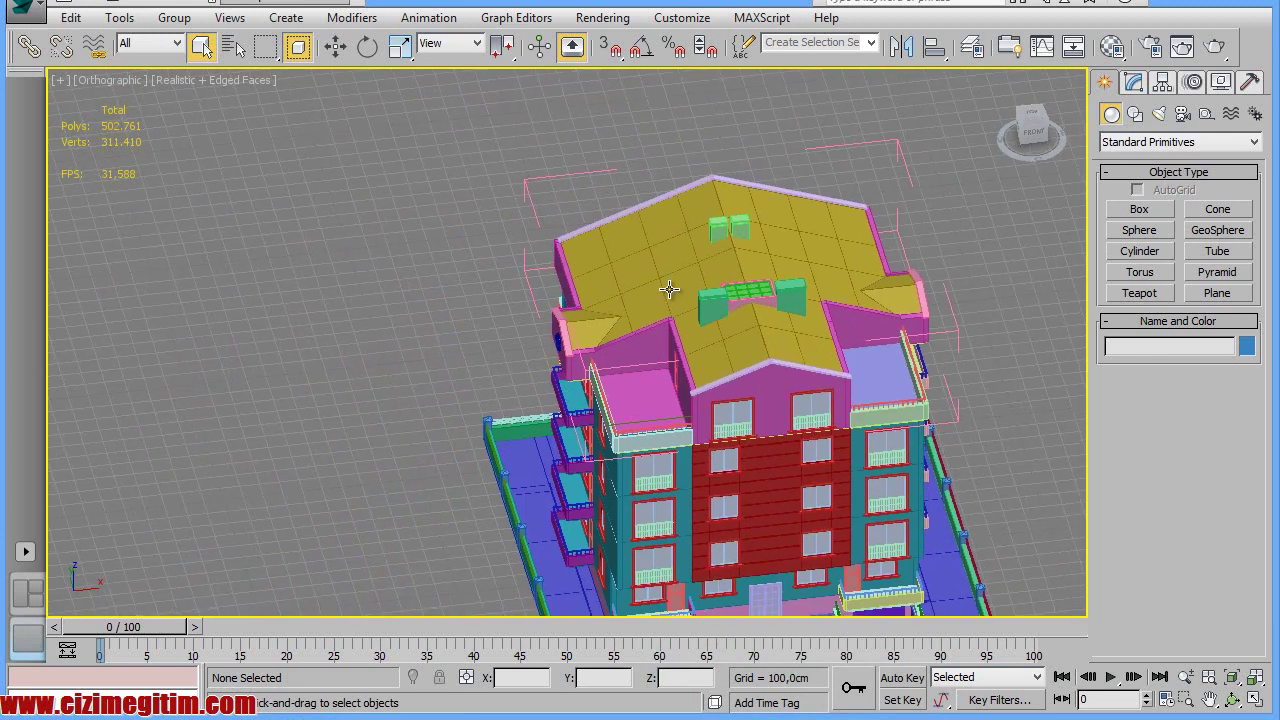
scroll(668, 290, up, 4)
Select the yellow roof plane Plane001 and center it in the view
click(667, 285)
middle_drag(687, 296, 650, 349)
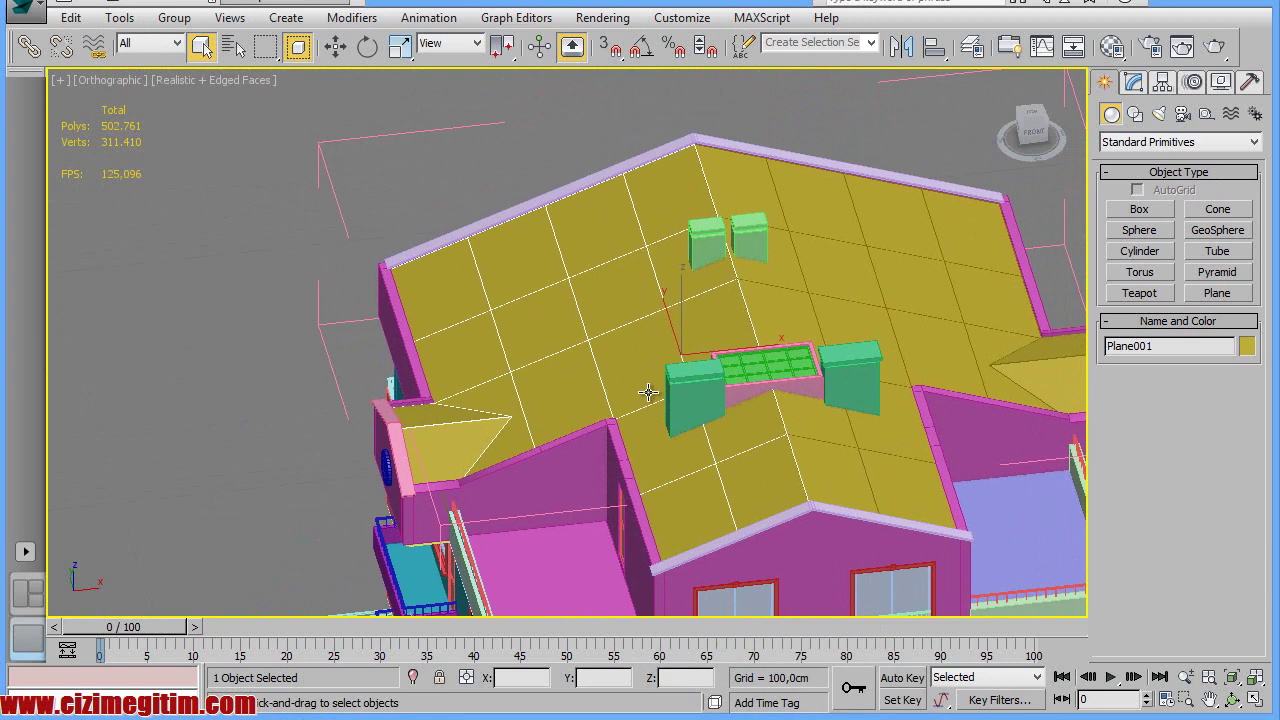
middle_drag(754, 434, 688, 386)
scroll(620, 368, up, 3)
Hide everything except Plane001 and zoom extents to fit the roof plane
scroll(552, 349, up, 2)
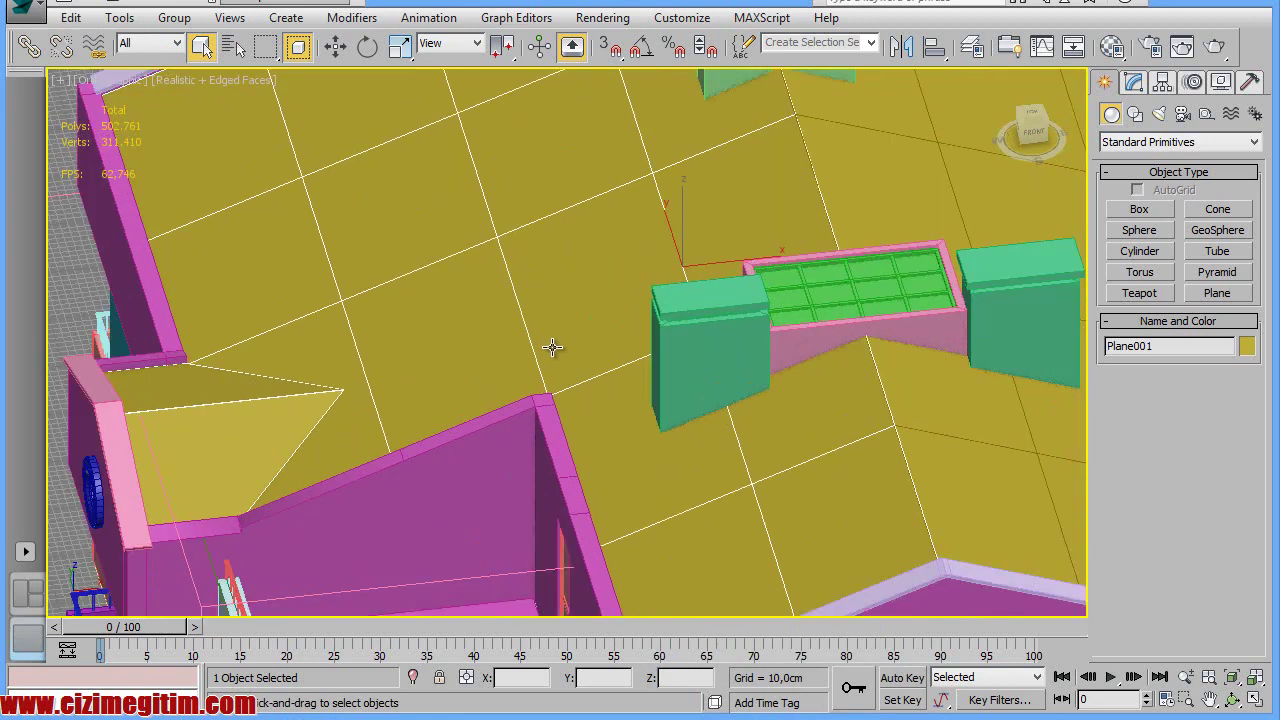
right_click(518, 305)
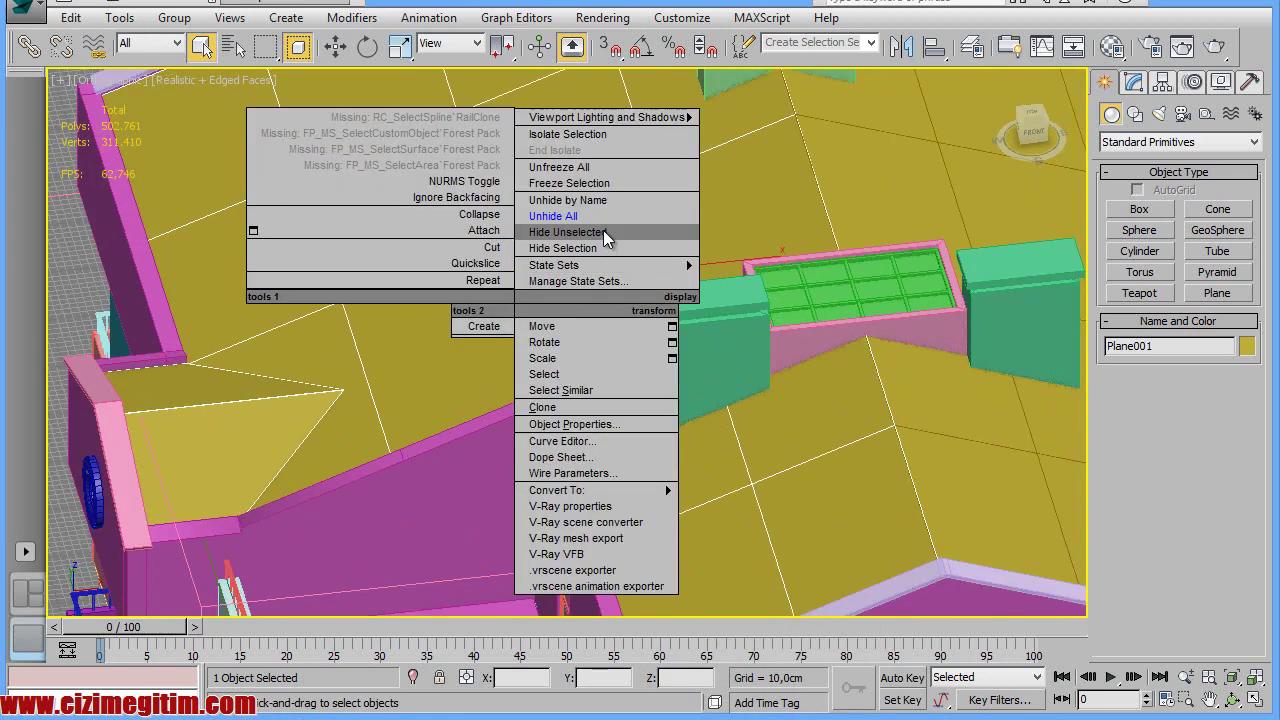
click(603, 231)
middle_drag(502, 349, 467, 331)
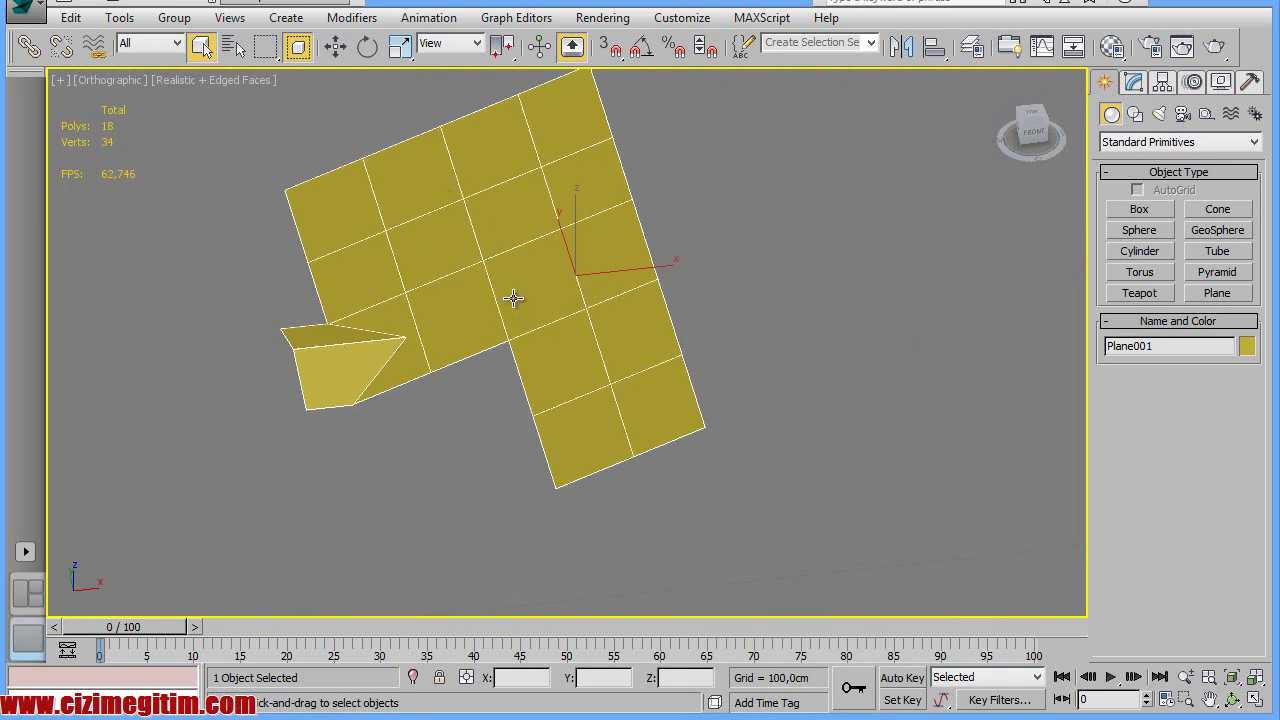
key(alt+q)
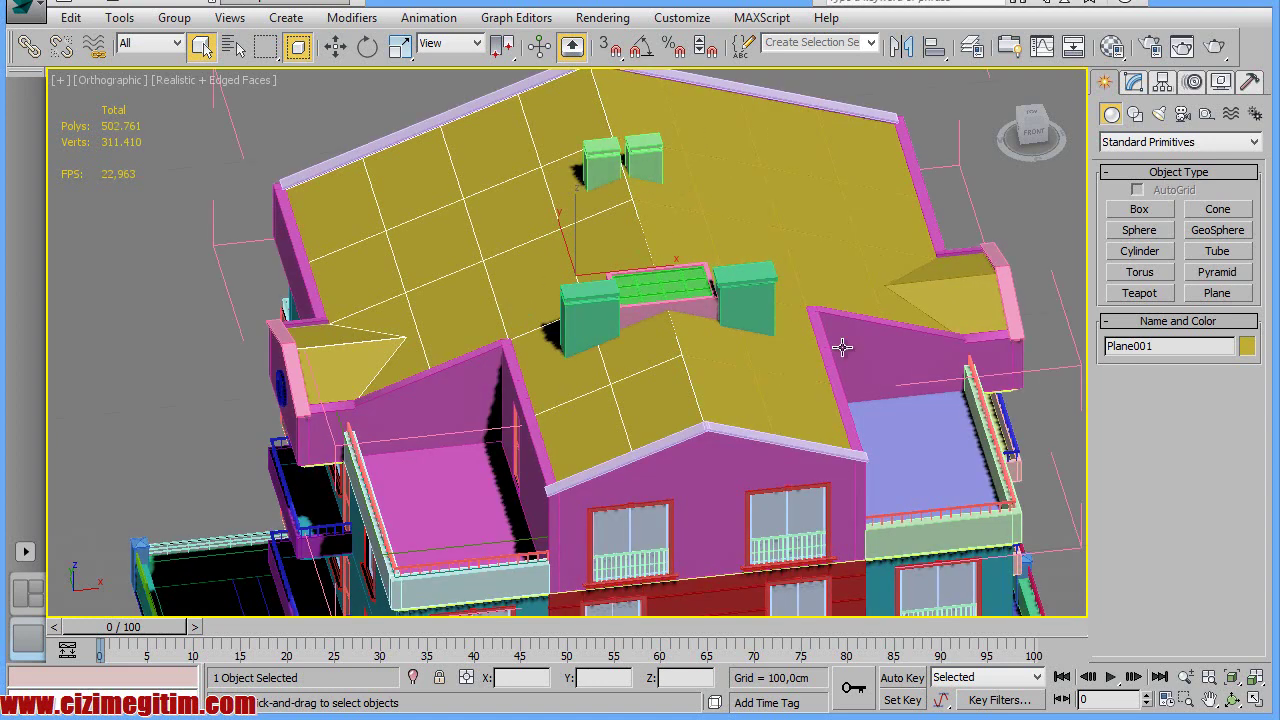
right_click(492, 263)
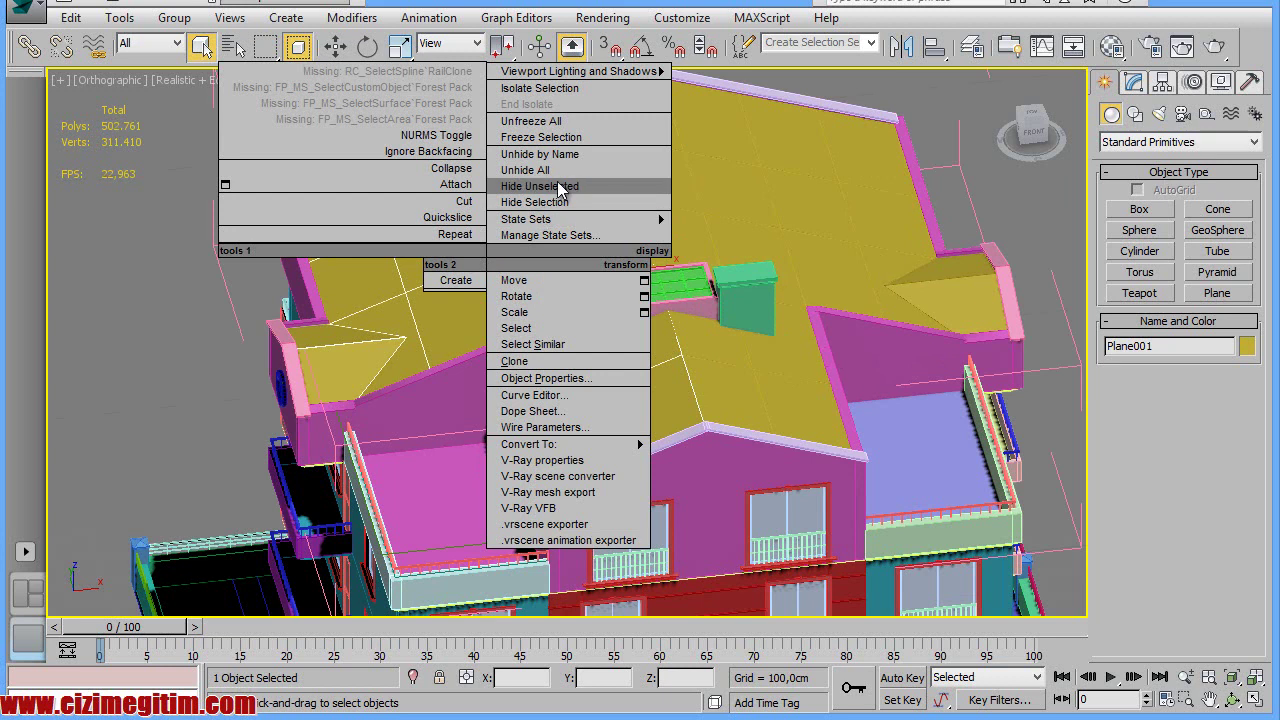
click(563, 191)
click(1255, 677)
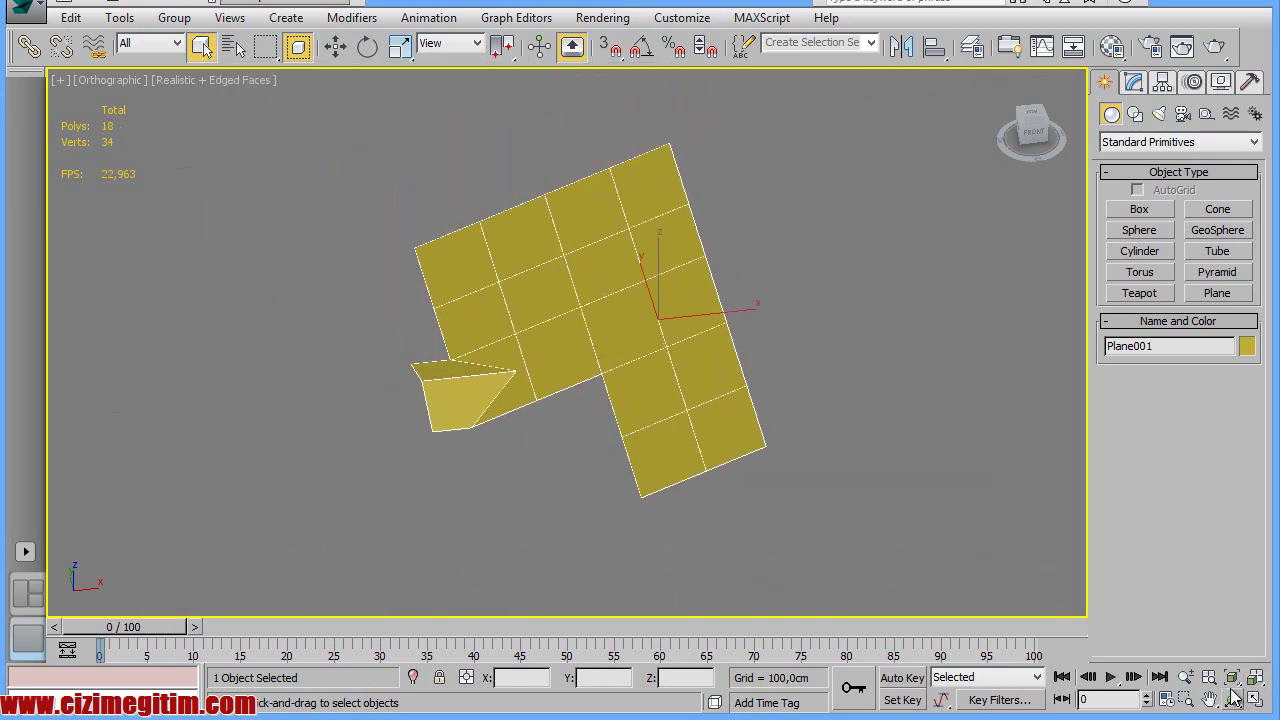
Orbit to a tilted overhead view of the L-shaped plane and list the Create panel categories
click(1232, 699)
mouse_move(576, 434)
mouse_down()
mouse_move(694, 389)
mouse_move(614, 357)
mouse_up()
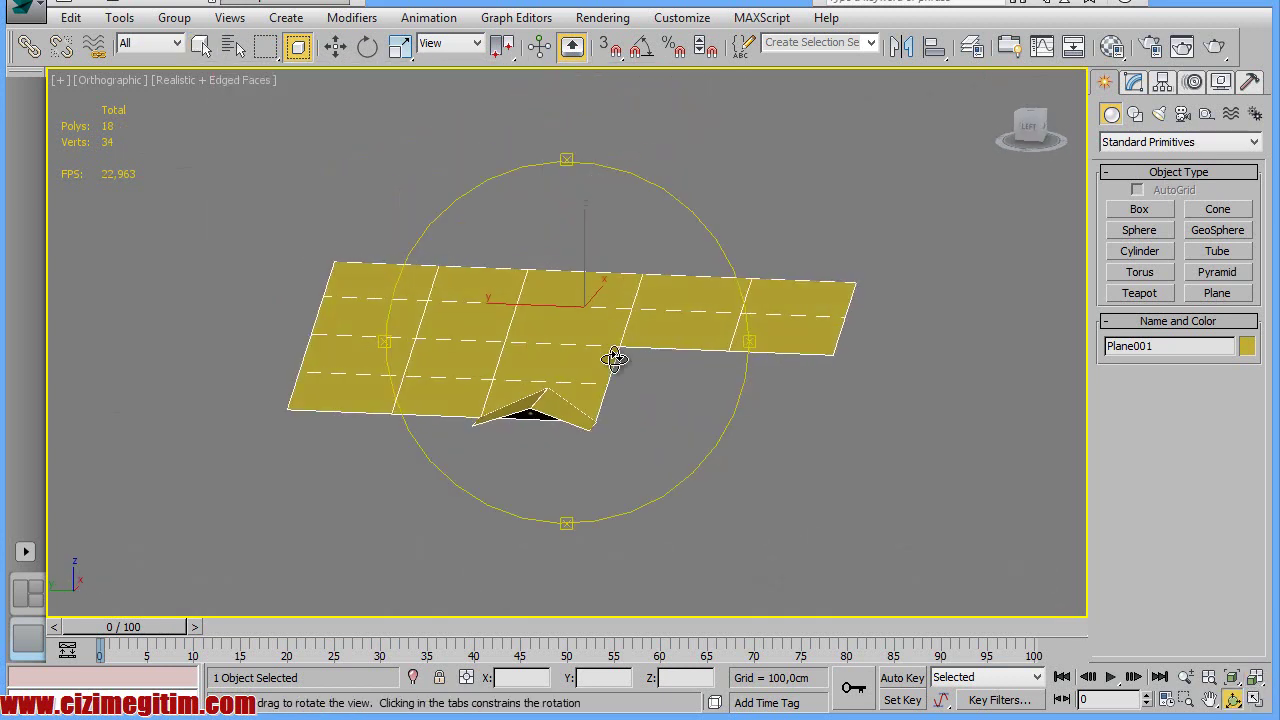
scroll(662, 402, up, 5)
mouse_move(569, 461)
mouse_down()
mouse_move(546, 461)
mouse_move(606, 334)
mouse_move(637, 426)
mouse_move(632, 487)
mouse_move(608, 491)
mouse_move(606, 403)
mouse_move(586, 346)
mouse_up()
scroll(606, 403, down, 5)
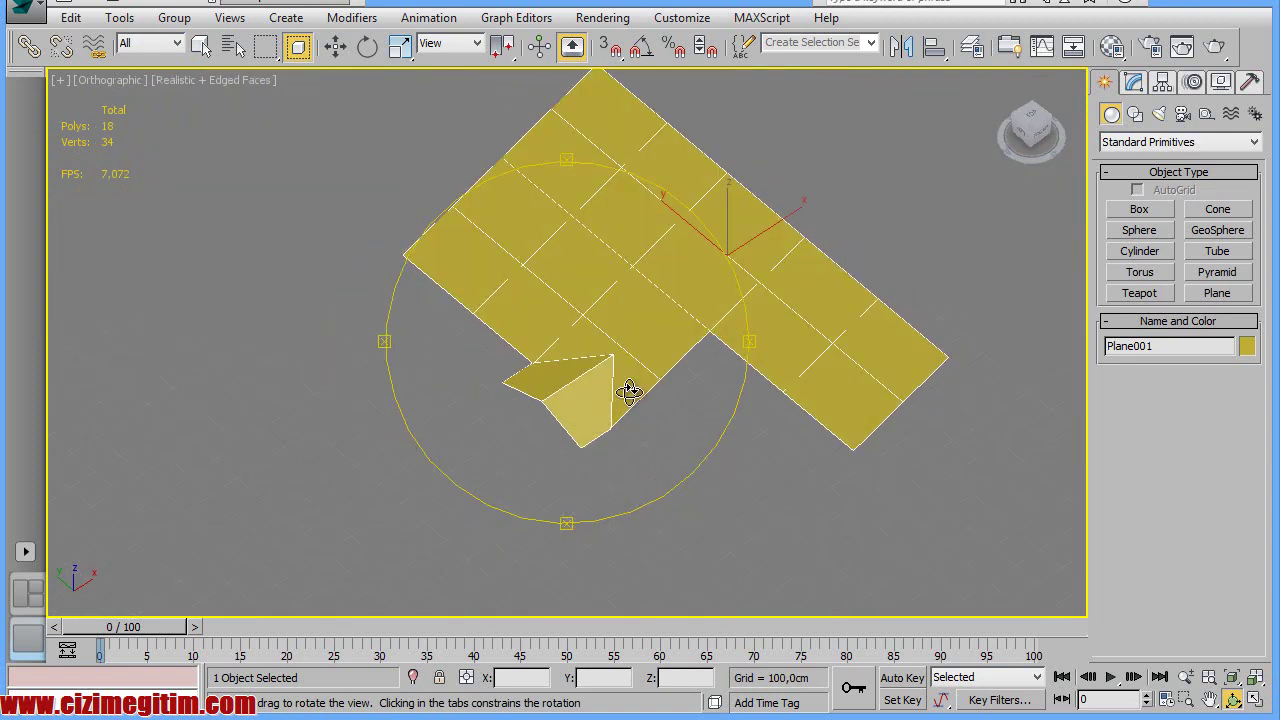
drag(634, 391, 569, 446)
scroll(576, 431, up, 2)
scroll(600, 432, down, 2)
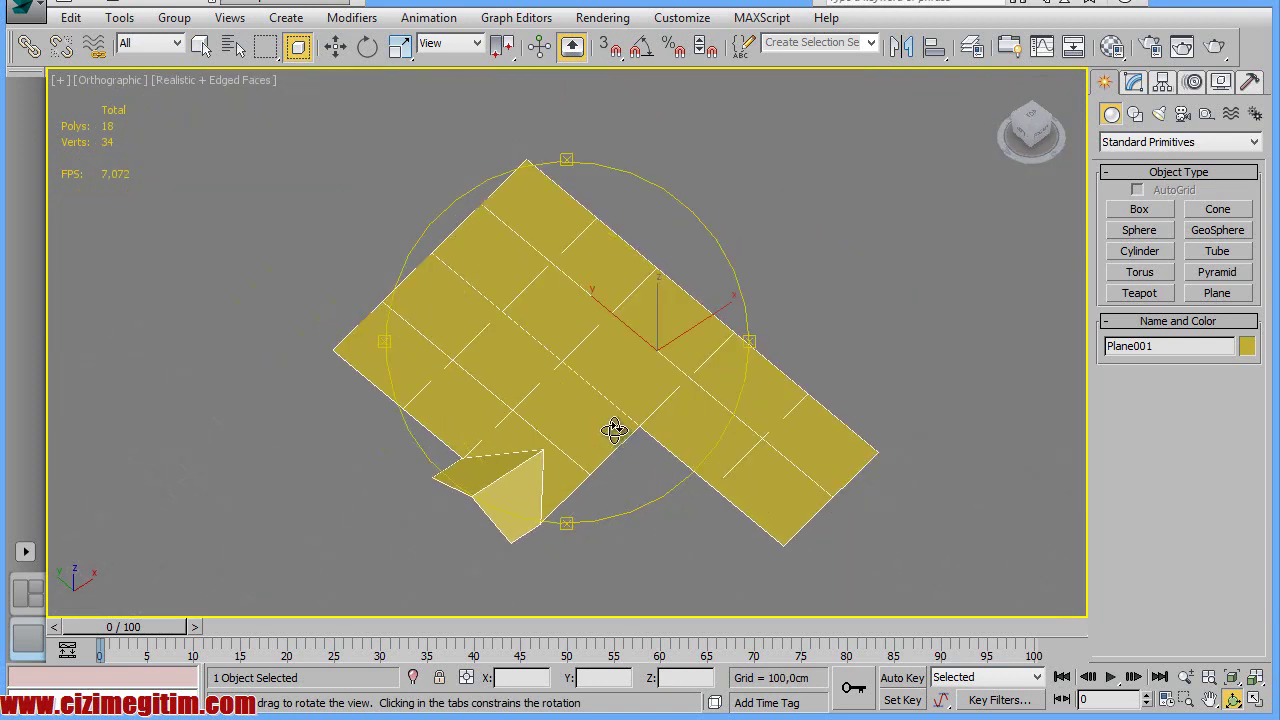
right_click(612, 430)
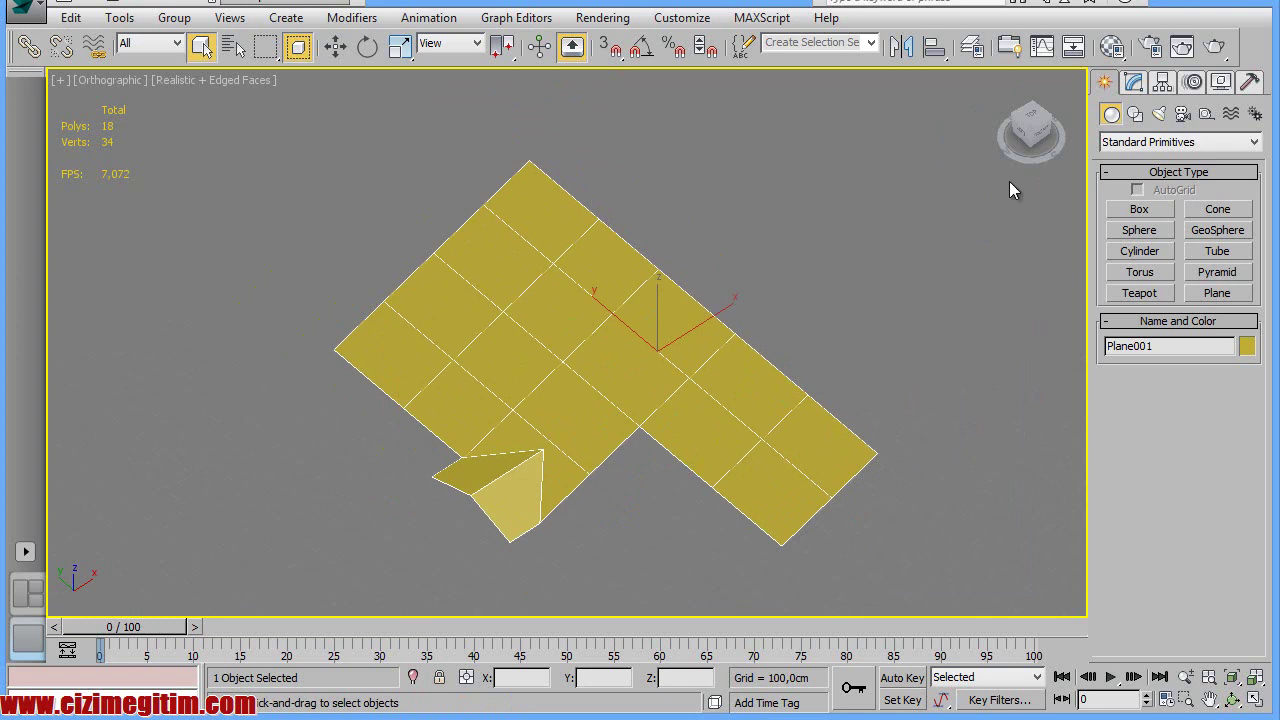
middle_drag(677, 323, 606, 297)
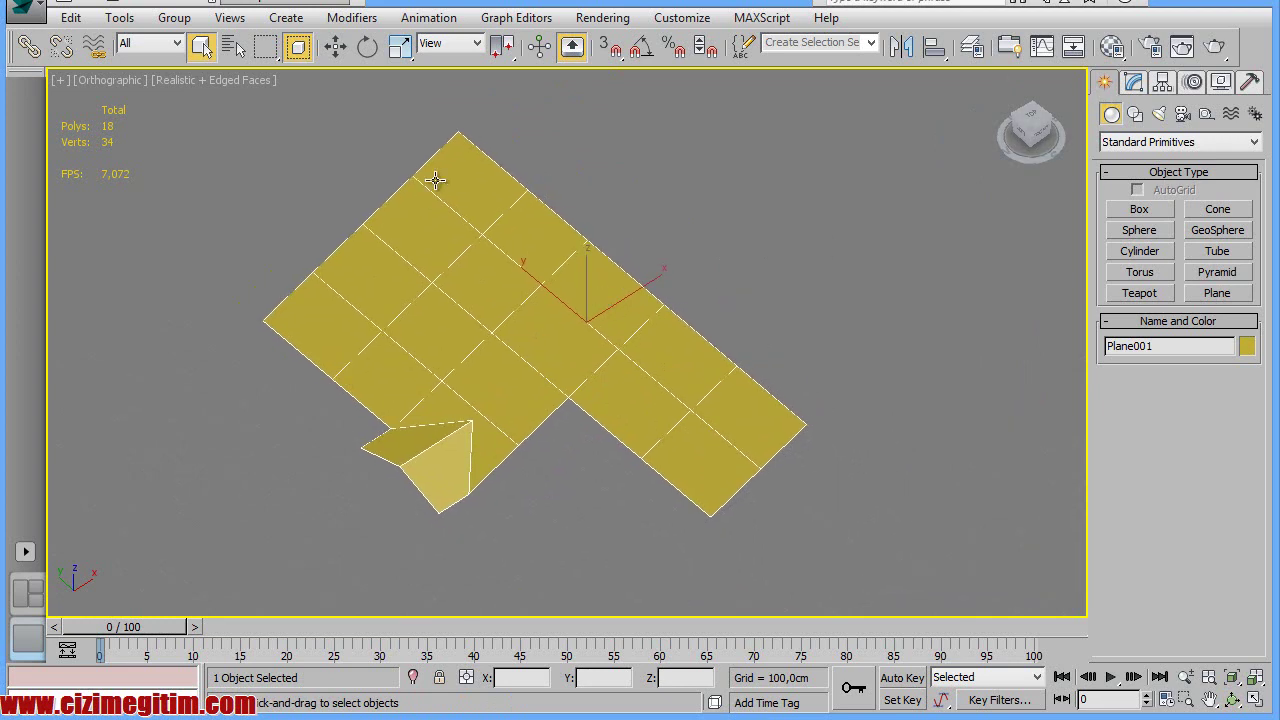
click(1145, 142)
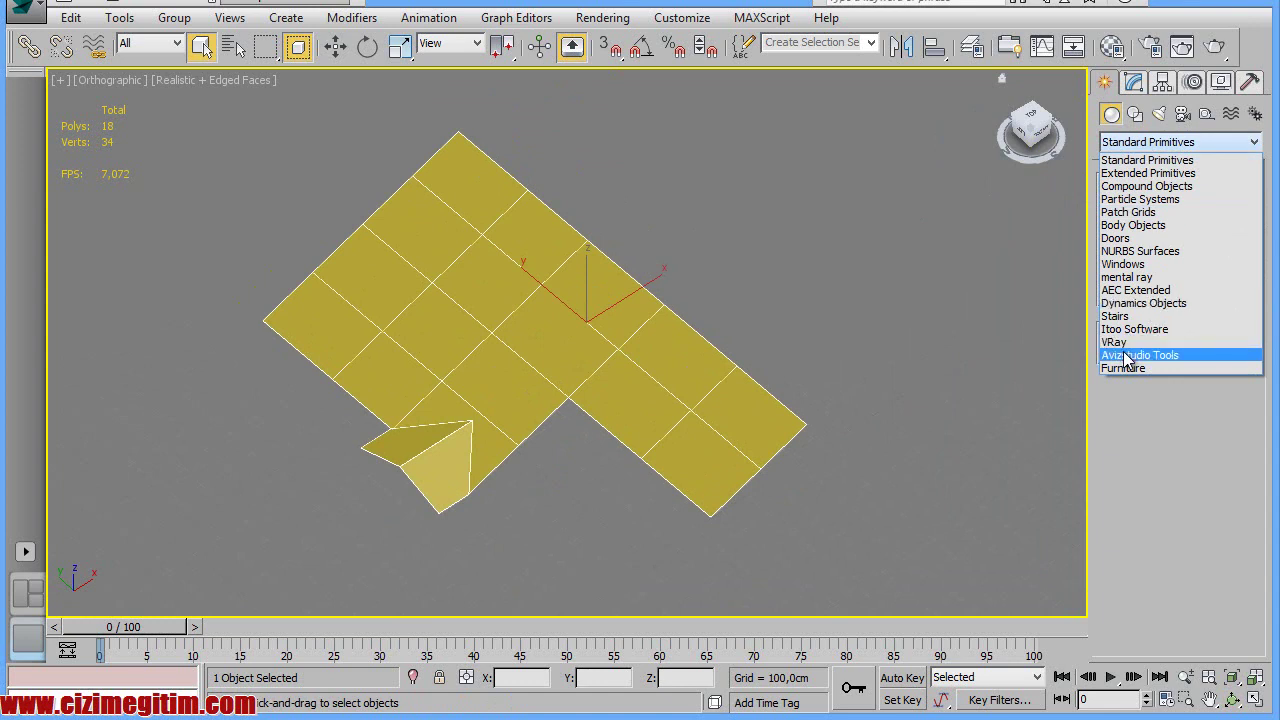
Start ATiles under Avizstudio Tools with Point3 -> Tilt Angle unchecked, and list the layout planes
click(1127, 356)
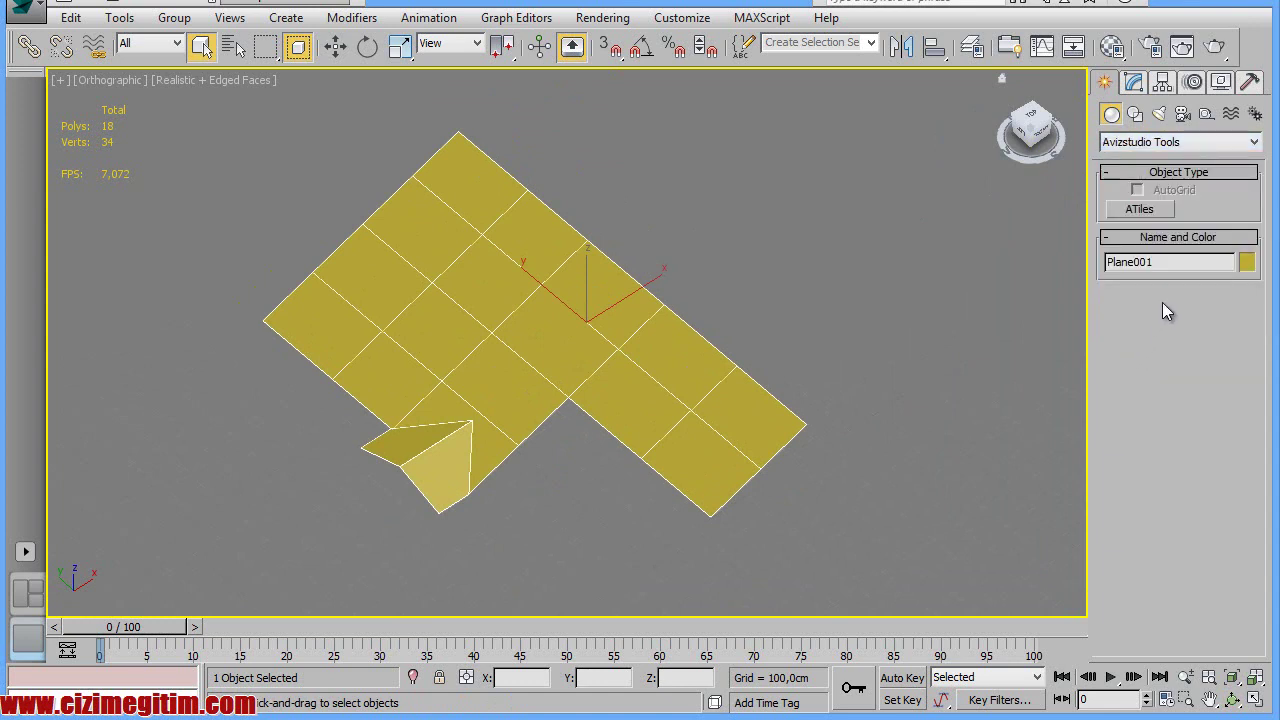
click(1169, 212)
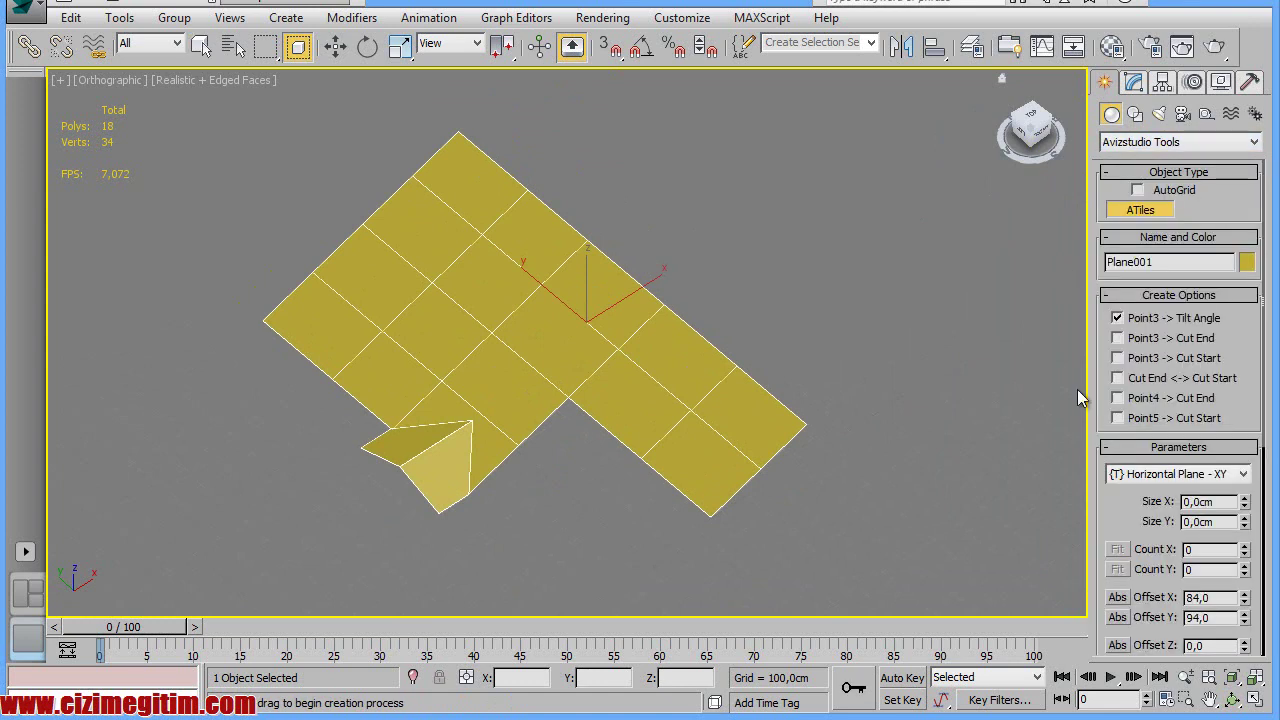
middle_drag(822, 441, 804, 438)
click(1136, 320)
scroll(1133, 515, down, 2)
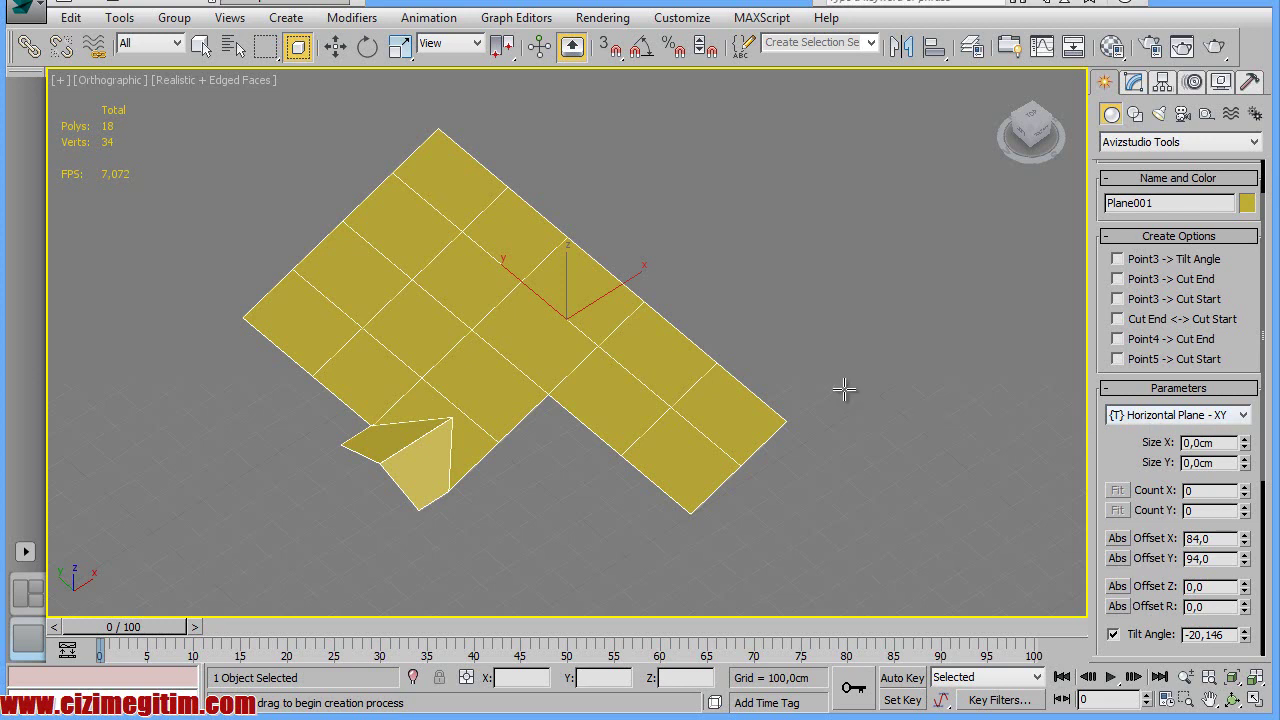
click(1177, 416)
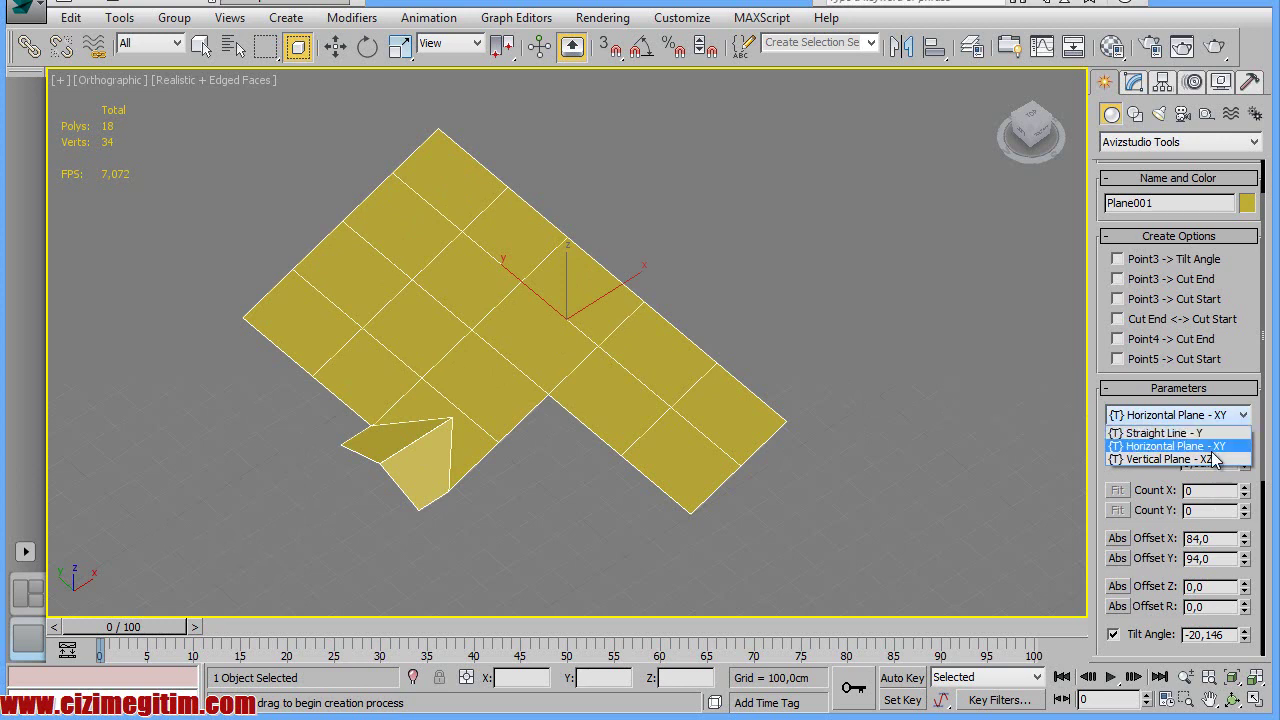
Keep Horizontal Plane - XY as the layout and set Tilt Angle to 0
click(1215, 458)
scroll(1102, 375, down, 5)
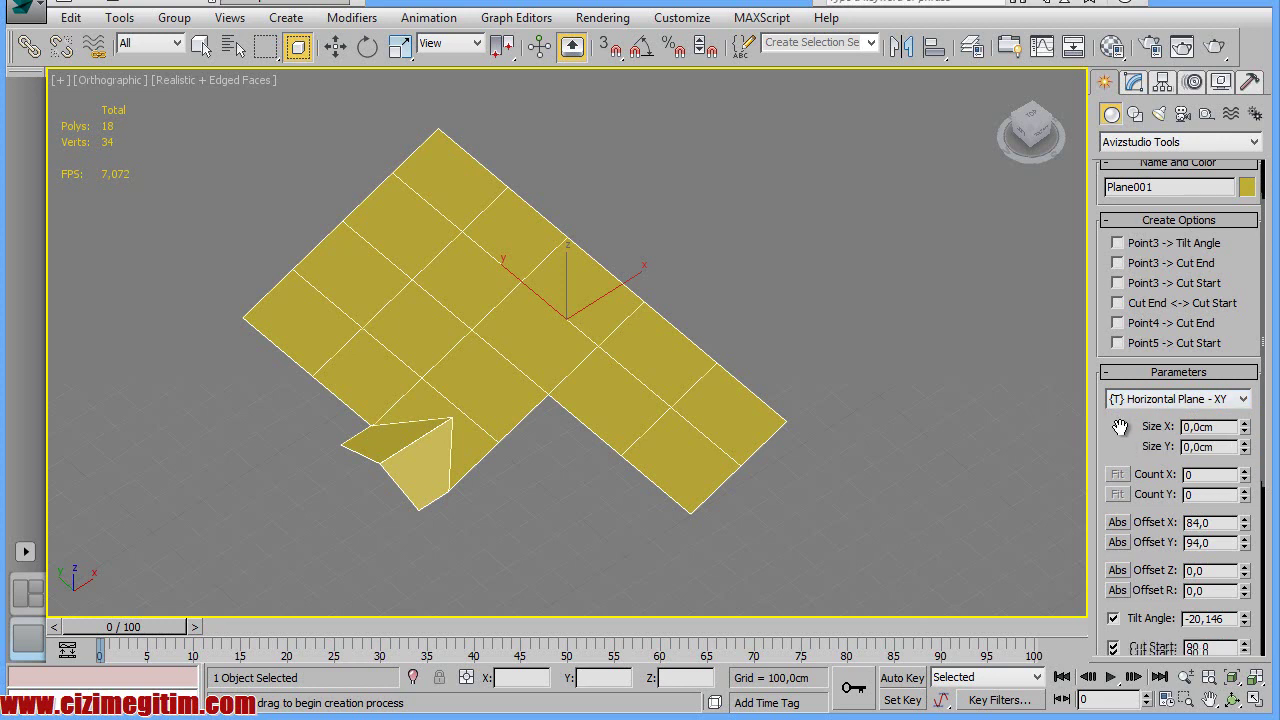
scroll(1102, 375, down, 1)
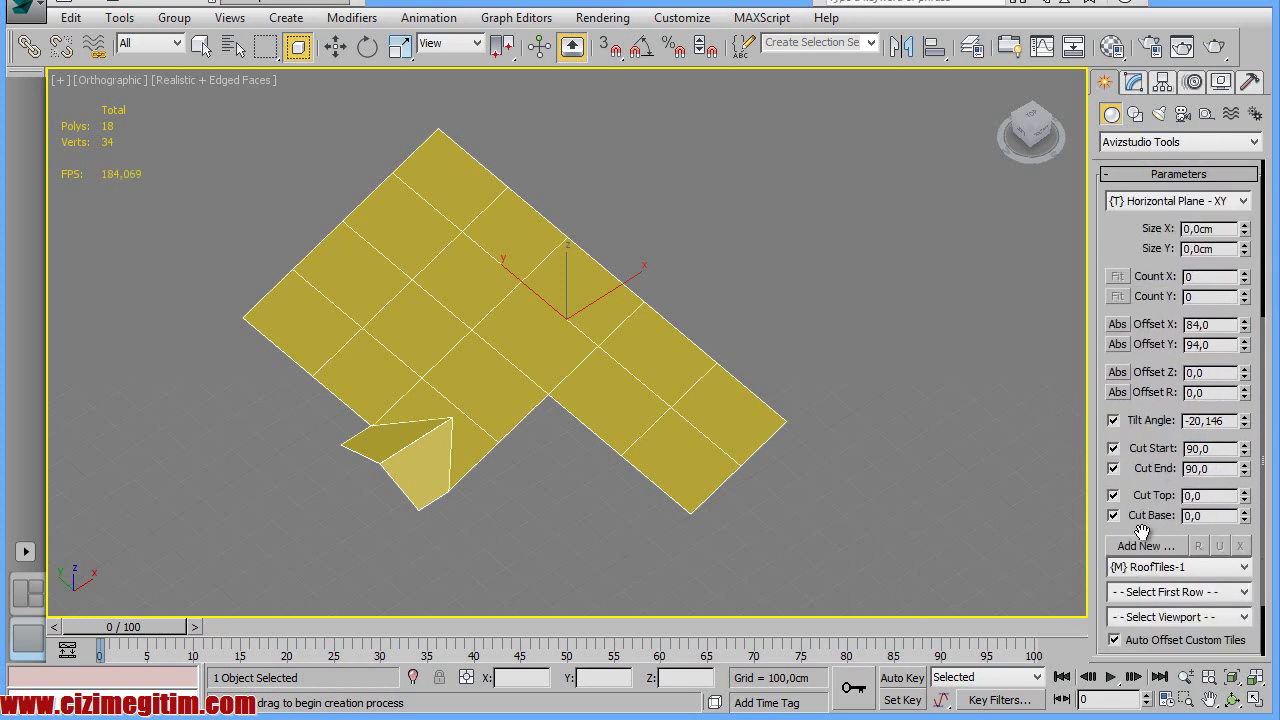
drag(1152, 515, 1157, 430)
double_click(1220, 338)
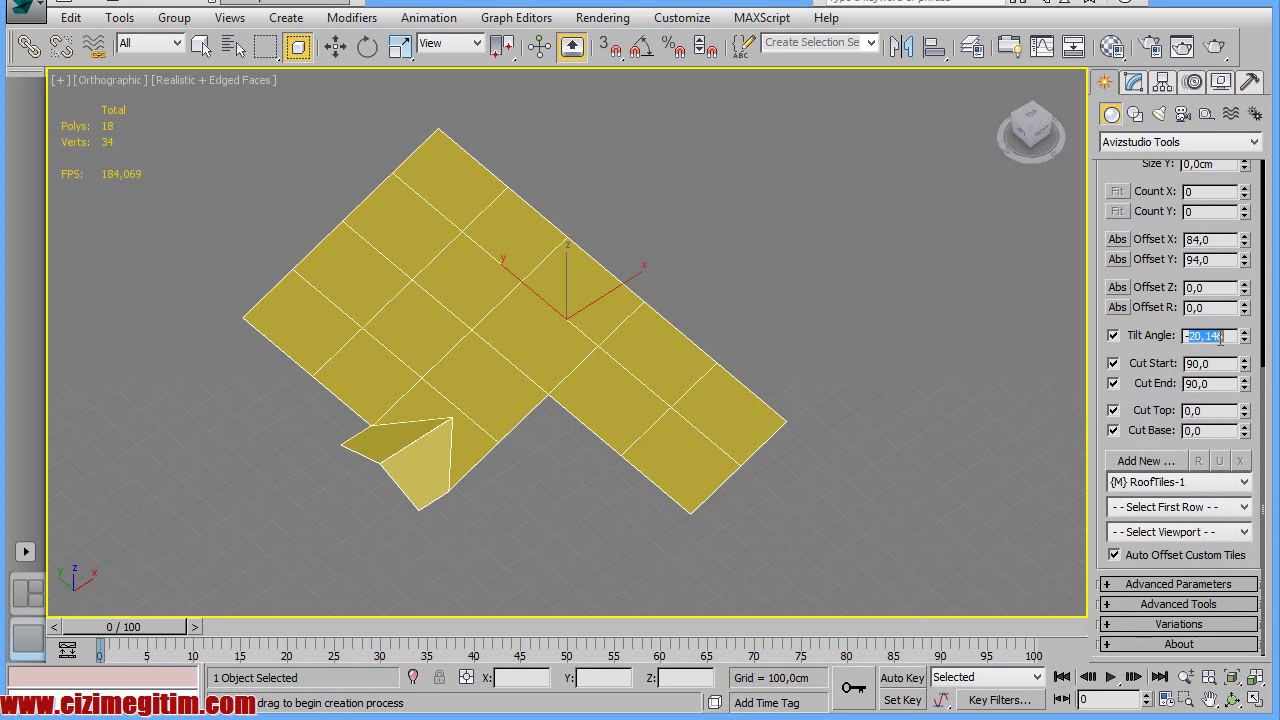
text(0)
key(Return)
Expand Advanced Parameters and review its settings
click(1183, 586)
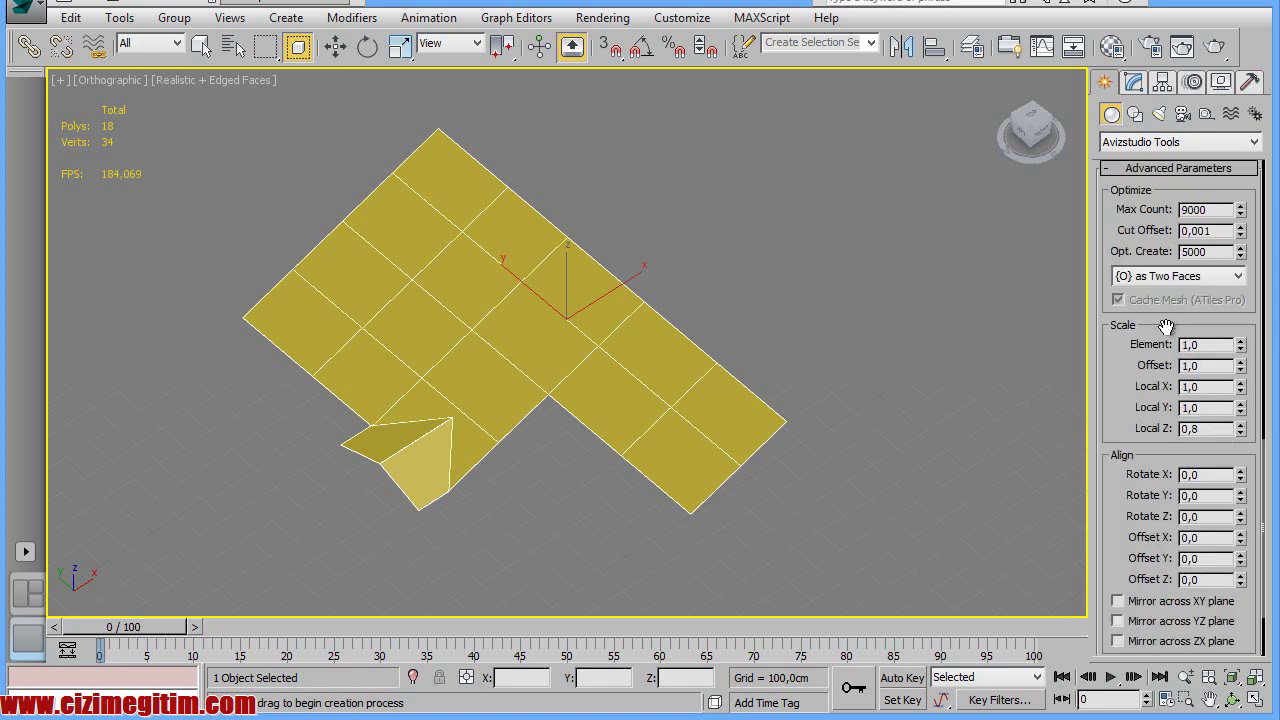
scroll(1165, 328, down, 3)
scroll(1143, 370, down, 1)
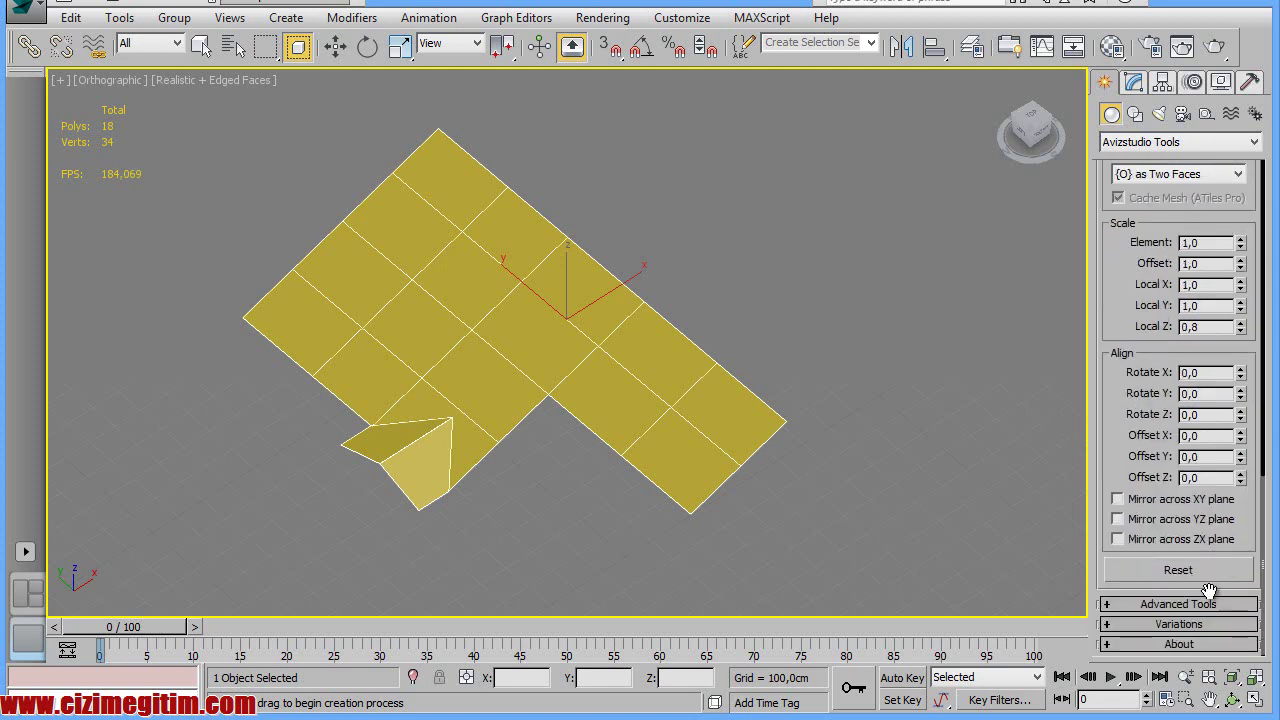
scroll(1208, 590, up, 2)
scroll(1175, 420, up, 3)
scroll(1163, 378, up, 1)
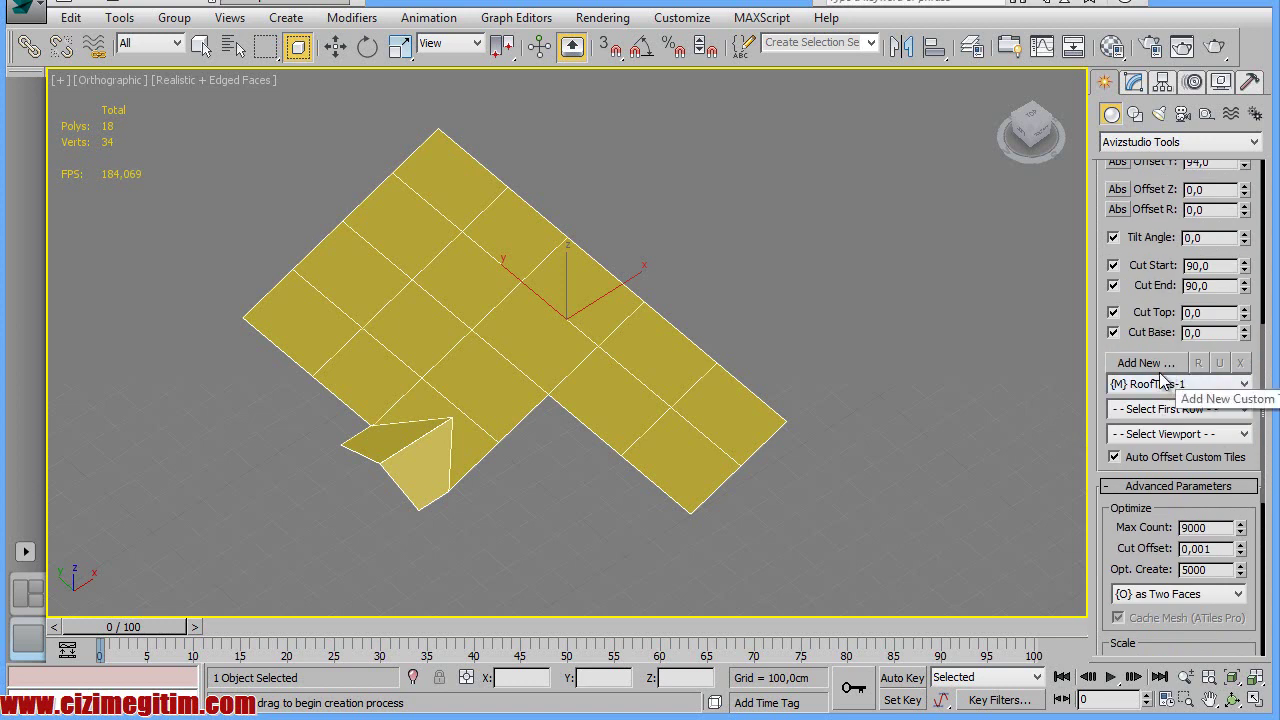
scroll(1165, 382, up, 1)
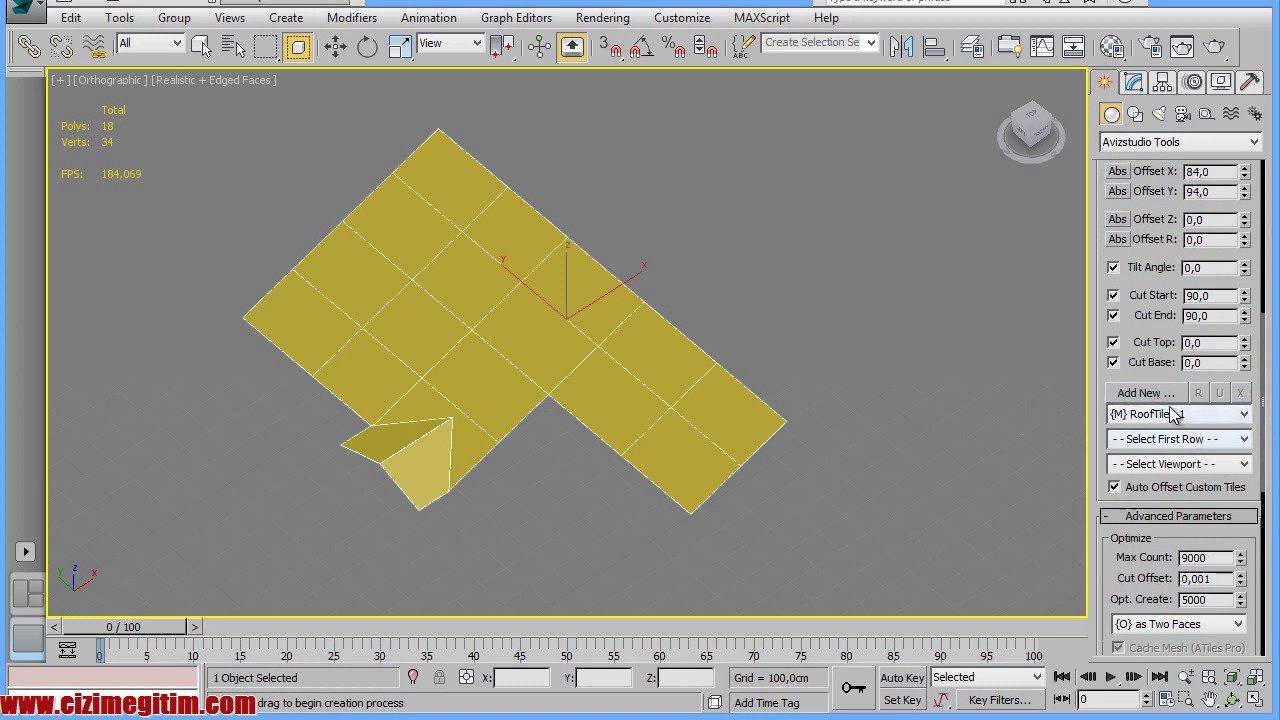
Choose RoofTiles-1 as the tile model and check the Scale and Align settings
click(1173, 416)
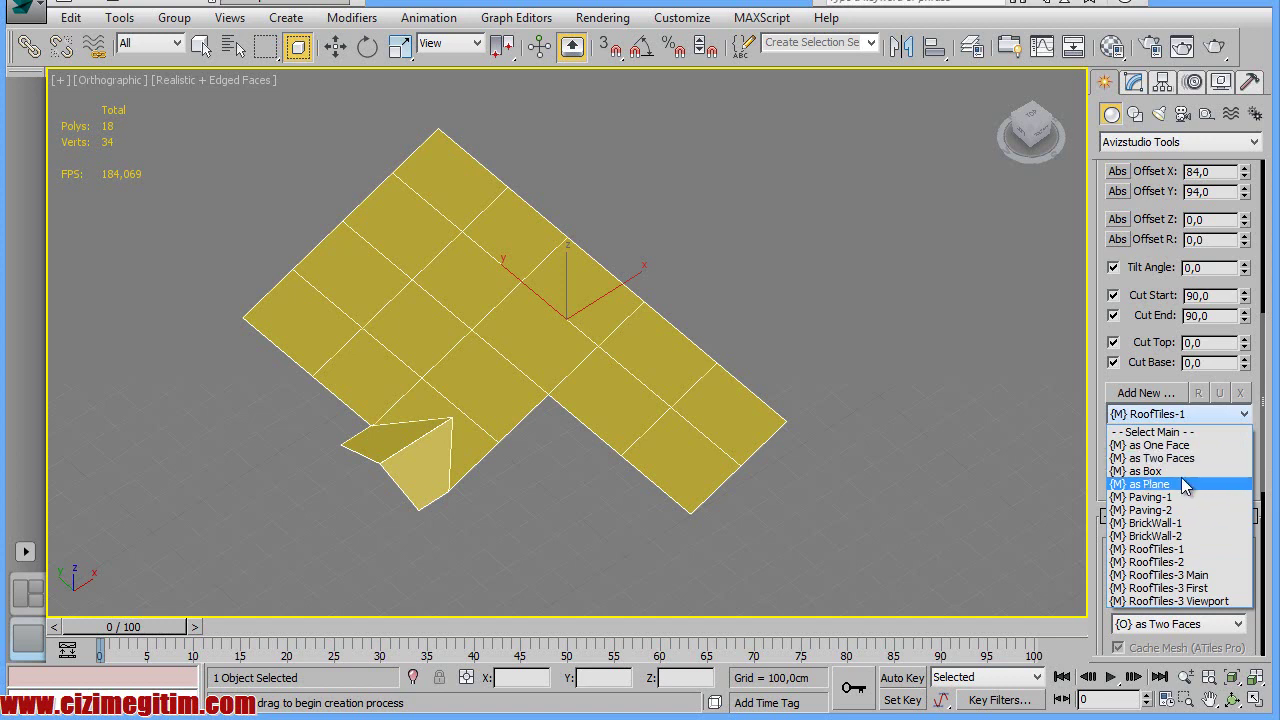
click(1193, 552)
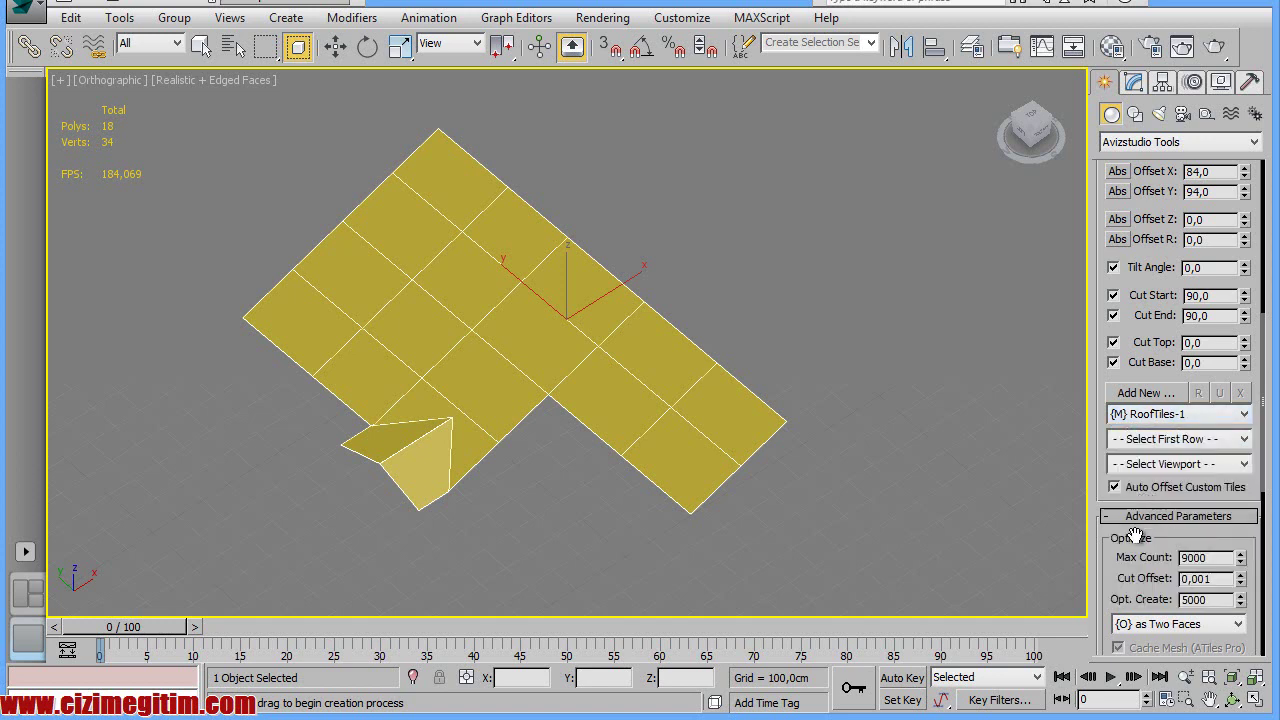
scroll(1140, 540, down, 2)
scroll(1200, 500, down, 4)
scroll(1210, 492, down, 1)
scroll(1208, 490, down, 2)
scroll(1205, 486, up, 3)
With 3D snaps on, drag ATiles from the roof's top corner across the slope and dismiss the error
middle_drag(500, 267, 538, 310)
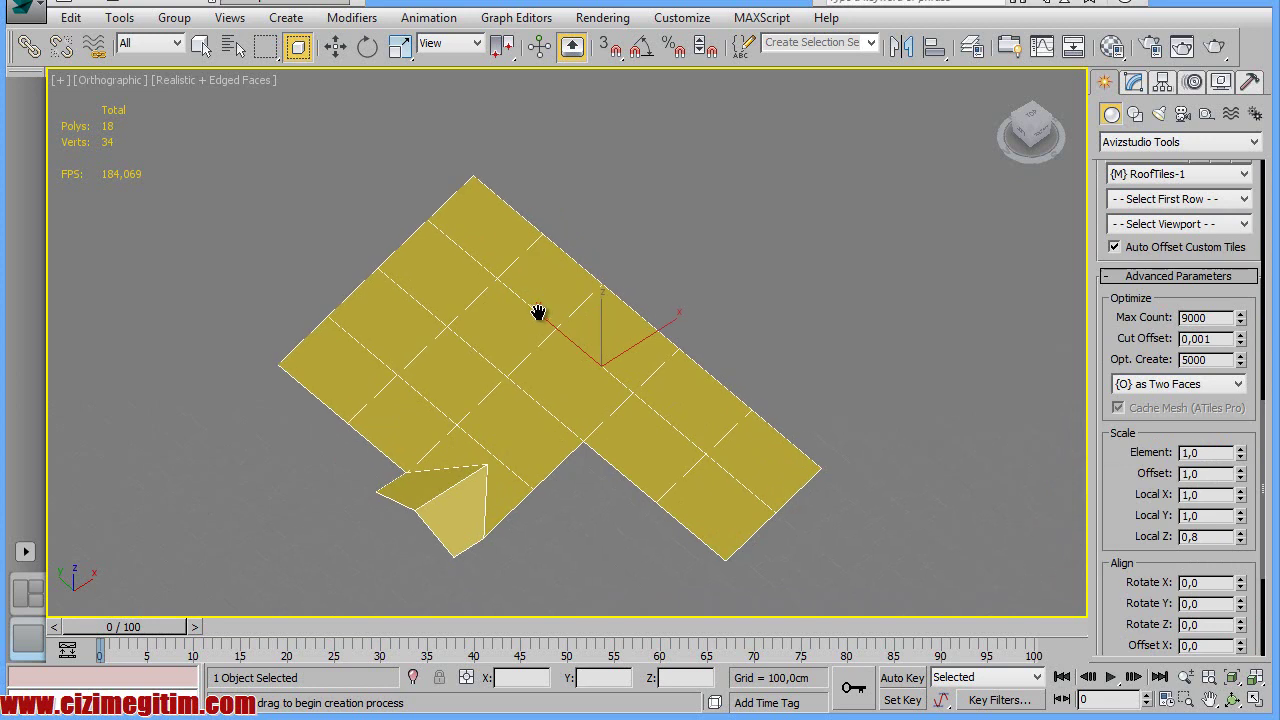
key(s)
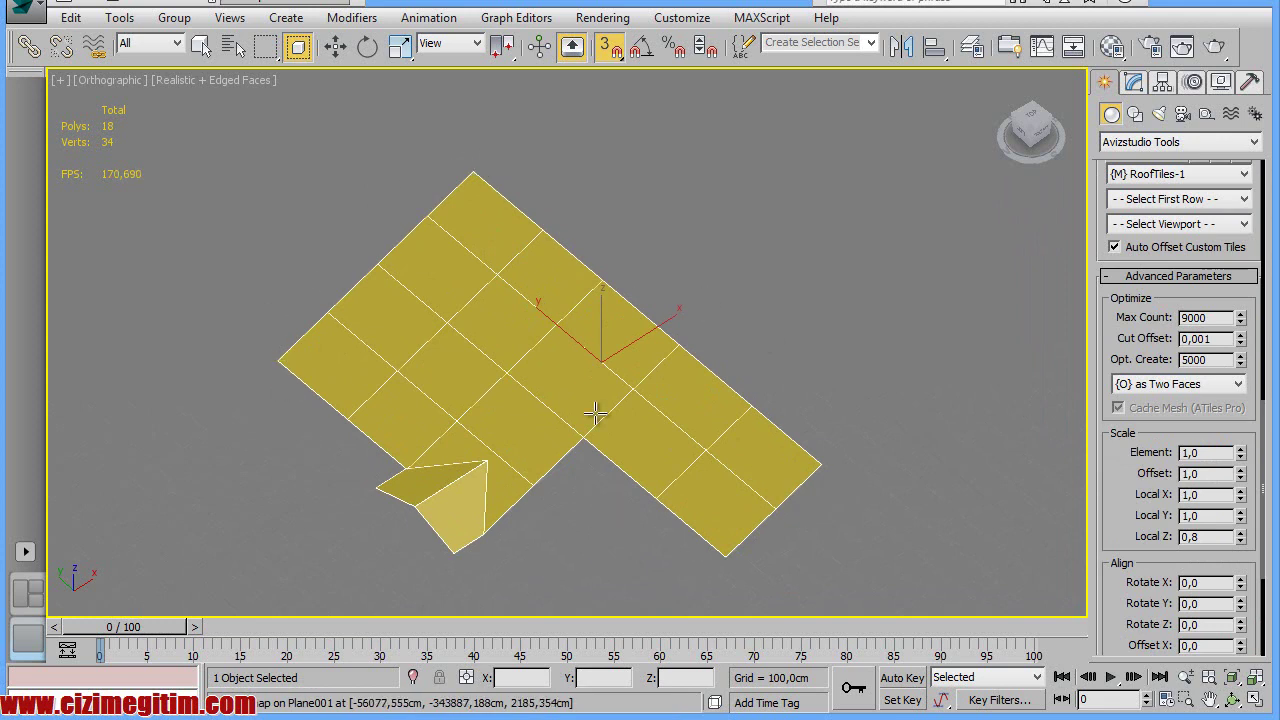
mouse_move(474, 170)
mouse_down()
mouse_move(737, 410)
mouse_move(818, 458)
mouse_up()
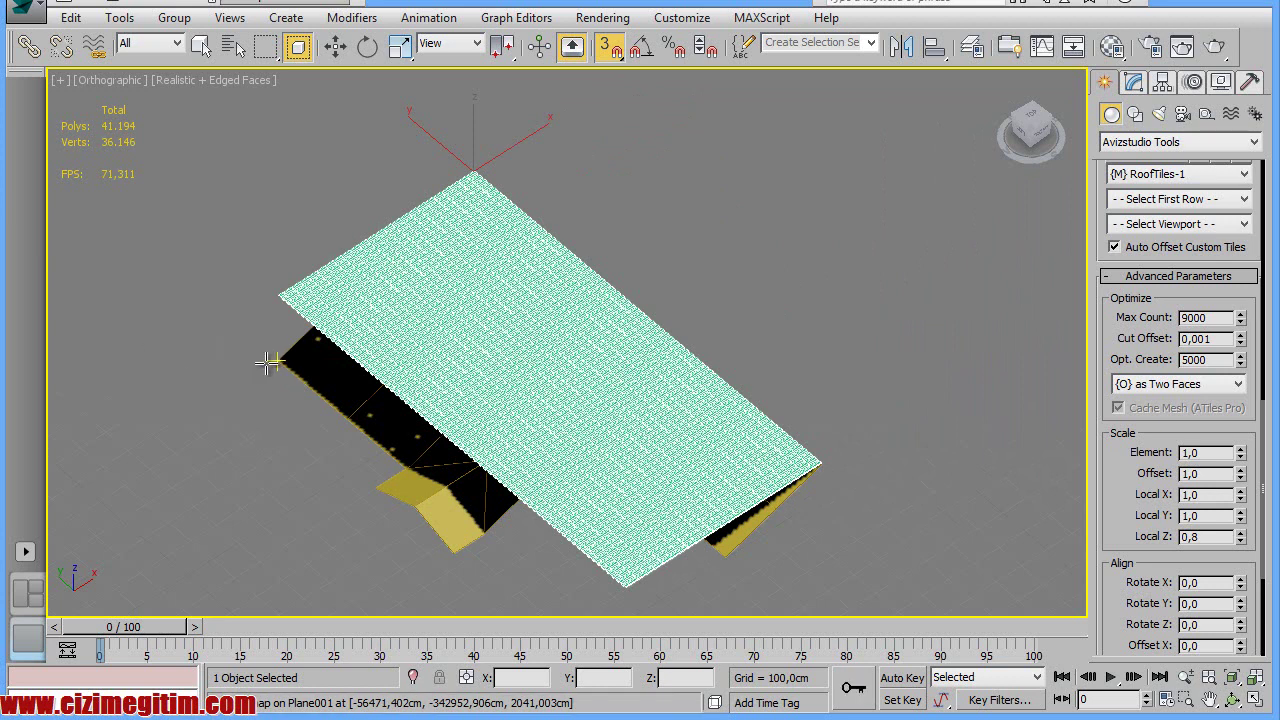
click(270, 361)
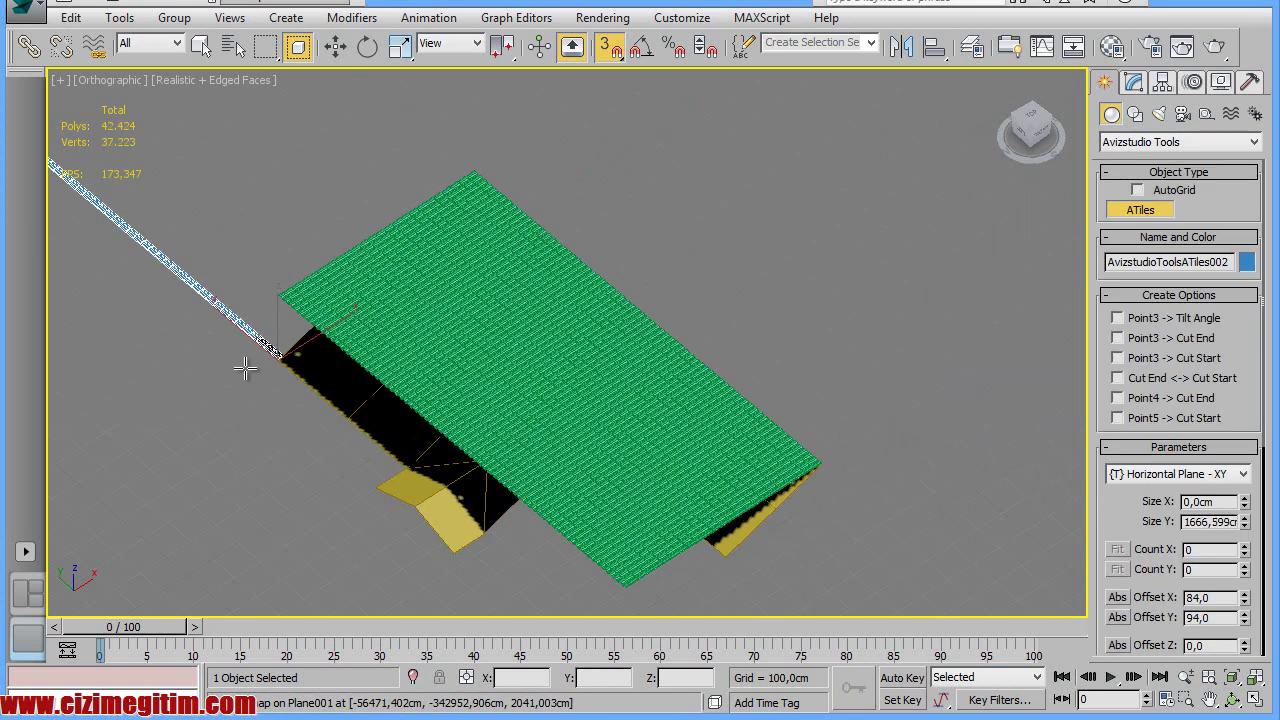
right_click(266, 337)
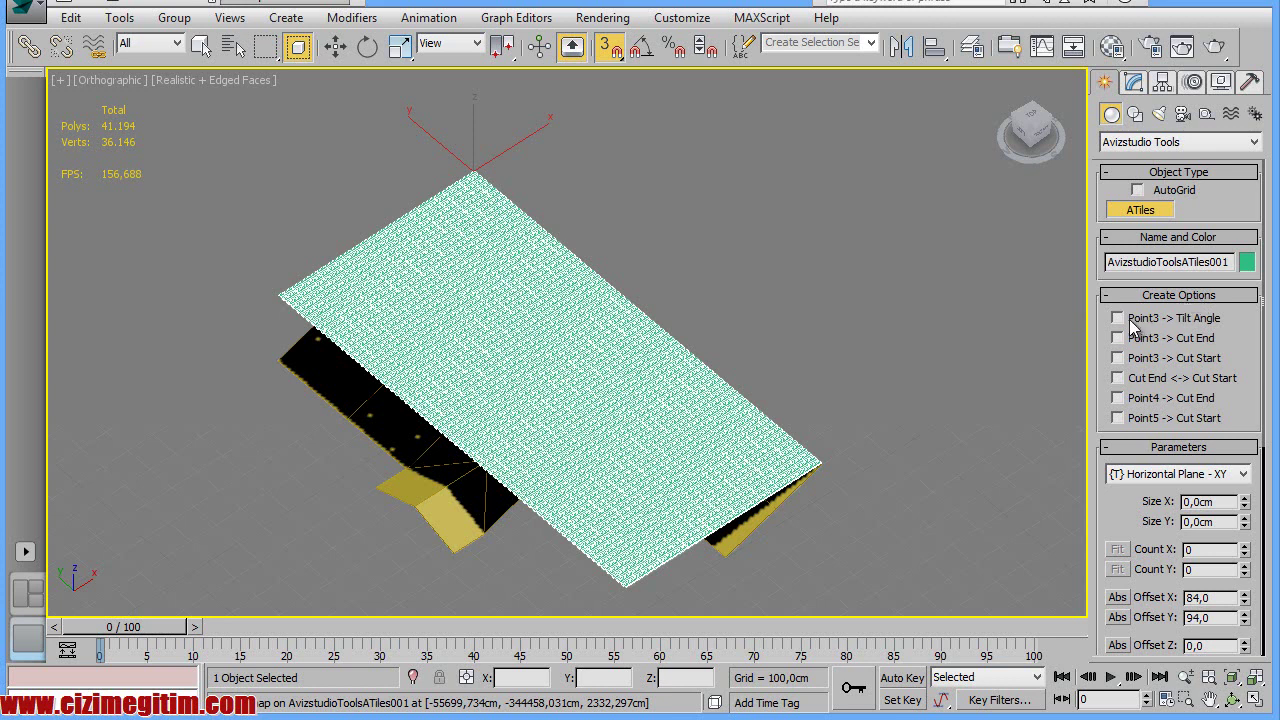
click(643, 383)
click(891, 481)
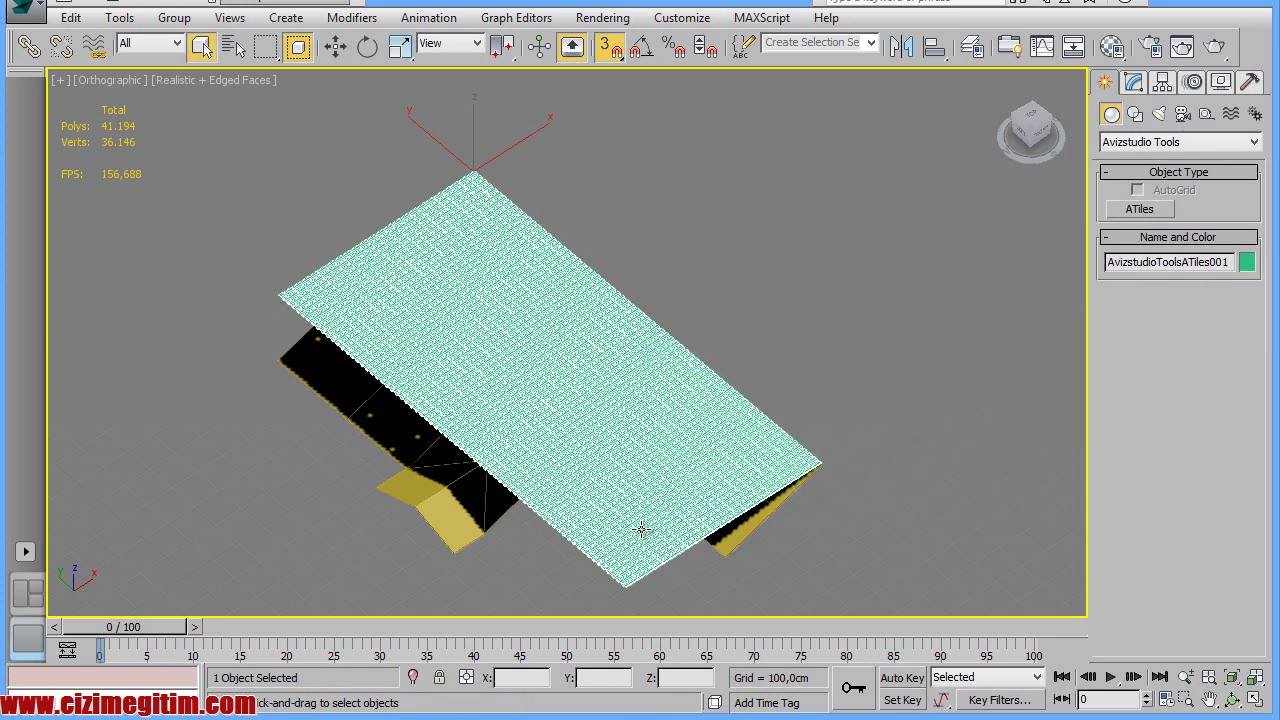
Delete the tile object and redraw ATiles from the top roof corner to the right corner
key(Delete)
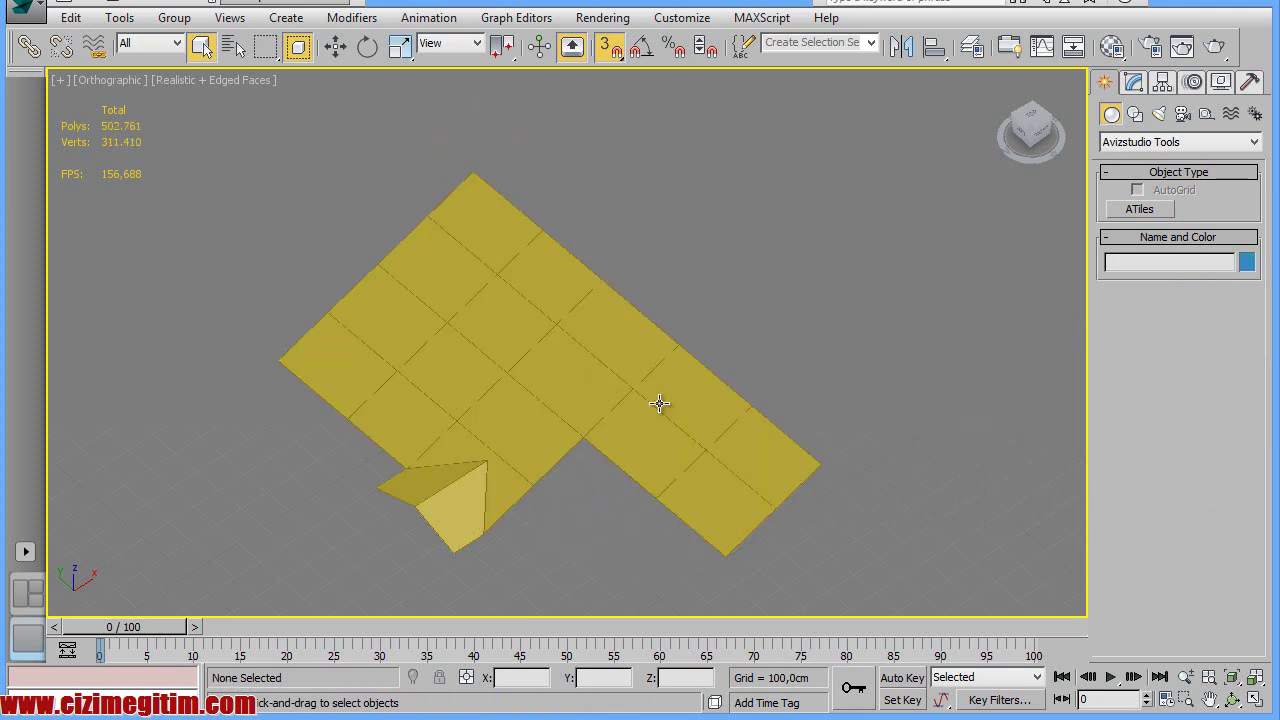
click(1139, 207)
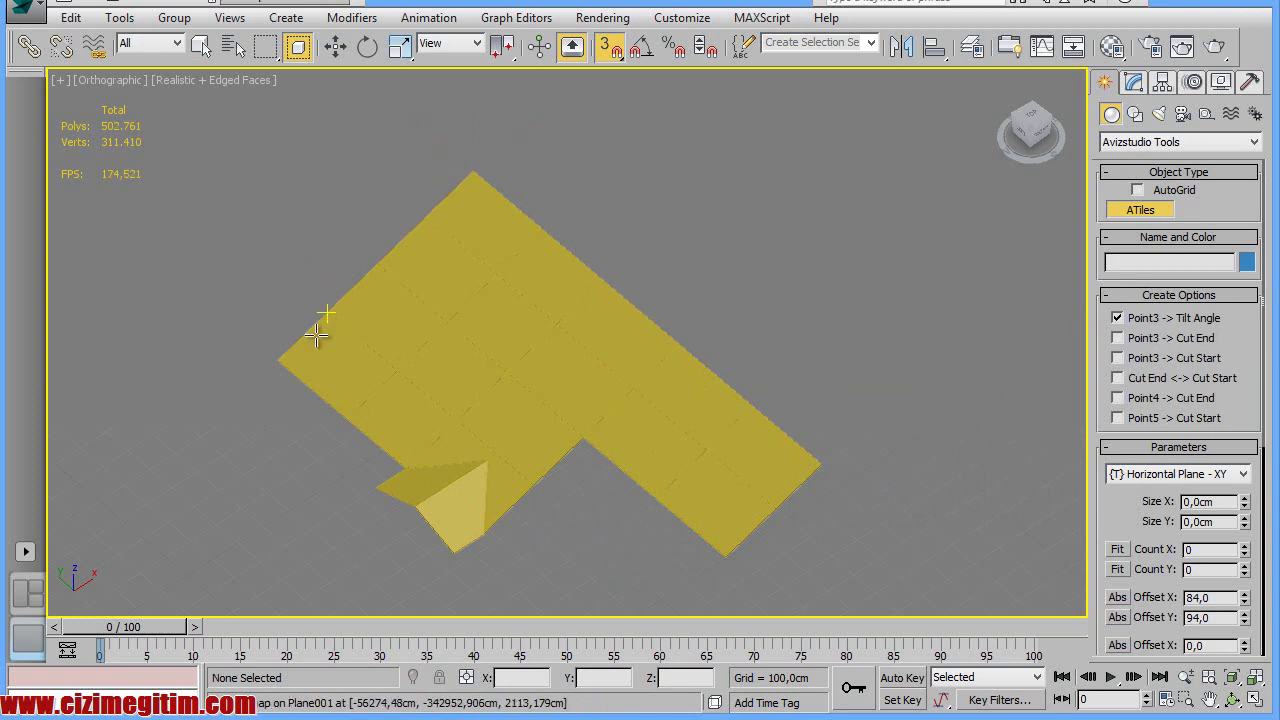
click(473, 175)
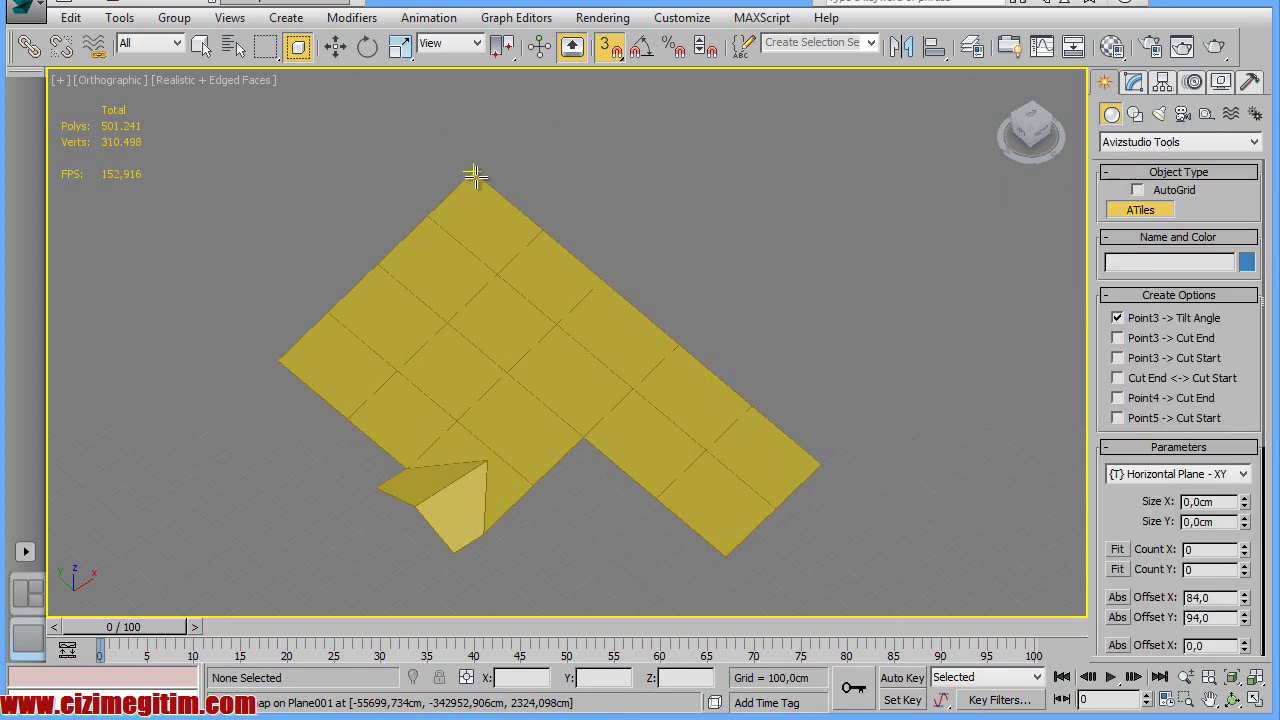
drag(474, 175, 817, 468)
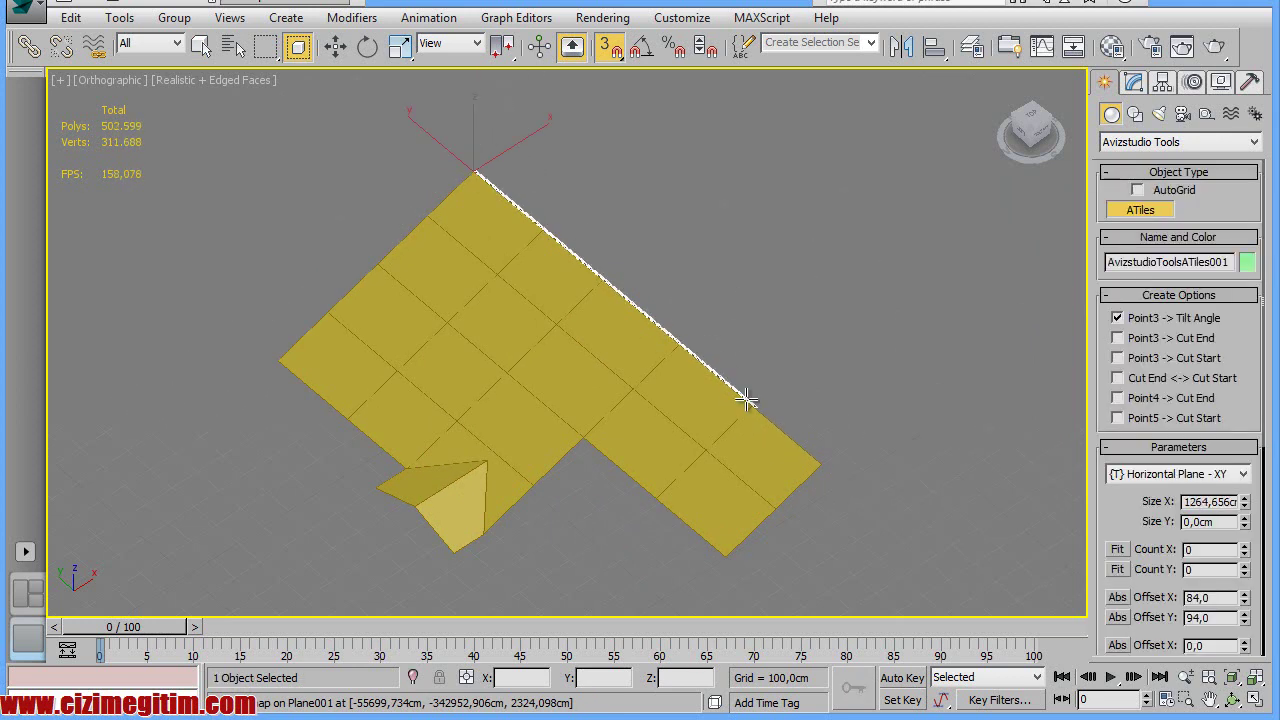
click(822, 465)
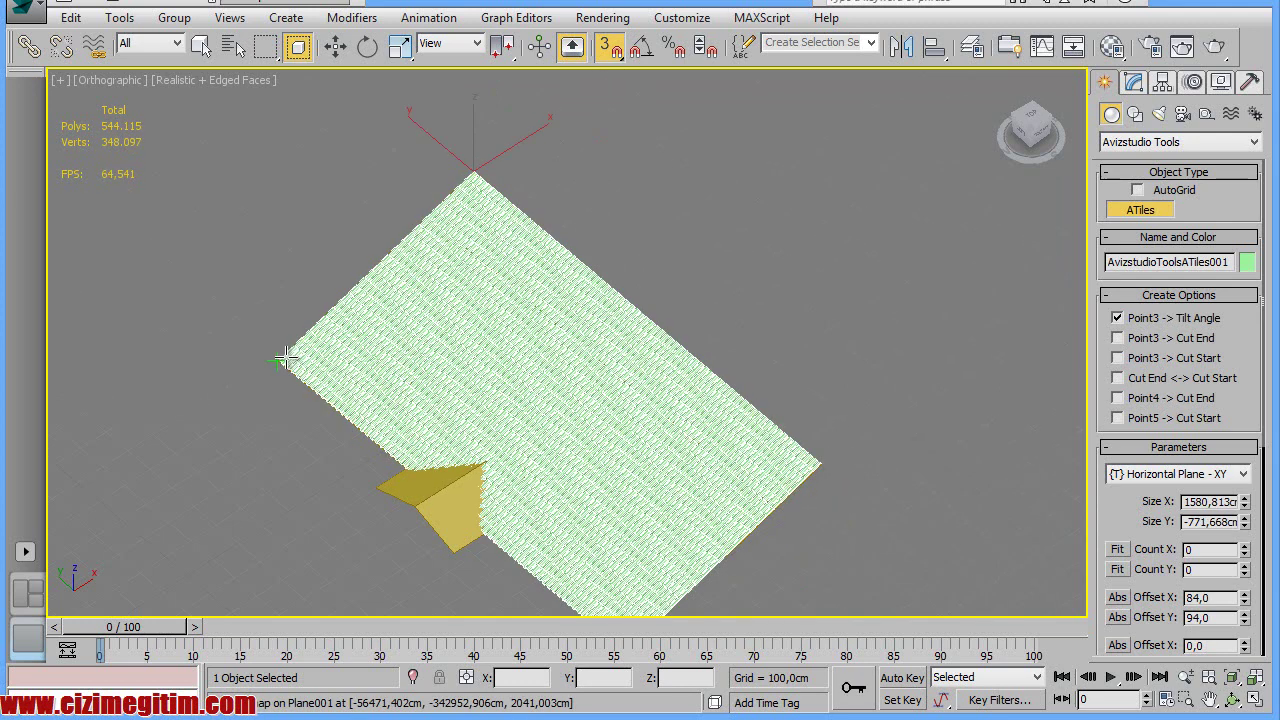
middle_drag(449, 320, 486, 209)
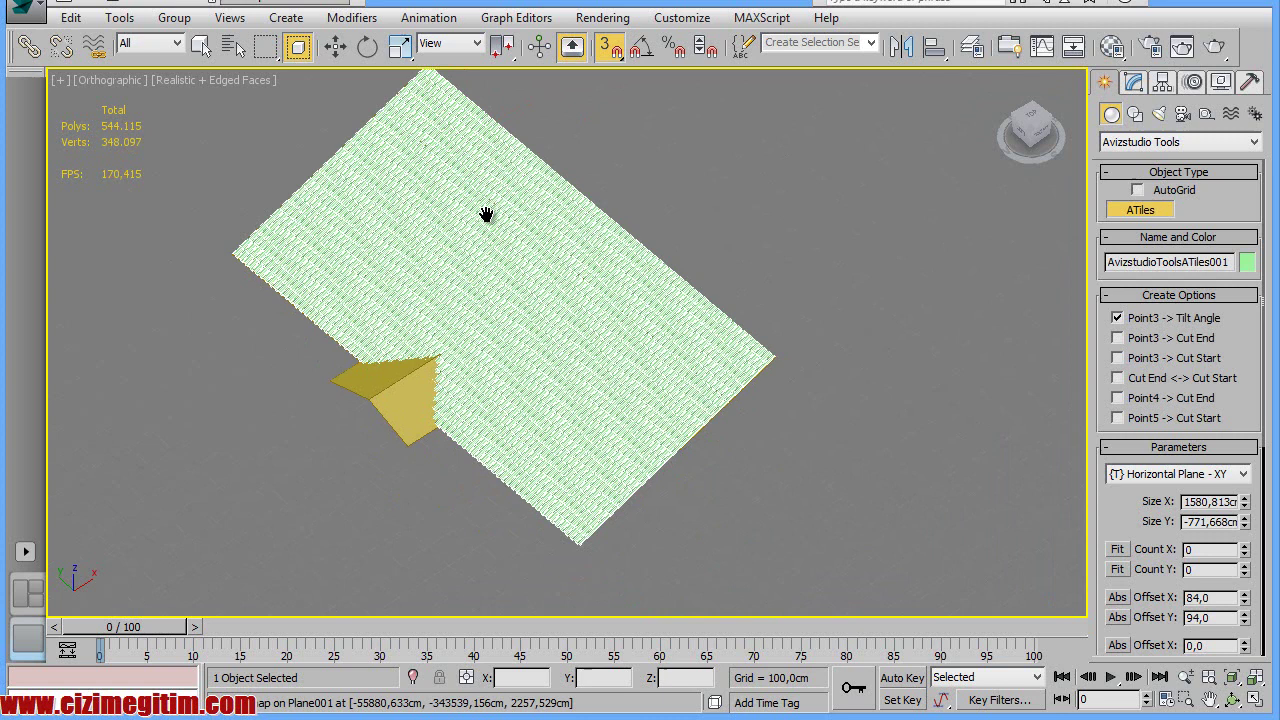
Finish the new tile object and orbit around the roof to inspect the tiles
right_click(722, 274)
click(1232, 699)
mouse_move(720, 417)
mouse_down()
mouse_move(612, 336)
mouse_move(783, 360)
mouse_move(480, 314)
mouse_move(474, 280)
mouse_move(574, 306)
mouse_move(709, 389)
mouse_move(769, 371)
mouse_move(774, 263)
mouse_move(674, 271)
mouse_move(619, 307)
mouse_move(443, 320)
mouse_move(446, 251)
mouse_move(666, 329)
mouse_move(814, 334)
mouse_move(769, 397)
mouse_move(644, 375)
mouse_move(591, 303)
mouse_move(600, 354)
mouse_move(686, 363)
mouse_up()
scroll(644, 375, up, 5)
scroll(537, 351, up, 3)
scroll(591, 303, down, 10)
scroll(472, 283, up, 5)
mouse_move(472, 283)
mouse_down()
mouse_move(466, 343)
mouse_move(409, 329)
mouse_move(343, 351)
mouse_up()
scroll(343, 351, down, 5)
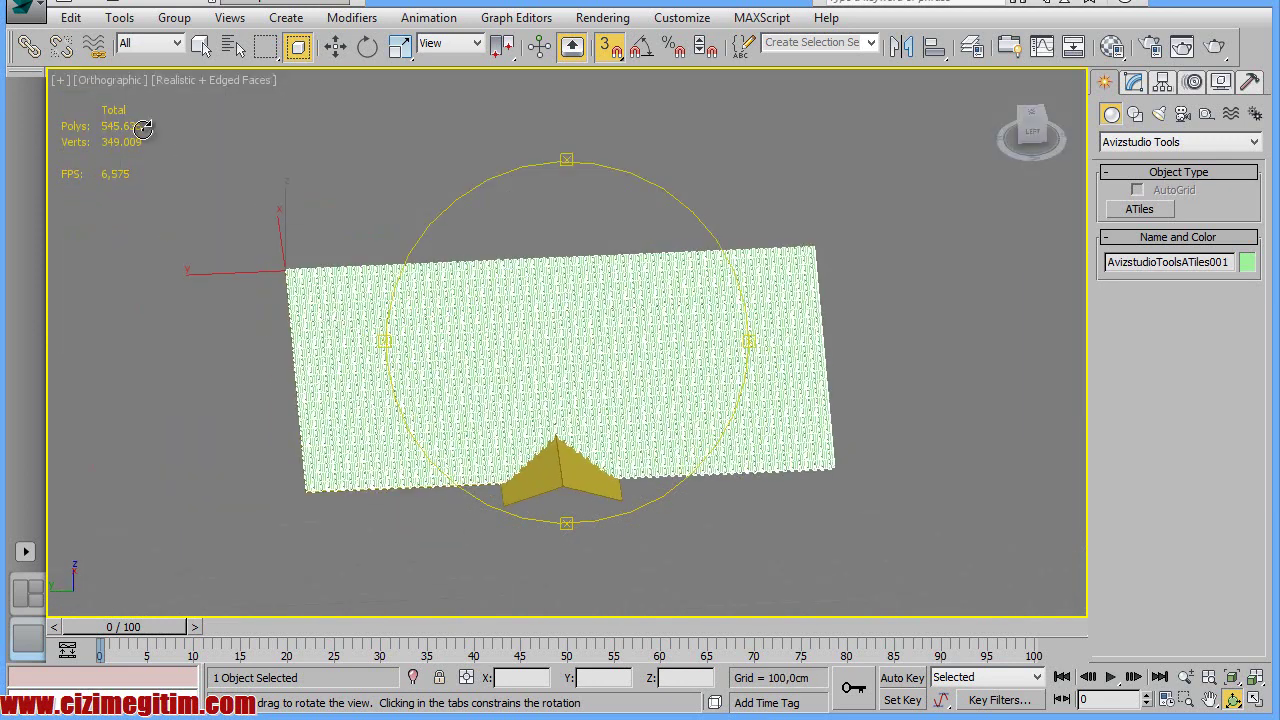
scroll(501, 371, up, 2)
mouse_move(501, 371)
mouse_down()
mouse_move(531, 380)
mouse_move(489, 360)
mouse_move(566, 404)
mouse_move(640, 346)
mouse_move(614, 434)
mouse_move(491, 449)
mouse_up()
scroll(652, 470, up, 2)
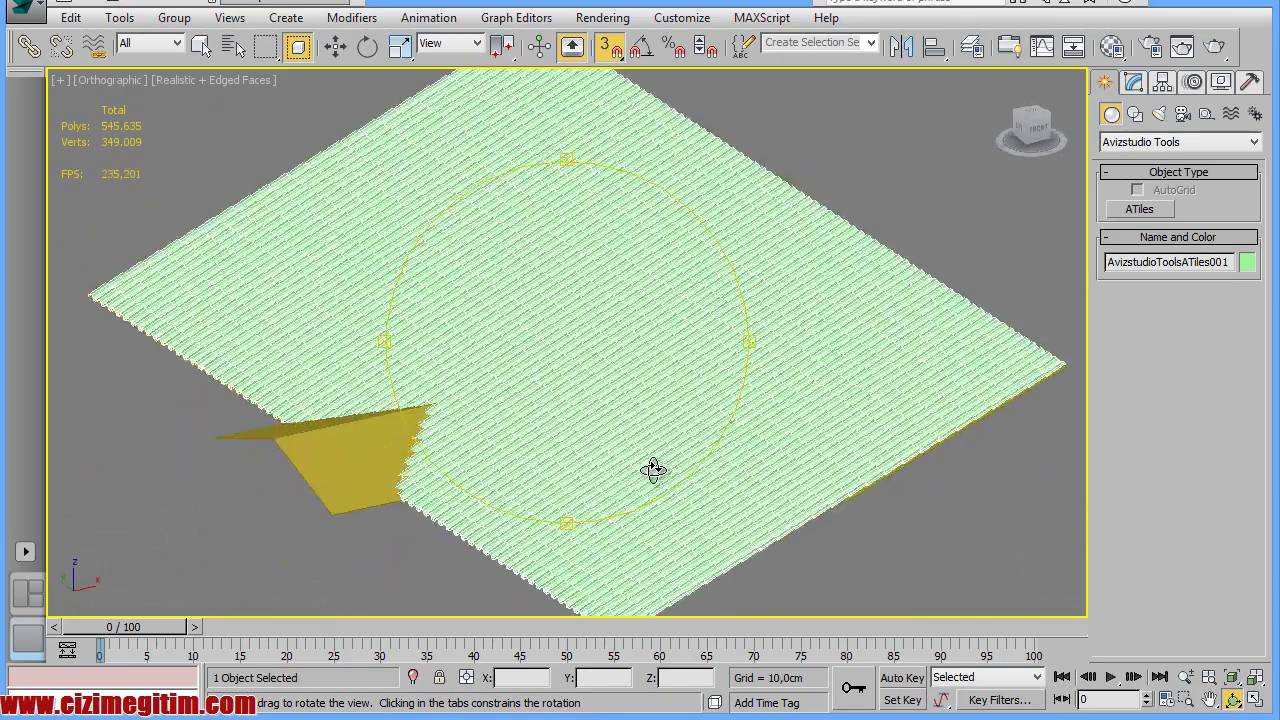
Leave orbit mode and zoom in and out over the tiled roof
key(Escape)
scroll(726, 386, up, 3)
scroll(850, 400, down, 5)
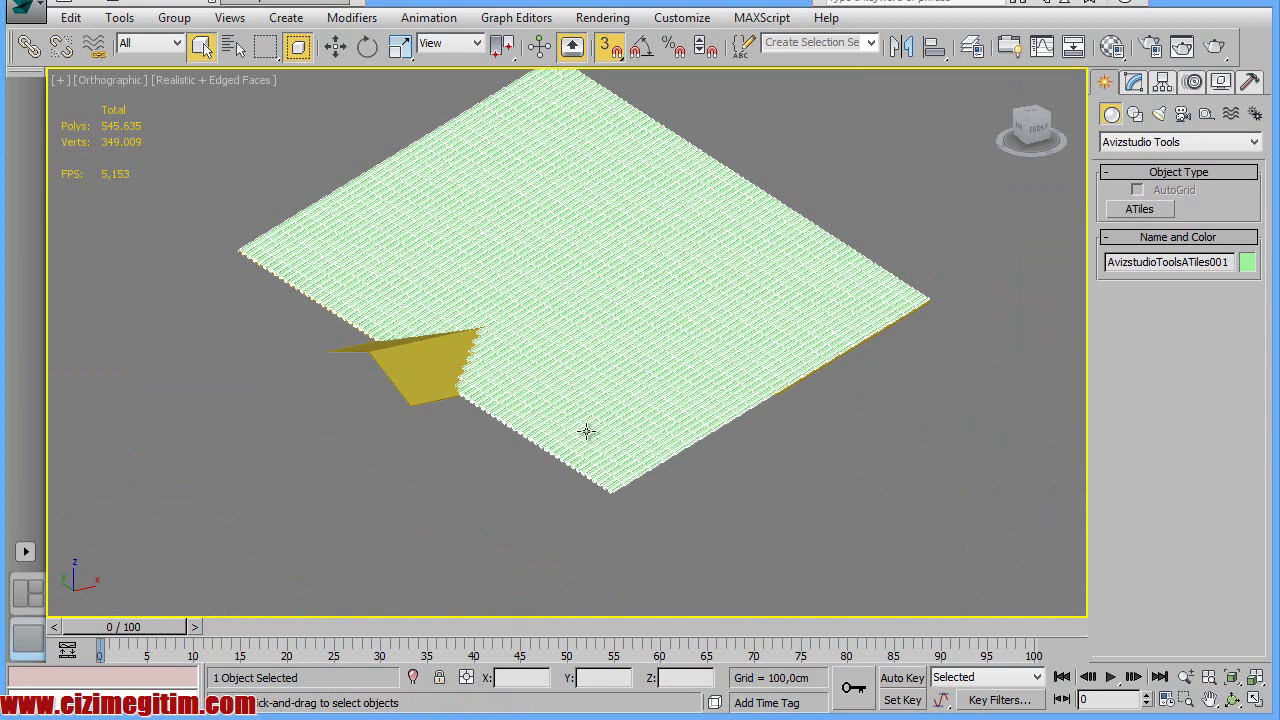
scroll(560, 400, down, 2)
scroll(620, 445, up, 4)
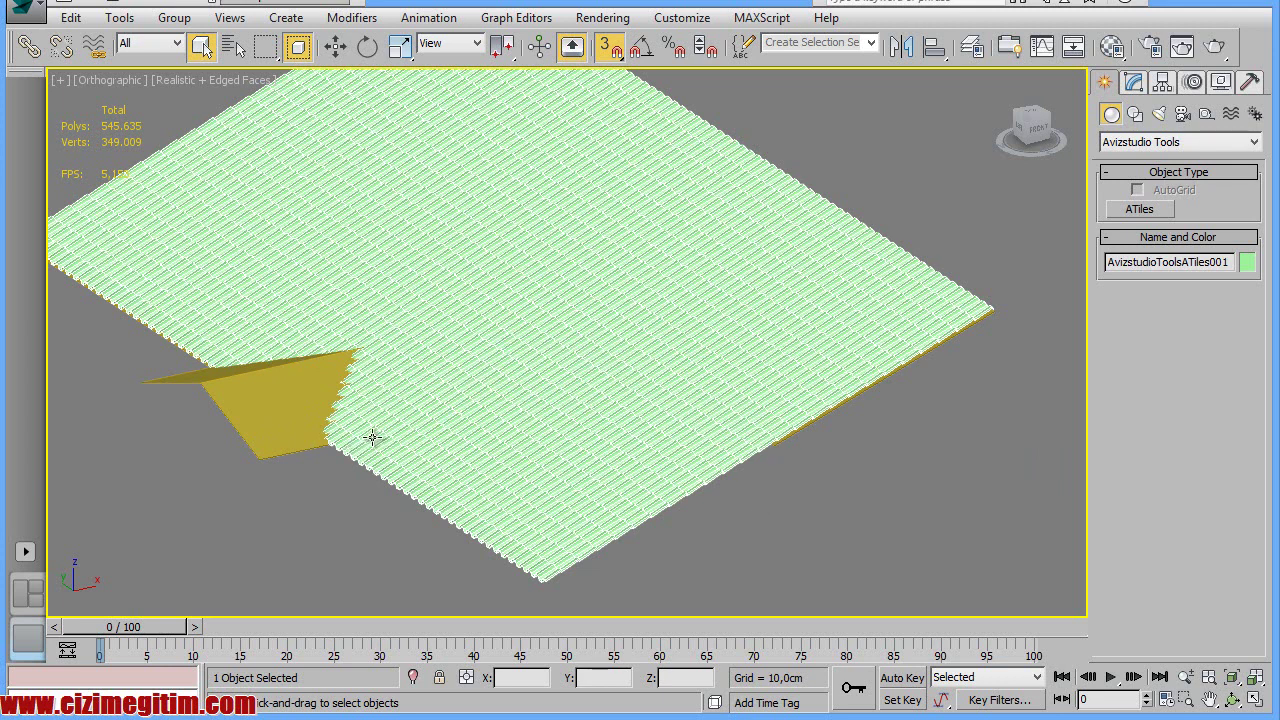
In Top view, hide everything except Plane001 and switch to the Shapes category
key(t)
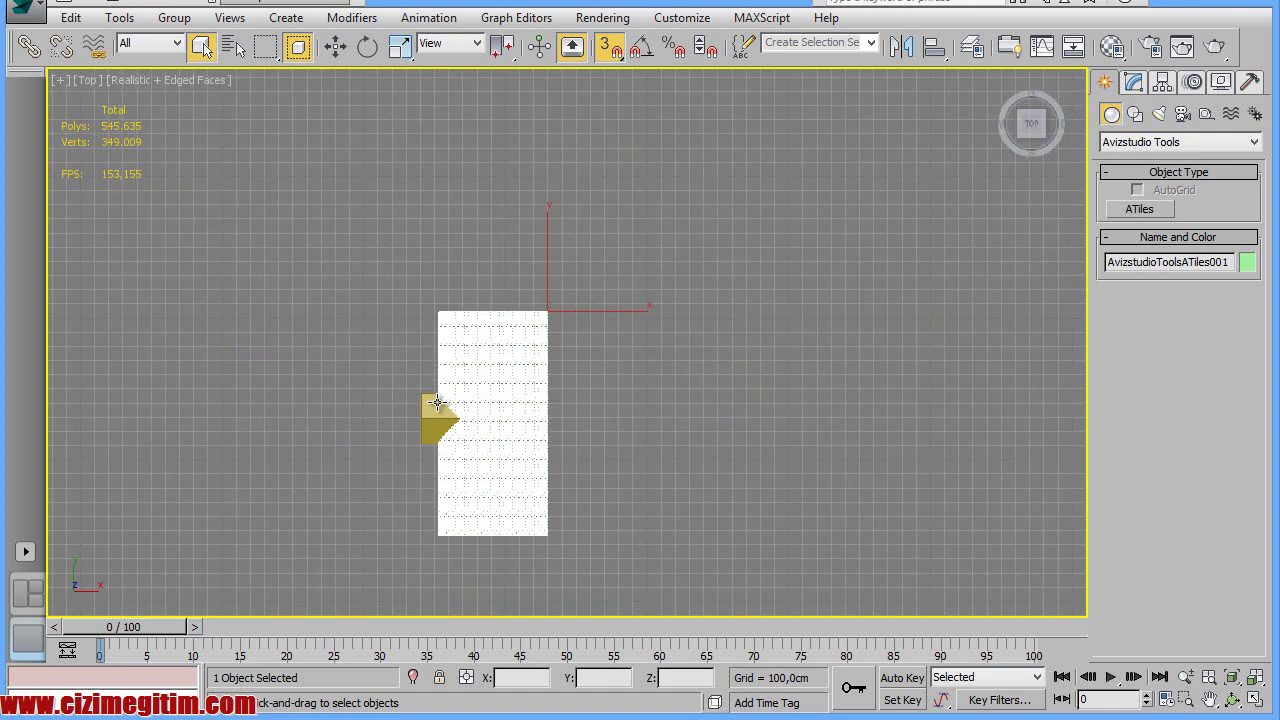
click(428, 418)
middle_drag(416, 446, 353, 424)
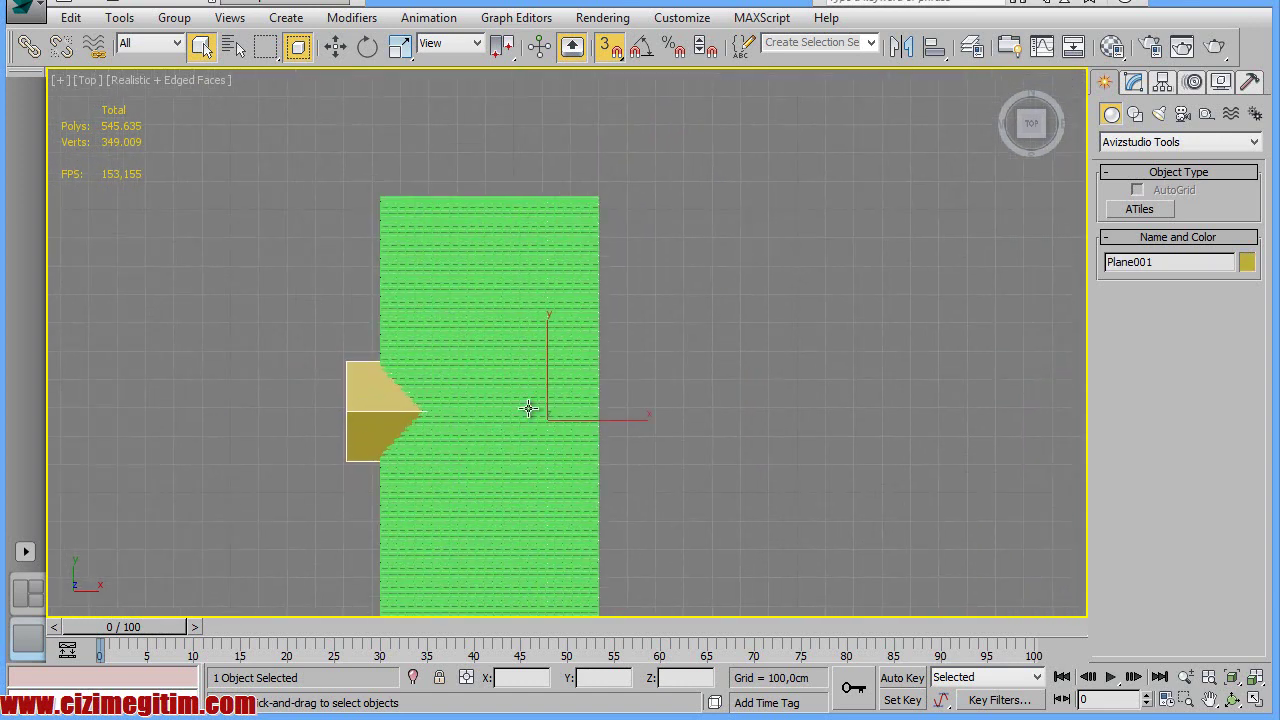
right_click(364, 398)
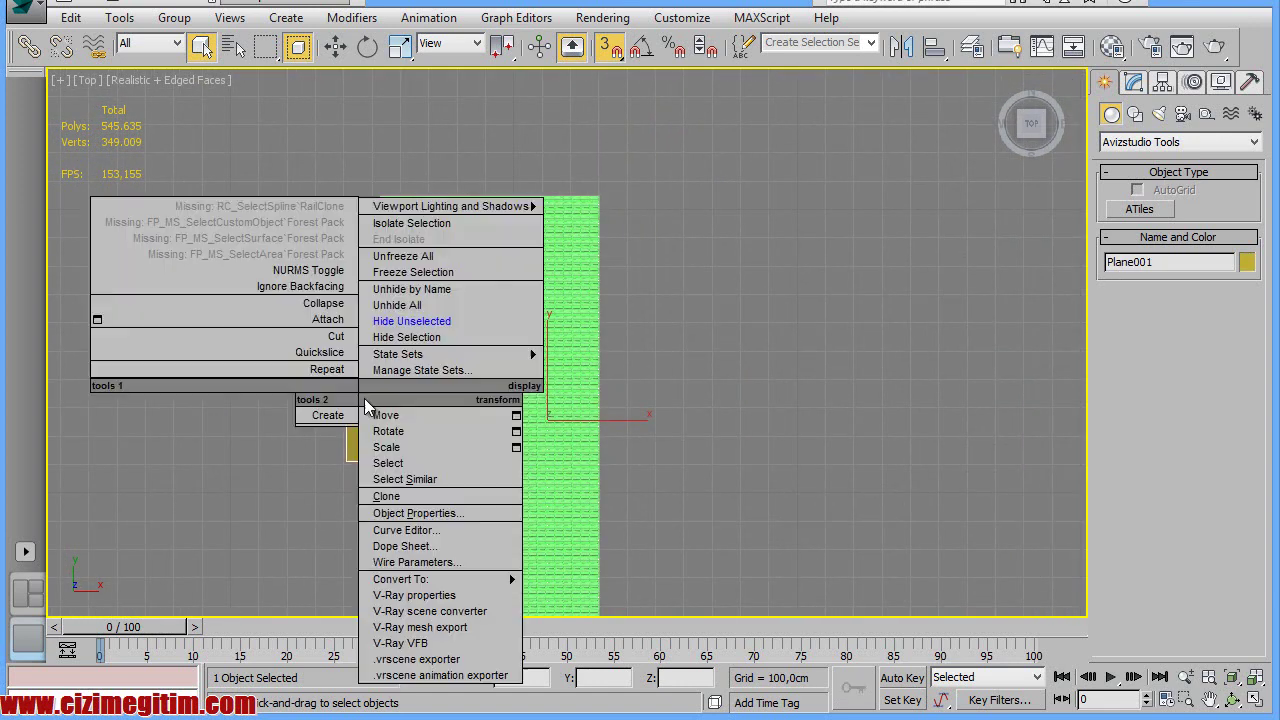
click(470, 403)
middle_drag(526, 471, 516, 410)
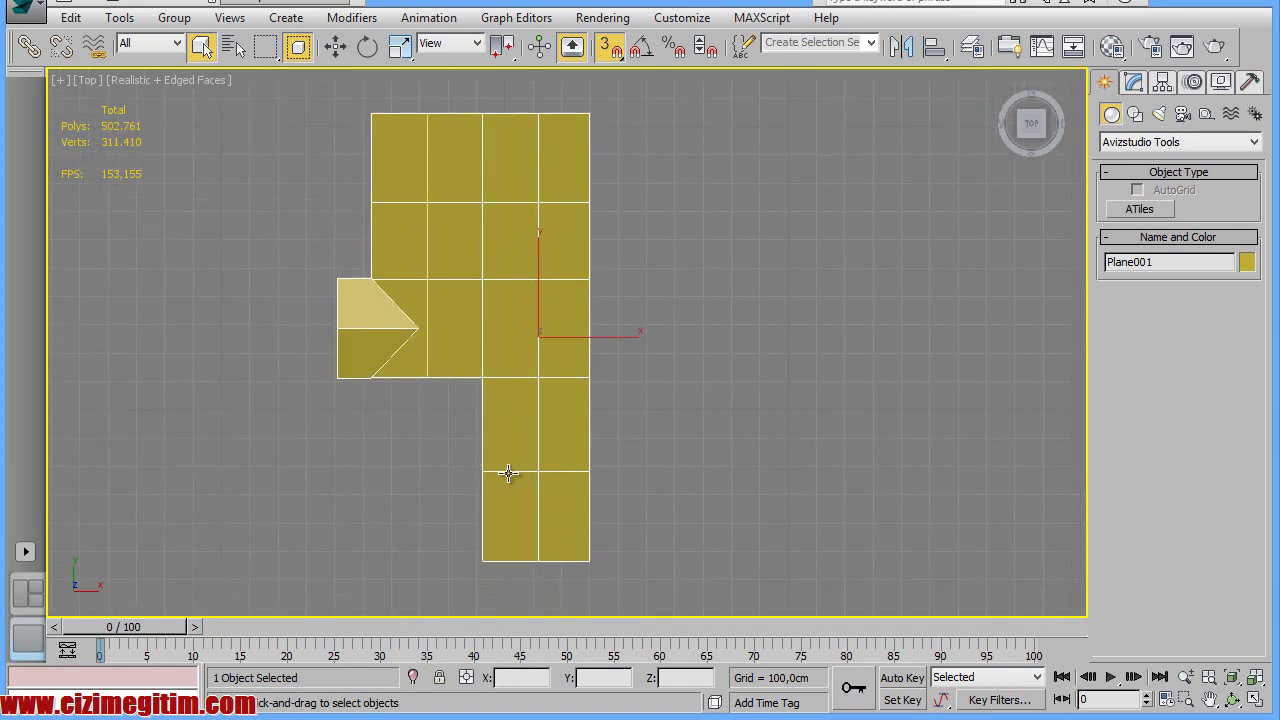
click(1135, 113)
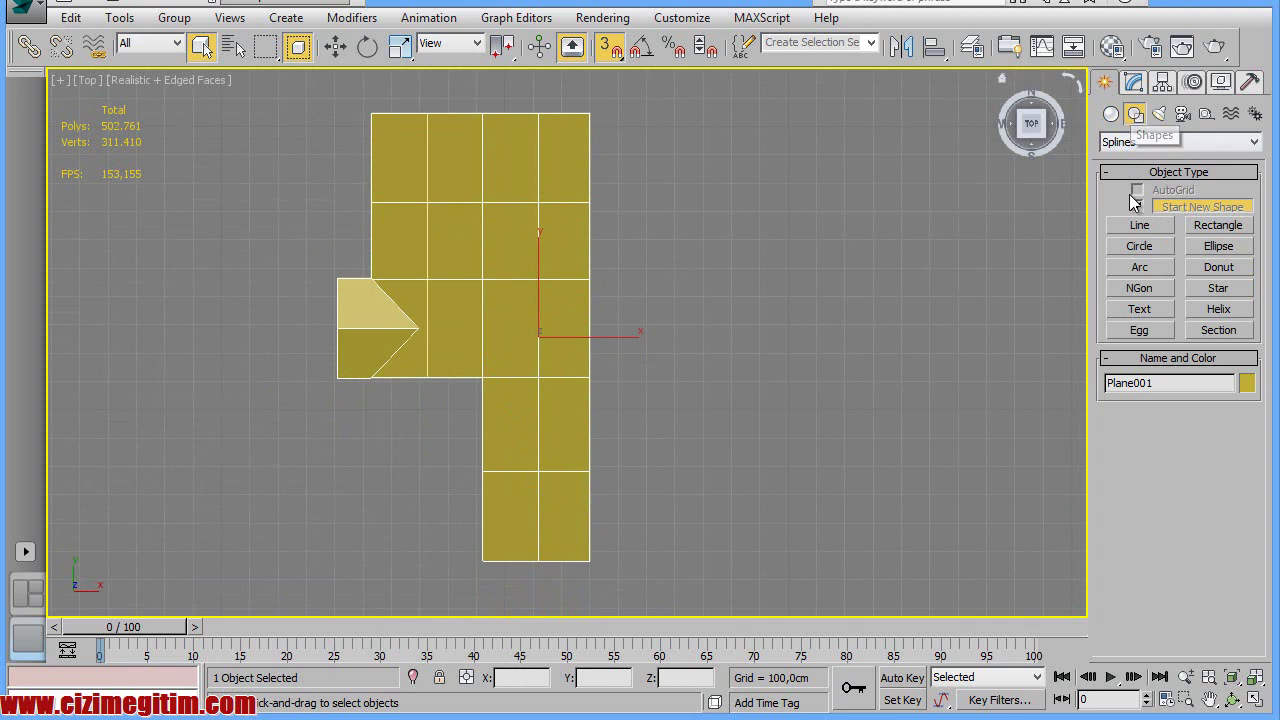
Start a snapped Line and trace the roof section's inner, bottom and top corners
click(1128, 232)
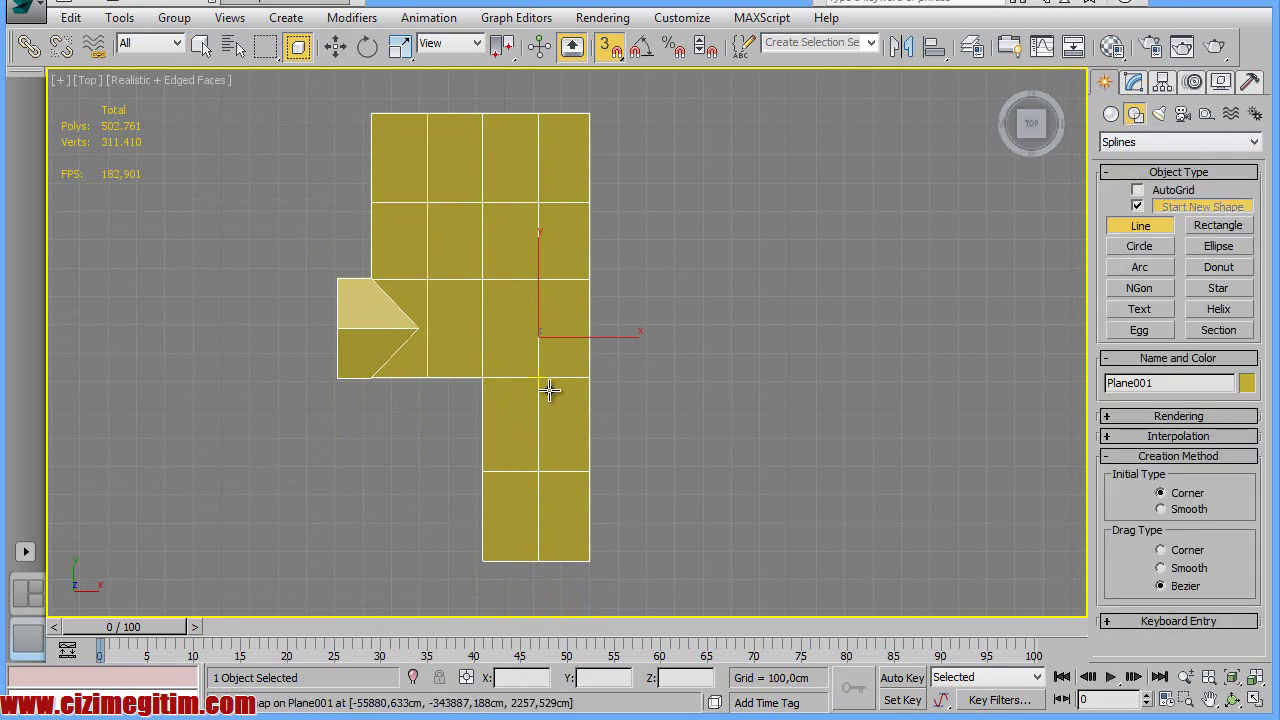
key(s)
key(s)
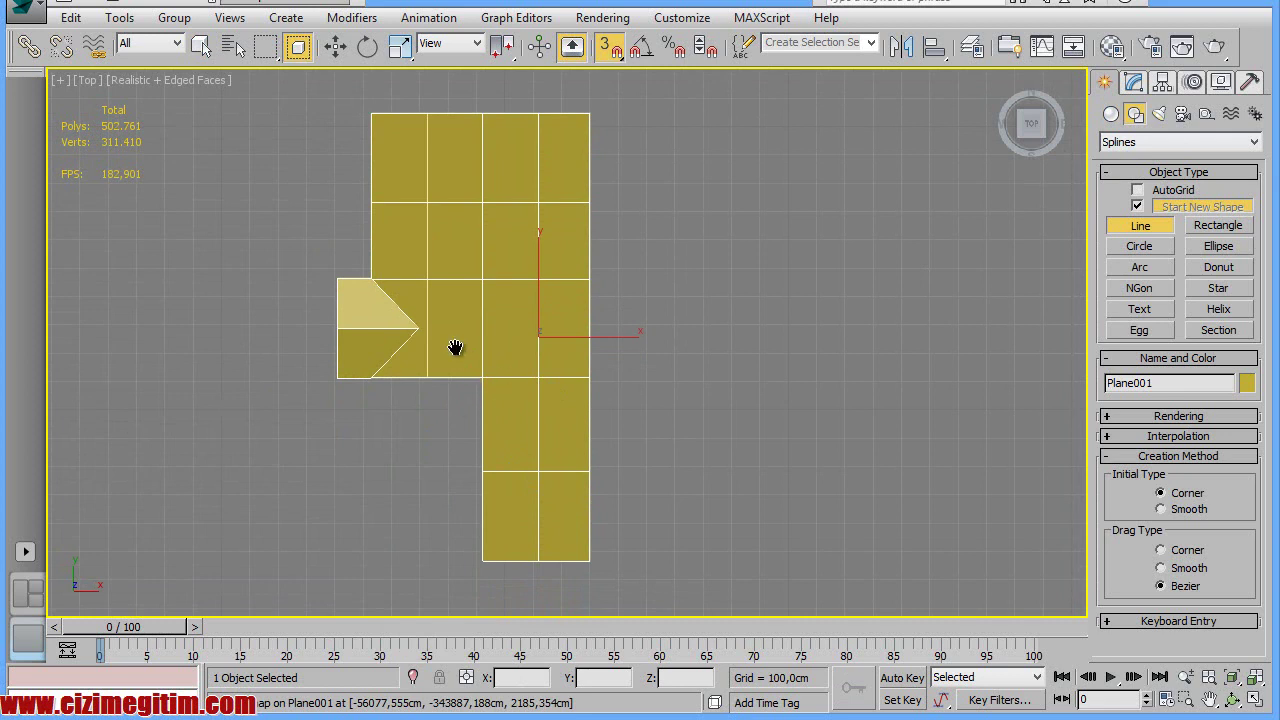
middle_drag(457, 349, 466, 280)
scroll(466, 280, up, 3)
click(476, 266)
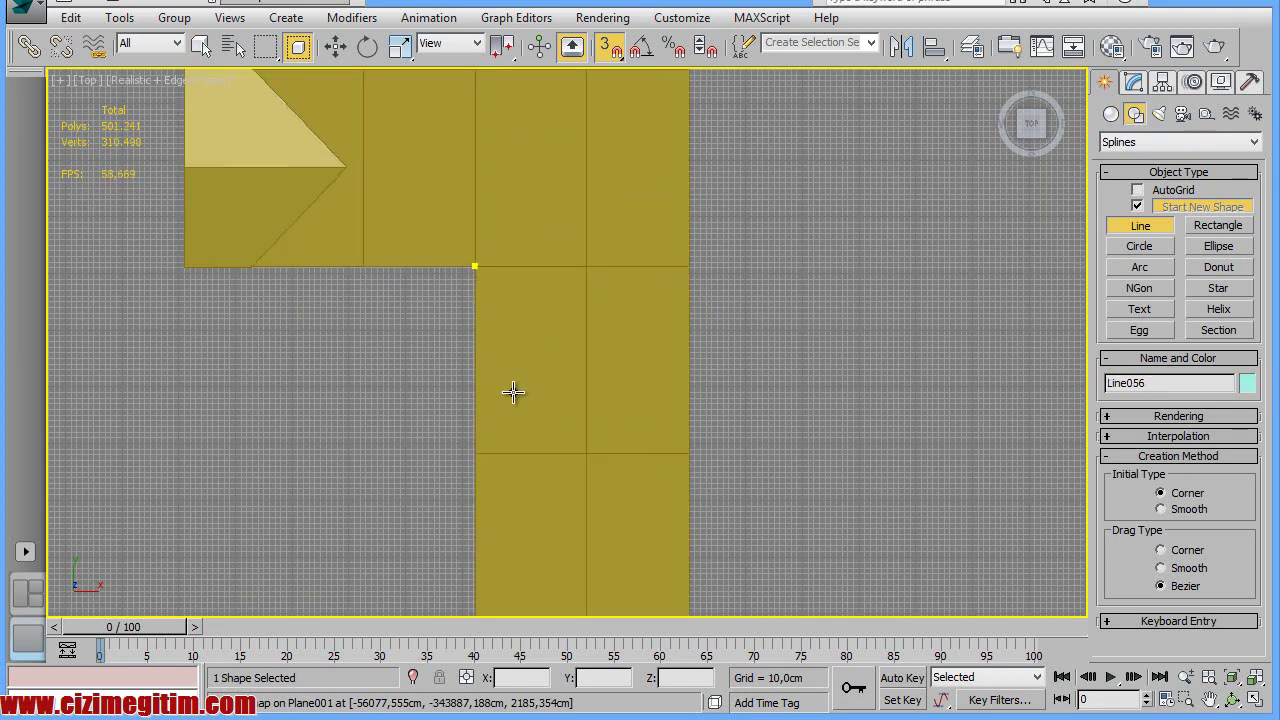
scroll(475, 434, down, 3)
mouse_move(480, 530)
mouse_down()
mouse_move(503, 537)
mouse_move(476, 533)
mouse_up()
click(582, 532)
scroll(604, 313, down, 2)
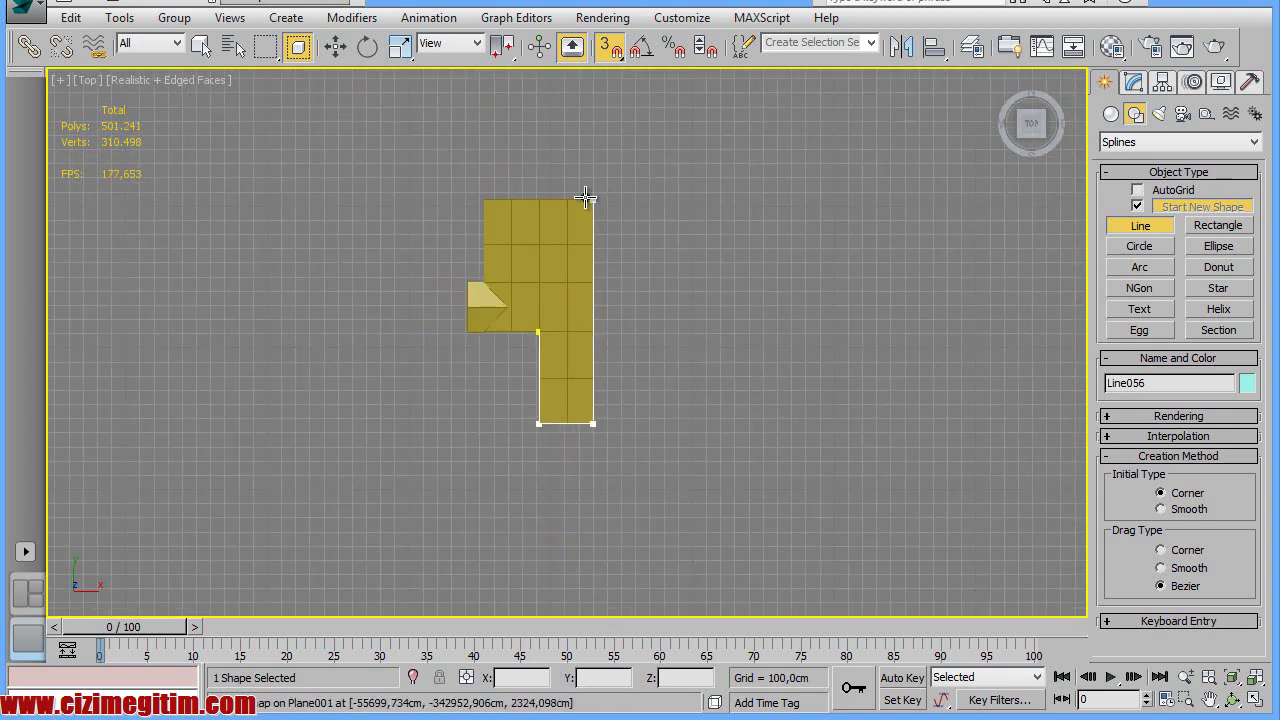
click(594, 190)
scroll(489, 205, up, 3)
click(474, 186)
scroll(460, 393, up, 1)
scroll(472, 400, up, 1)
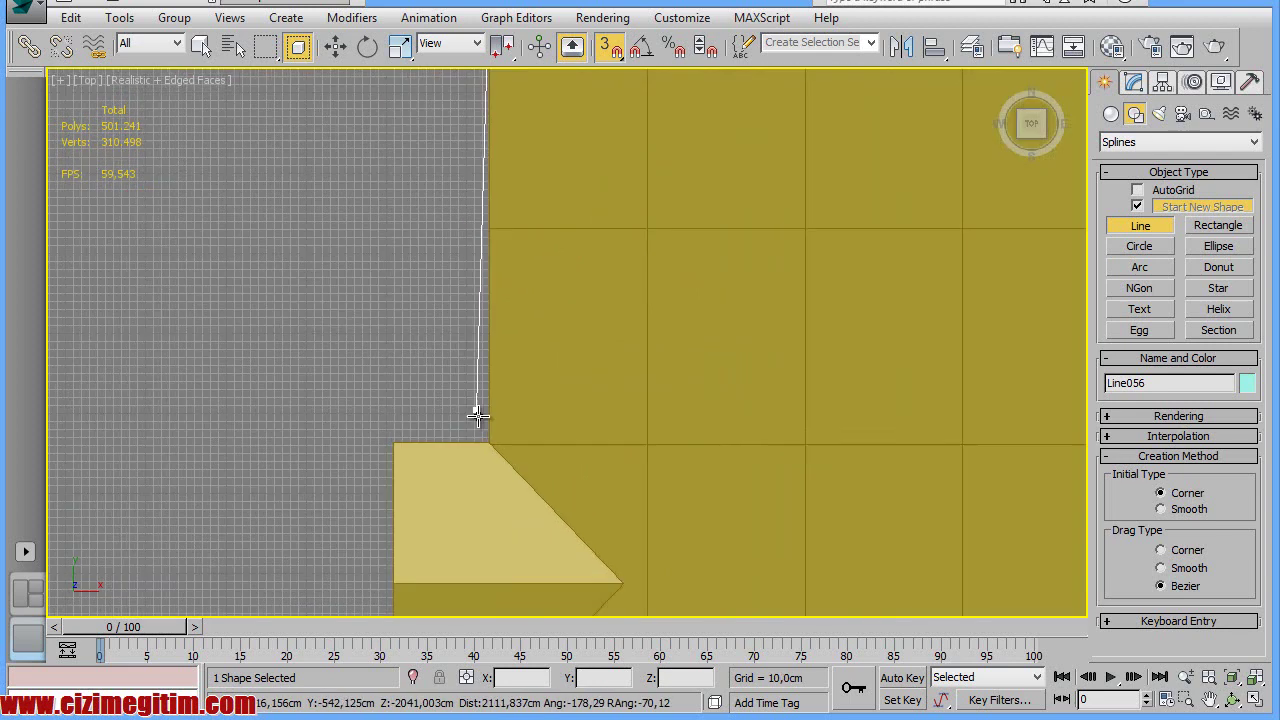
Add the gable junction, tip and lower corner points, then close spline Line056 with Evet
click(486, 440)
middle_drag(563, 514, 457, 317)
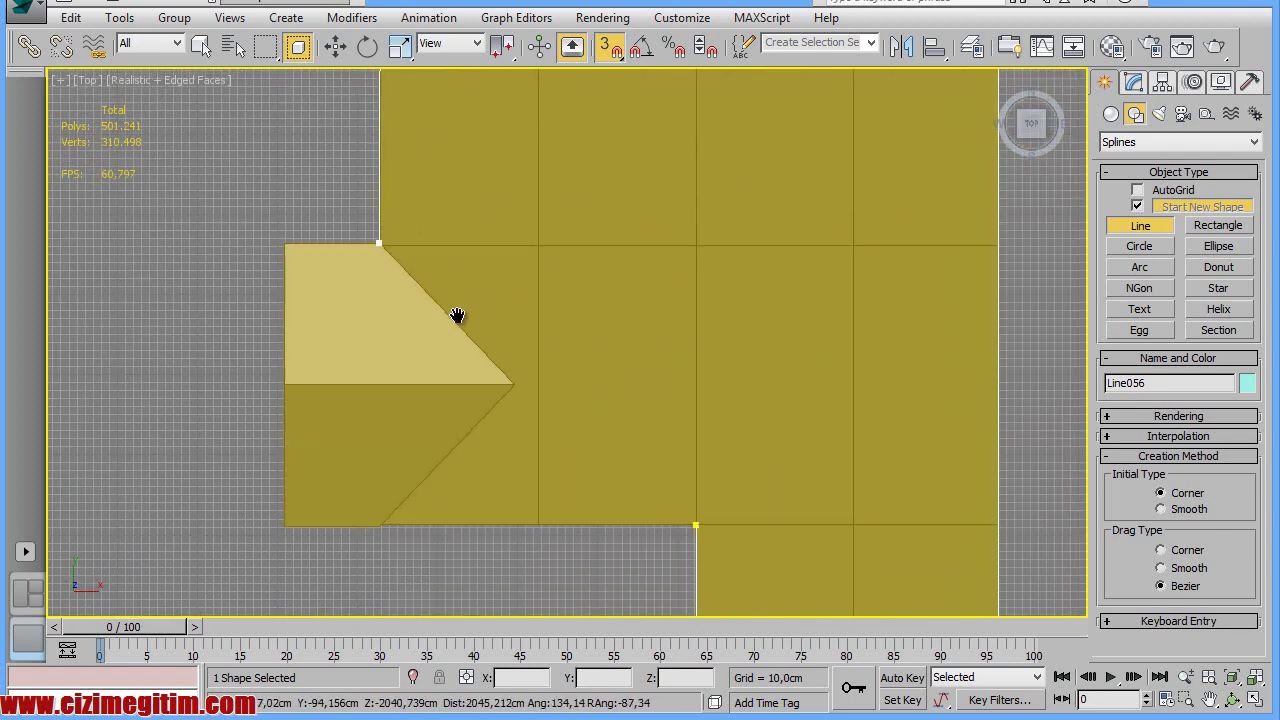
click(513, 390)
click(380, 524)
click(695, 521)
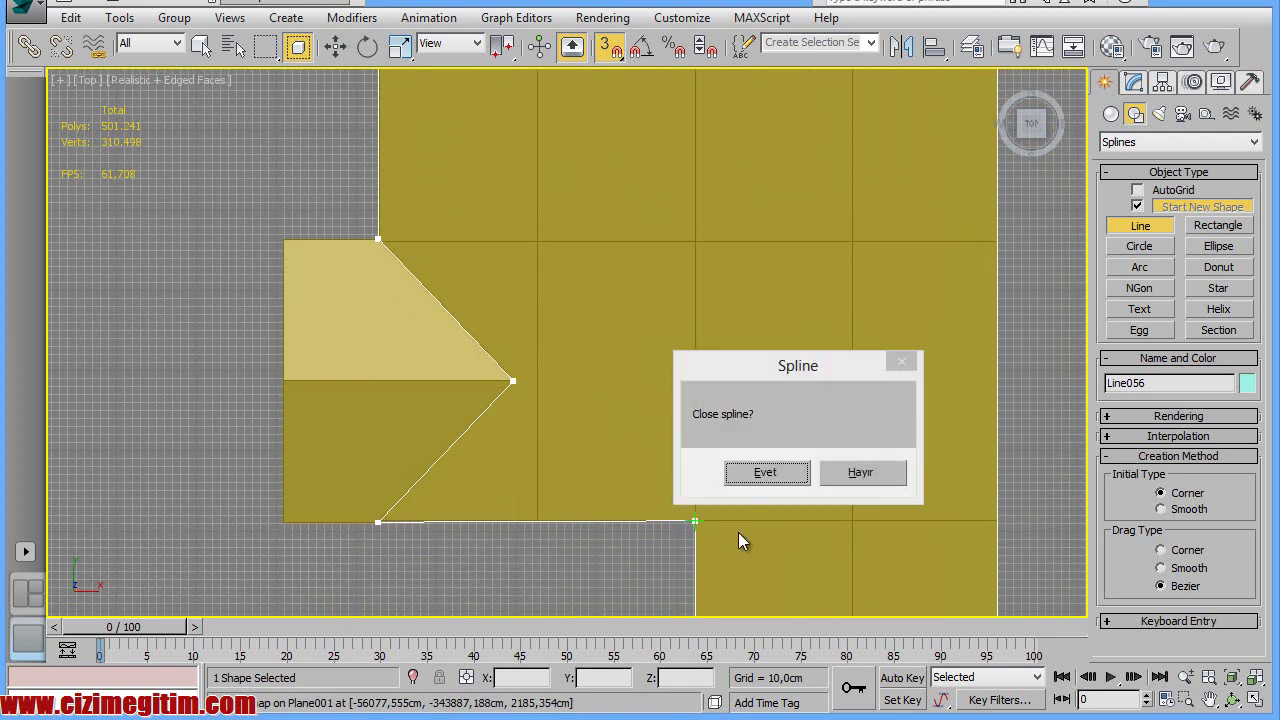
click(770, 473)
right_click(598, 476)
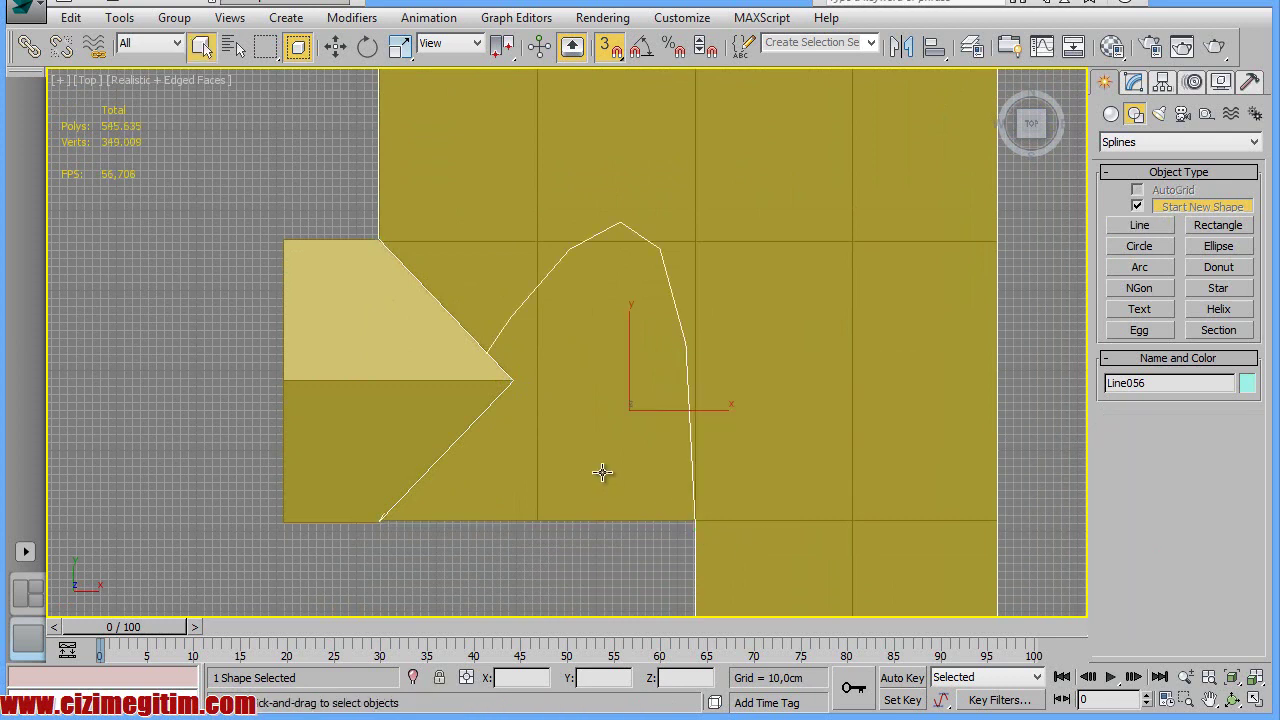
scroll(601, 473, down, 2)
scroll(623, 340, down, 2)
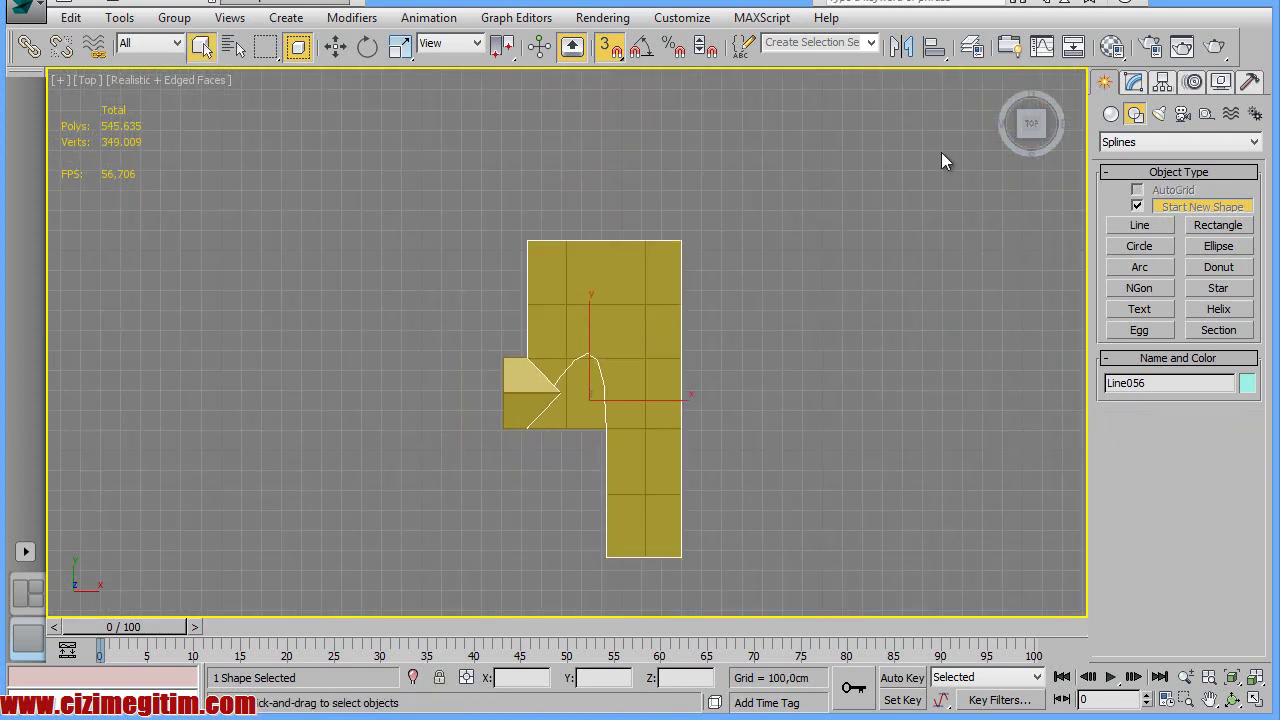
Enter Vertex level on Line056, box-select all vertices and convert them to Corner
click(1133, 81)
click(1111, 163)
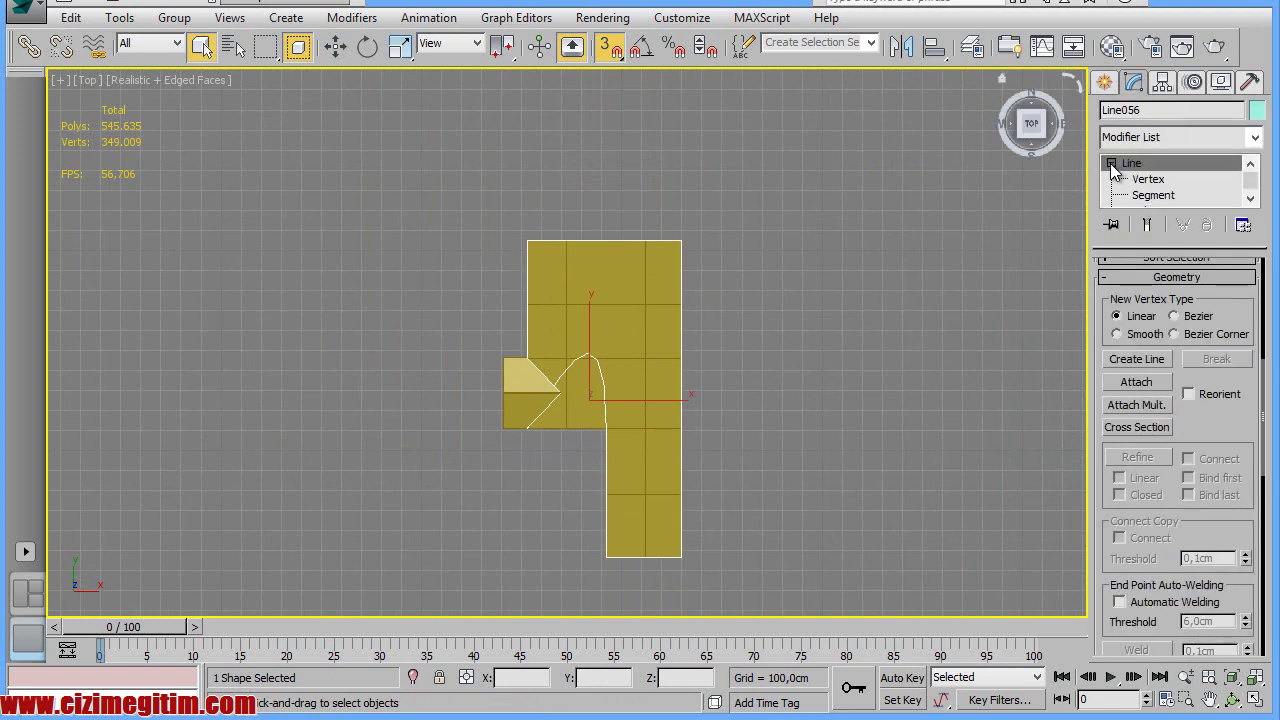
click(1147, 179)
drag(810, 615, 810, 615)
scroll(571, 427, up, 2)
right_click(571, 427)
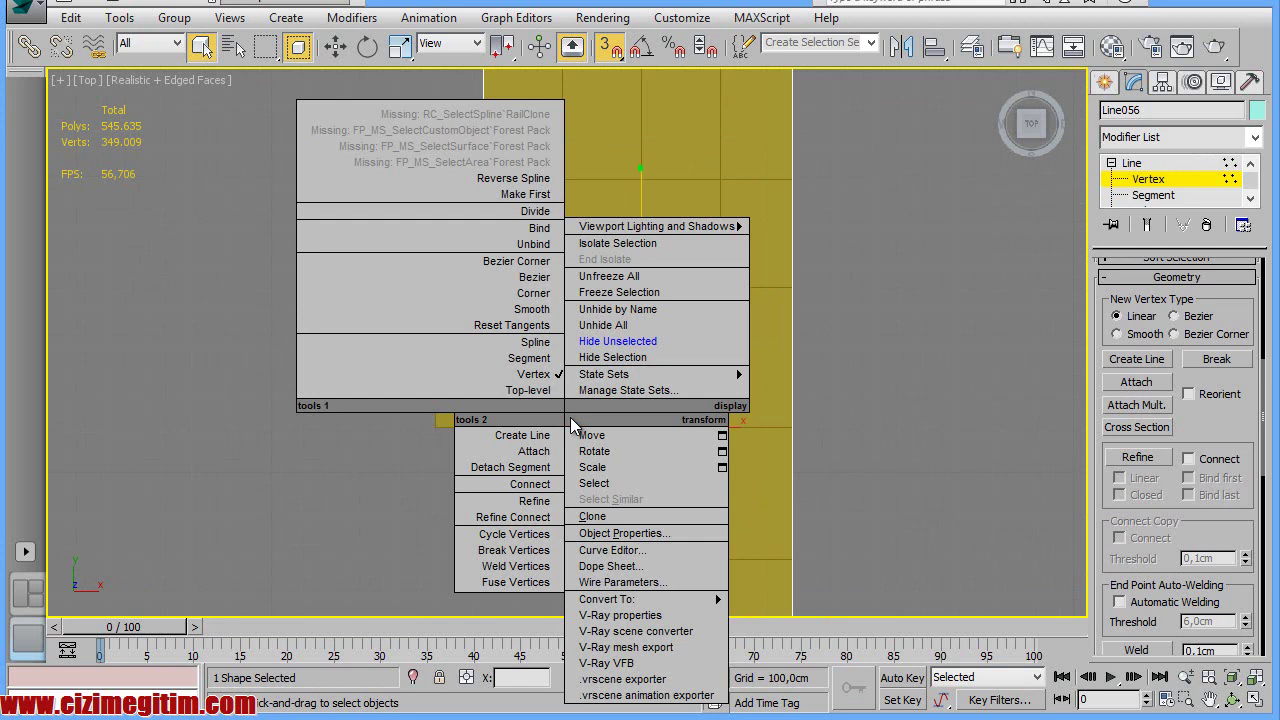
click(548, 293)
Recenter the view on the outline and reapply Corner to its vertices
scroll(543, 394, down, 1)
scroll(544, 391, down, 1)
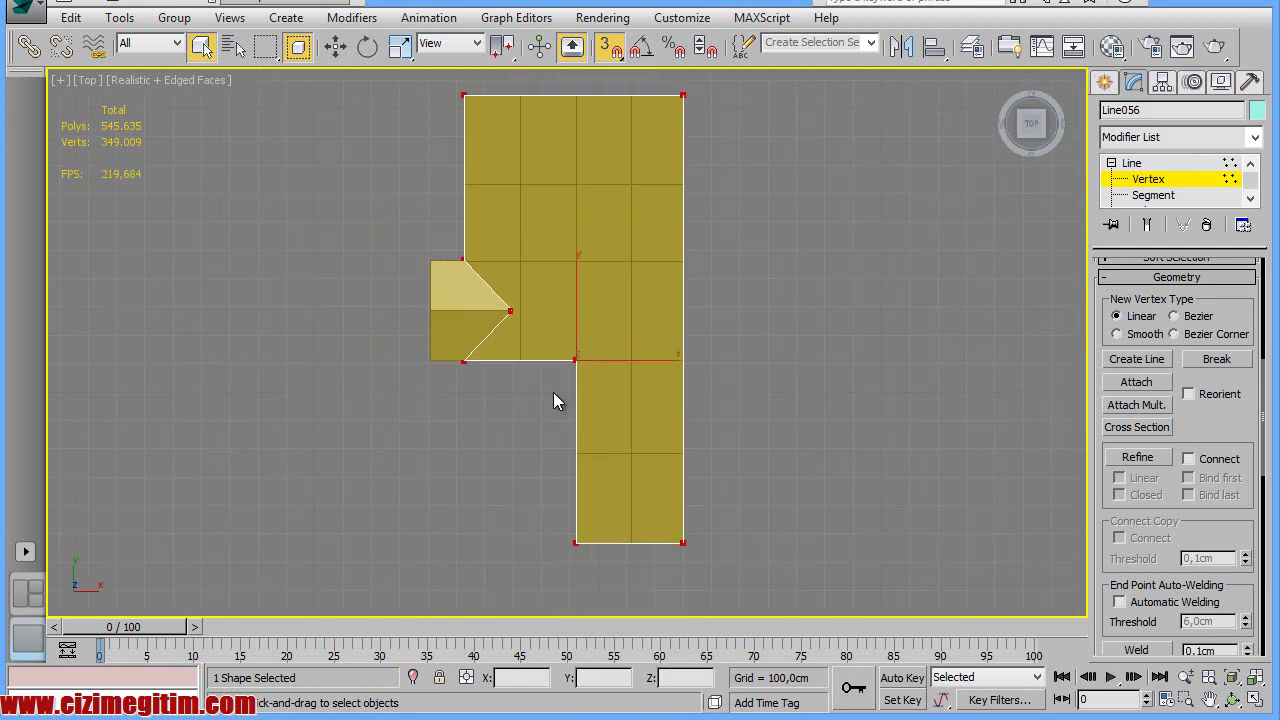
mouse_move(586, 398)
middle_down()
mouse_move(549, 365)
mouse_move(531, 374)
middle_up()
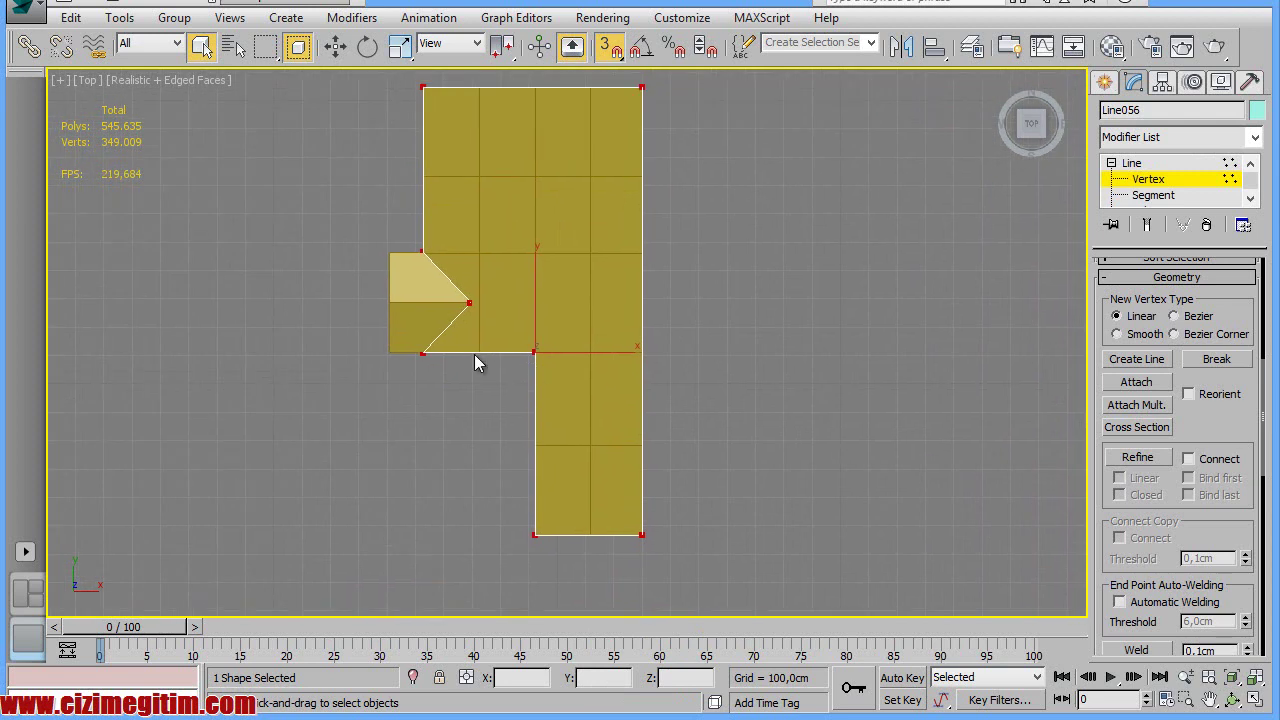
right_click(554, 348)
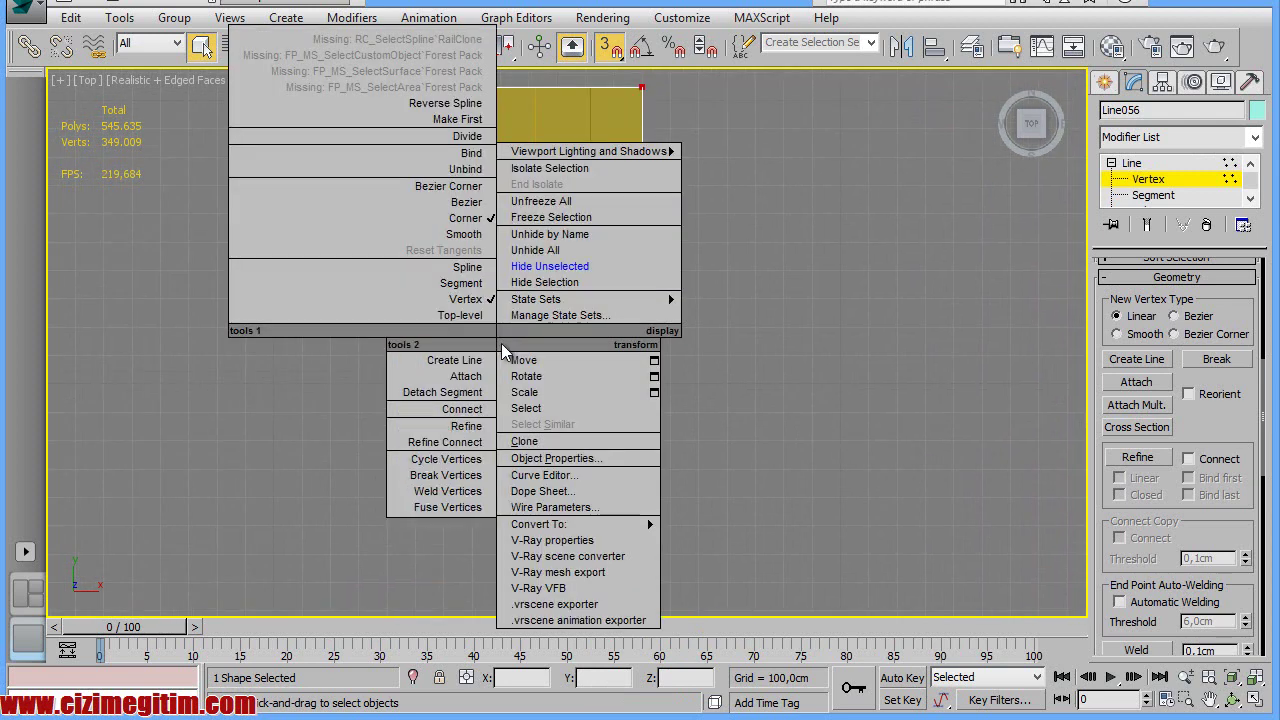
click(827, 424)
scroll(501, 341, up, 3)
scroll(655, 447, up, 2)
mouse_move(539, 317)
middle_down()
mouse_move(634, 374)
mouse_move(603, 286)
mouse_move(594, 302)
middle_up()
scroll(634, 374, down, 2)
scroll(617, 357, up, 2)
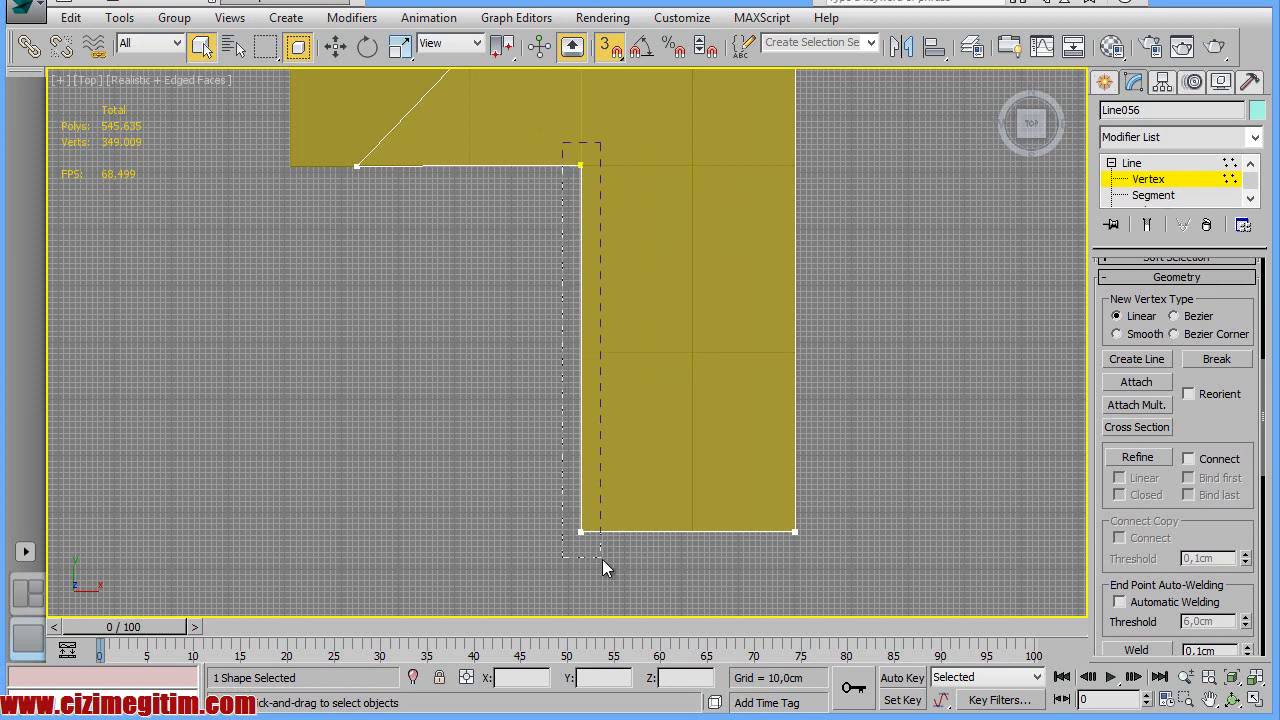
With Move, slide the selected vertex along X onto the roof edge
key(w)
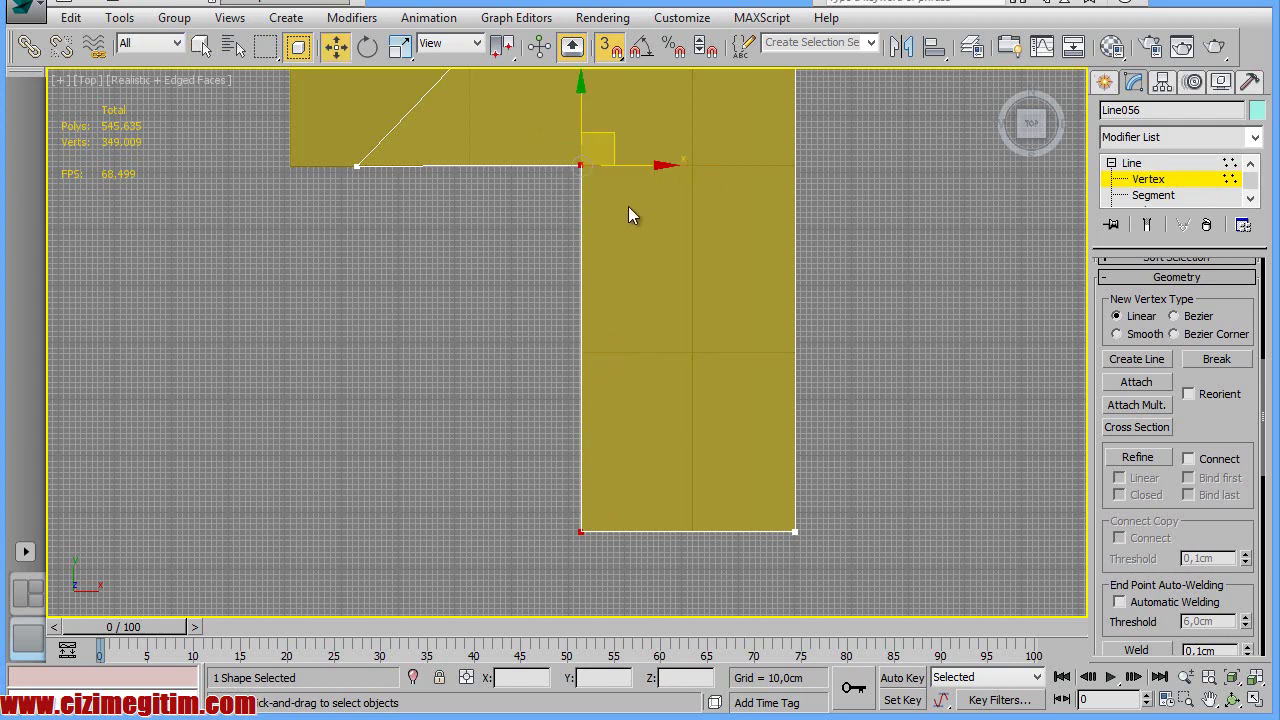
scroll(631, 178, up, 2)
scroll(634, 166, up, 2)
scroll(531, 154, up, 1)
drag(533, 155, 550, 152)
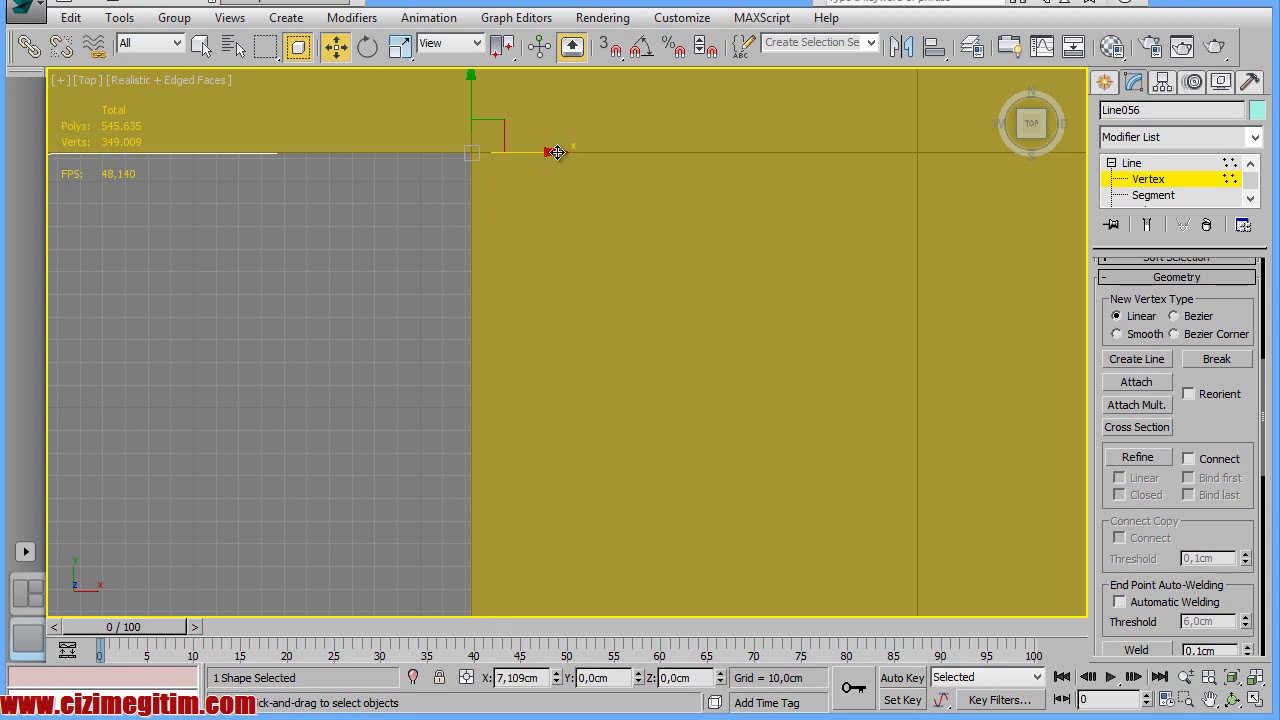
drag(557, 152, 557, 152)
scroll(557, 152, down, 2)
Select the outline vertex at the gable corner and nudge it along Y
middle_drag(262, 194, 663, 263)
click(402, 258)
drag(360, 218, 614, 252)
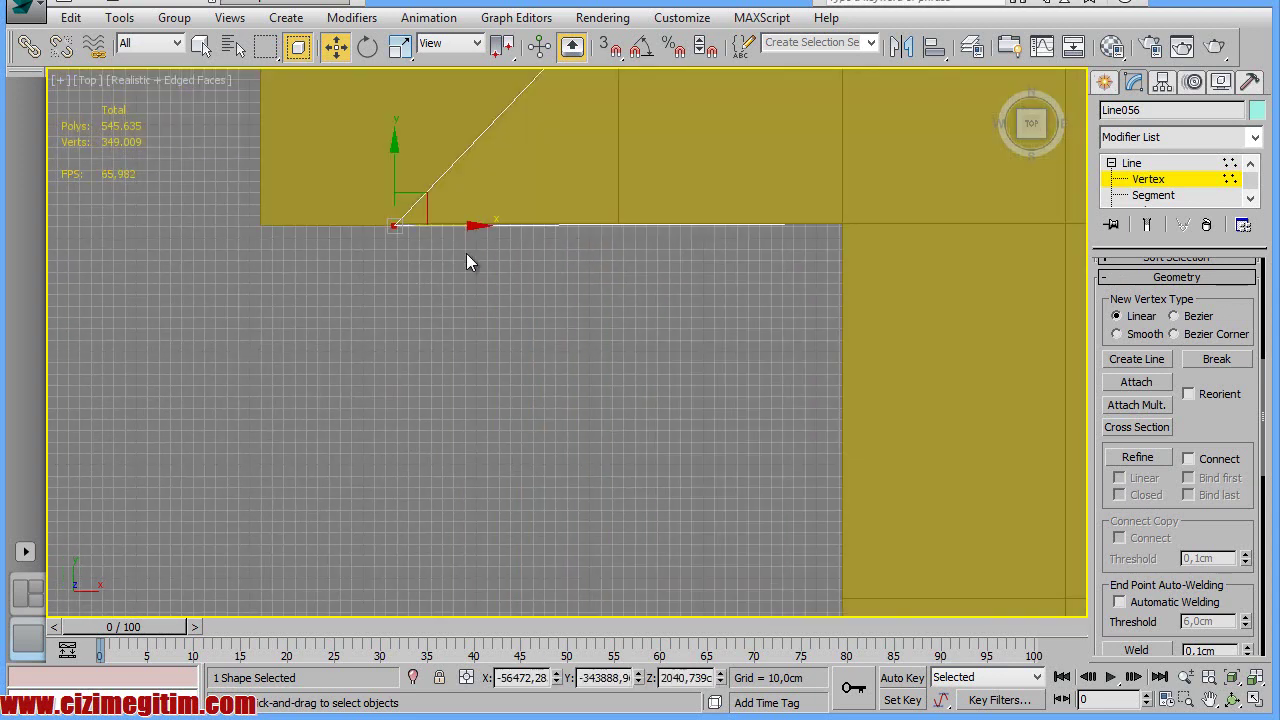
drag(394, 171, 399, 175)
scroll(577, 323, down, 2)
scroll(846, 402, down, 2)
scroll(808, 369, down, 2)
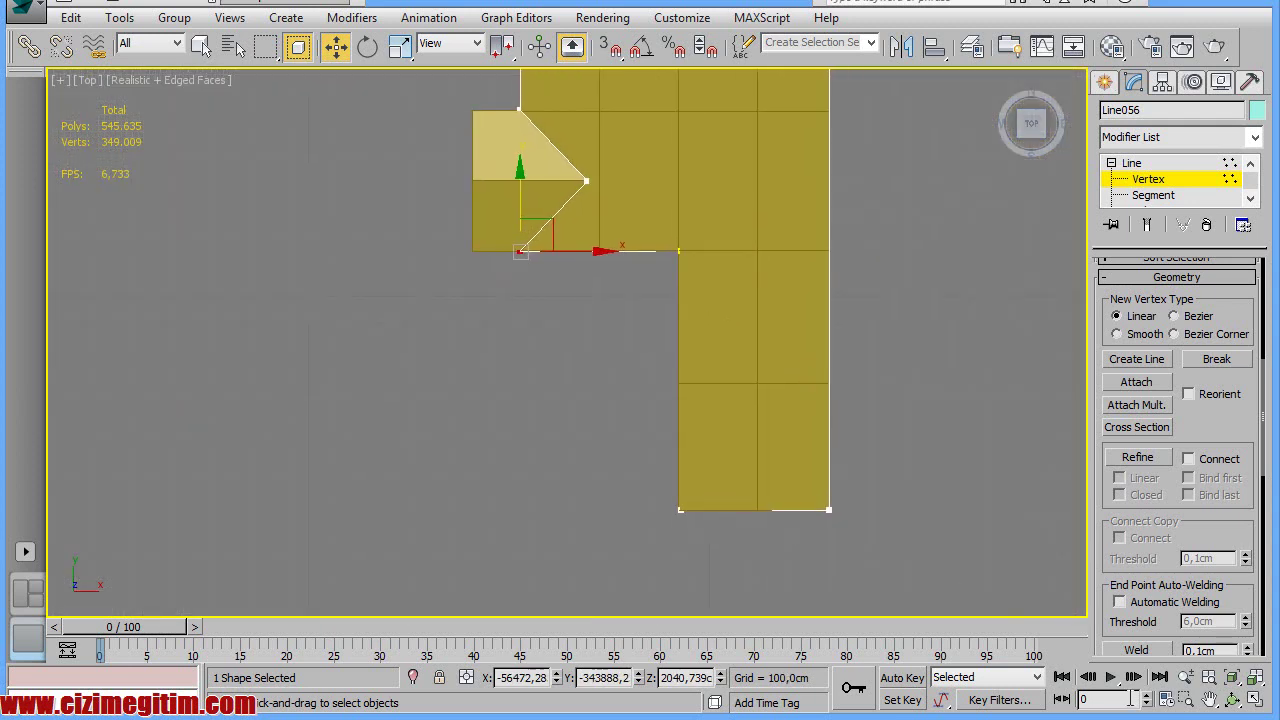
Orbit the view, then switch to Left view and frame the outline
click(1232, 699)
mouse_move(800, 464)
mouse_down()
mouse_move(711, 331)
mouse_move(718, 278)
mouse_move(703, 260)
mouse_up()
scroll(703, 258, up, 5)
right_click(595, 315)
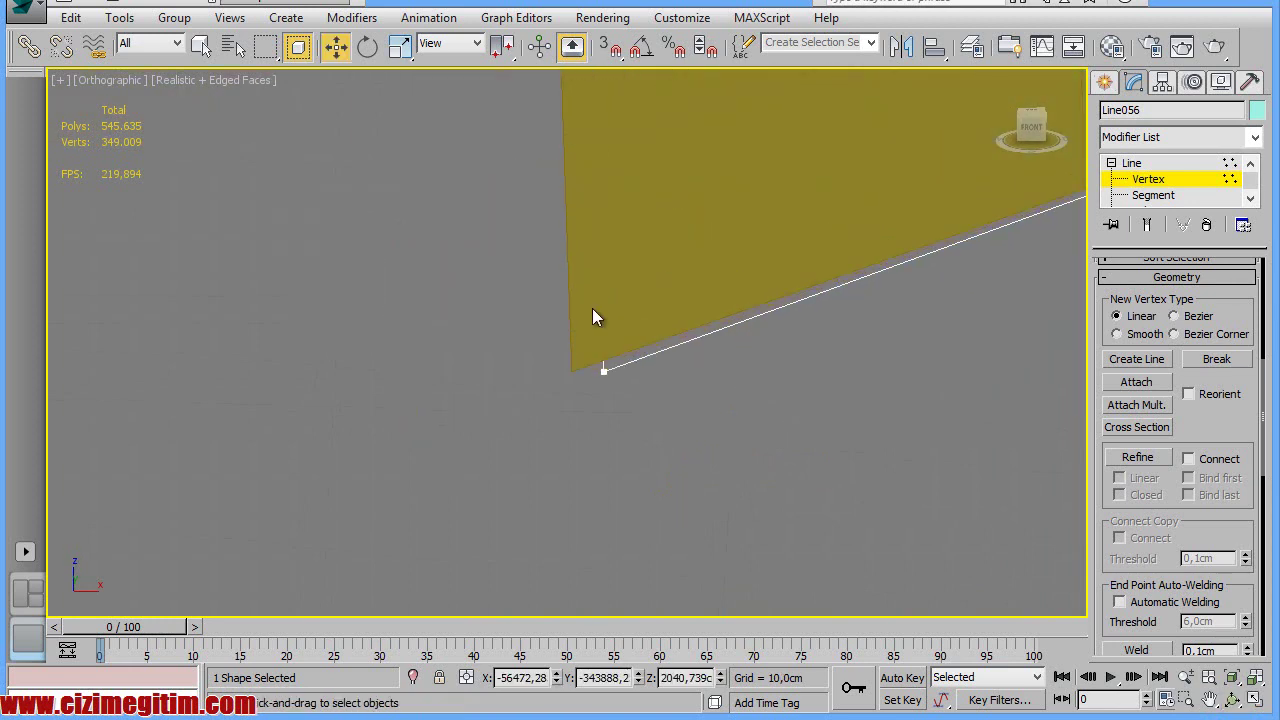
key(l)
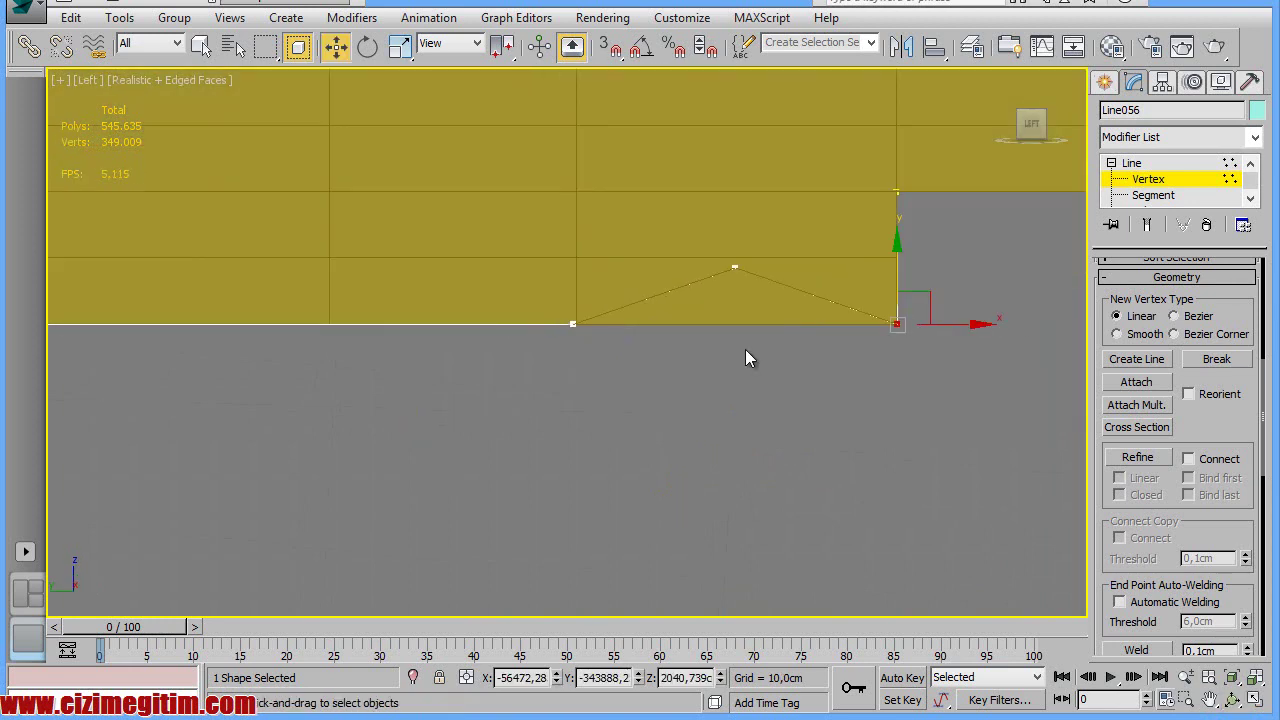
scroll(613, 330, down, 3)
scroll(766, 277, up, 3)
mouse_move(674, 400)
middle_down()
mouse_move(599, 398)
mouse_move(703, 383)
mouse_move(419, 438)
middle_up()
In Front view, raise the vertex on the sloping gable line slightly along Y
key(f)
scroll(470, 410, down, 2)
scroll(572, 352, up, 1)
scroll(611, 322, up, 5)
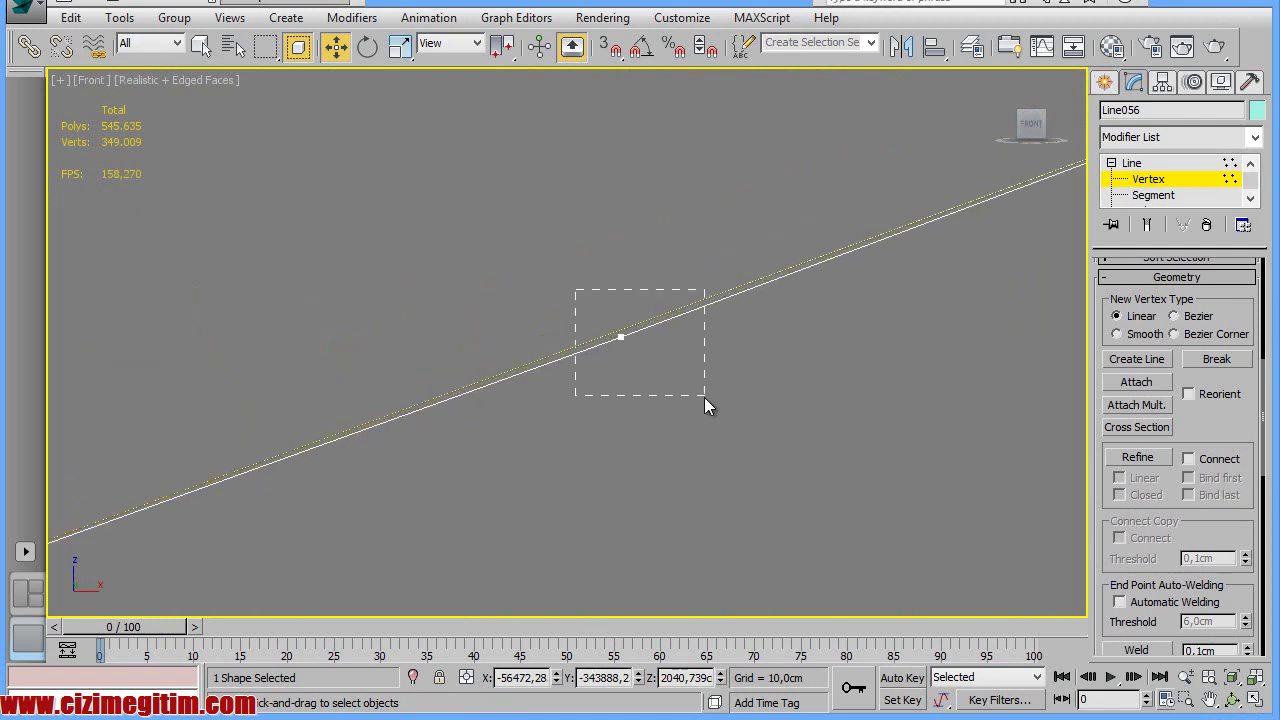
drag(709, 397, 638, 352)
drag(623, 277, 619, 270)
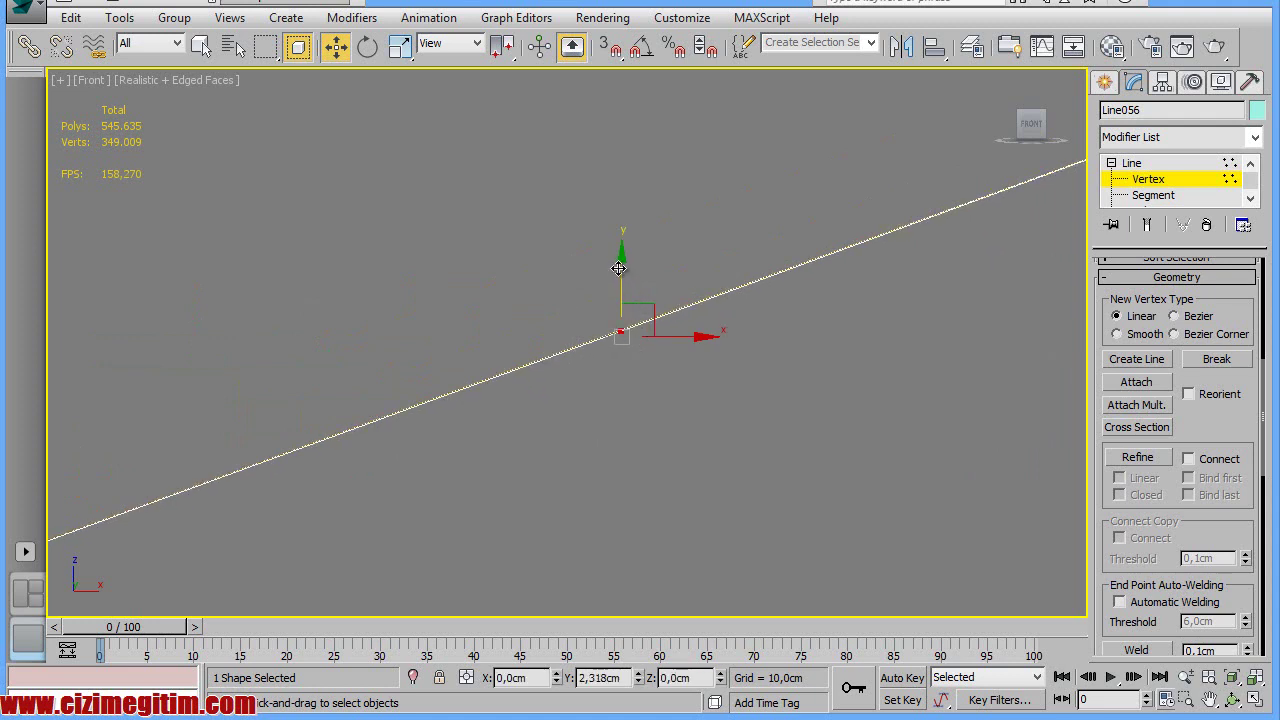
click(1232, 700)
mouse_move(740, 475)
mouse_down()
mouse_move(629, 500)
mouse_move(523, 371)
mouse_move(557, 400)
mouse_move(517, 371)
mouse_move(683, 433)
mouse_up()
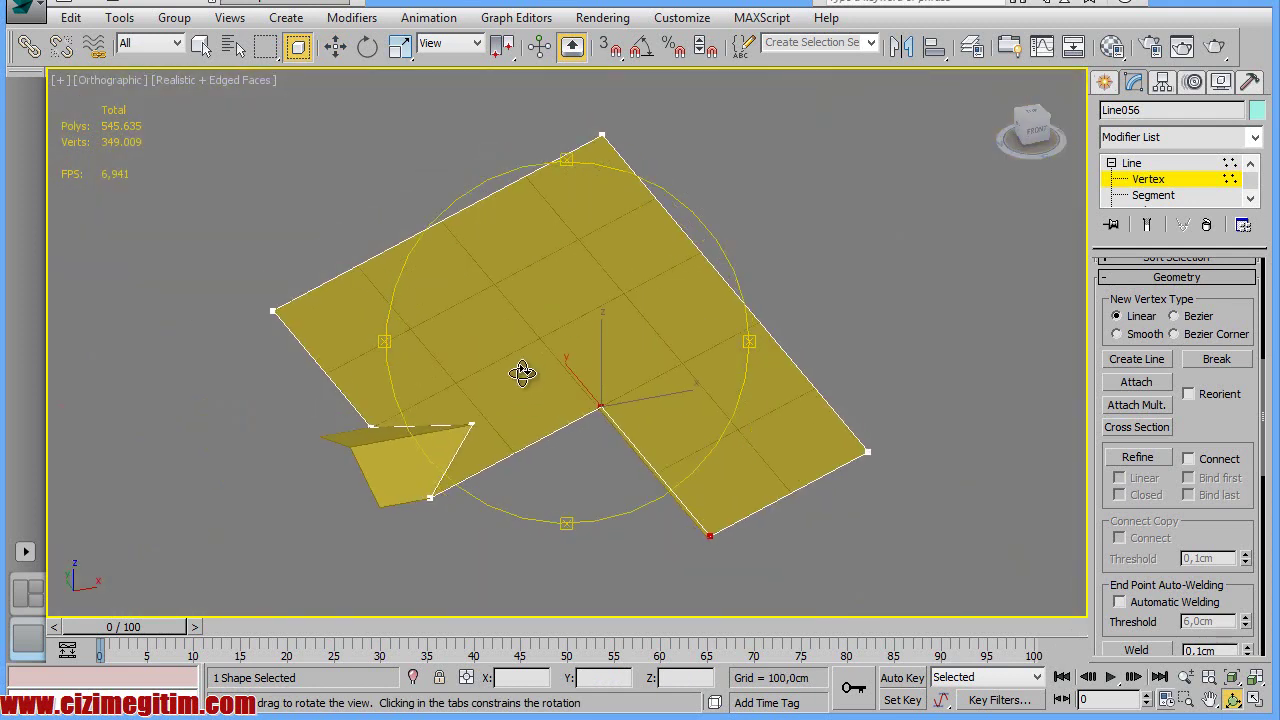
Unhide all hidden objects in the scene from the viewport quad menu
right_click(594, 396)
scroll(662, 420, up, 3)
right_click(624, 269)
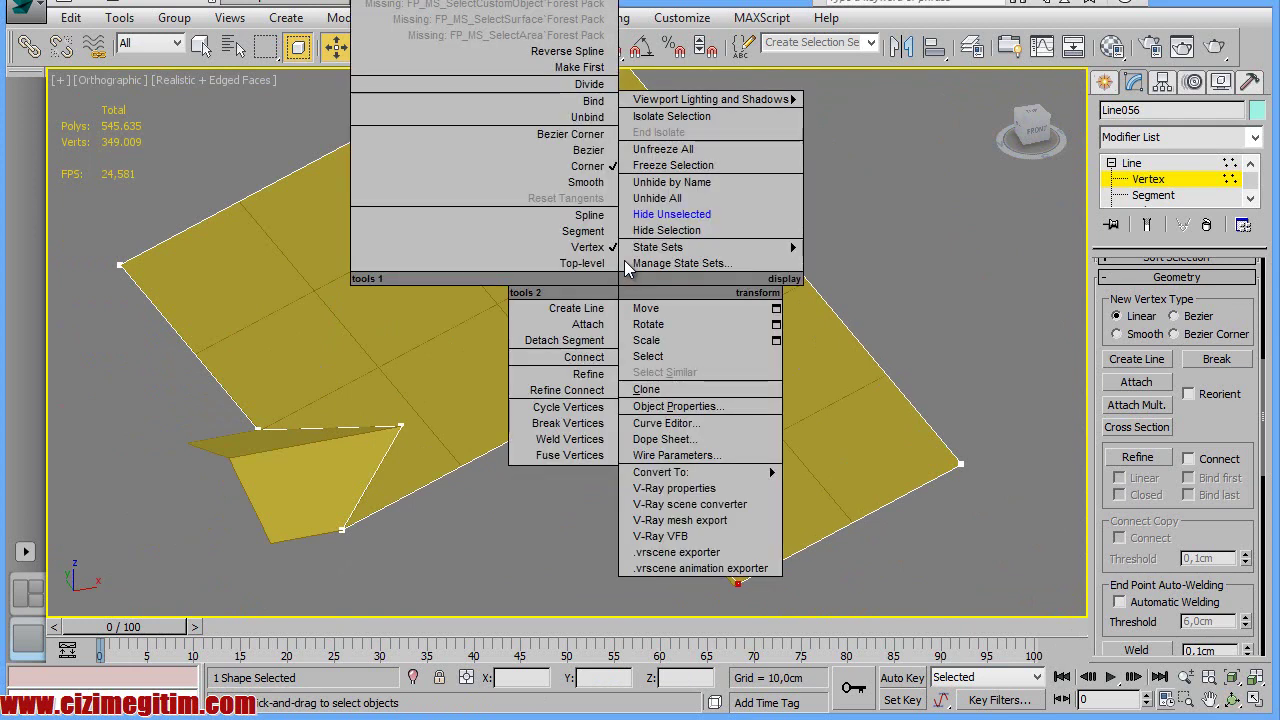
click(657, 198)
Exit Vertex level on Line056 and select the roof tiles object
mouse_move(632, 220)
middle_down()
mouse_move(518, 357)
mouse_move(526, 392)
middle_up()
middle_drag(676, 343, 763, 394)
scroll(770, 387, up, 3)
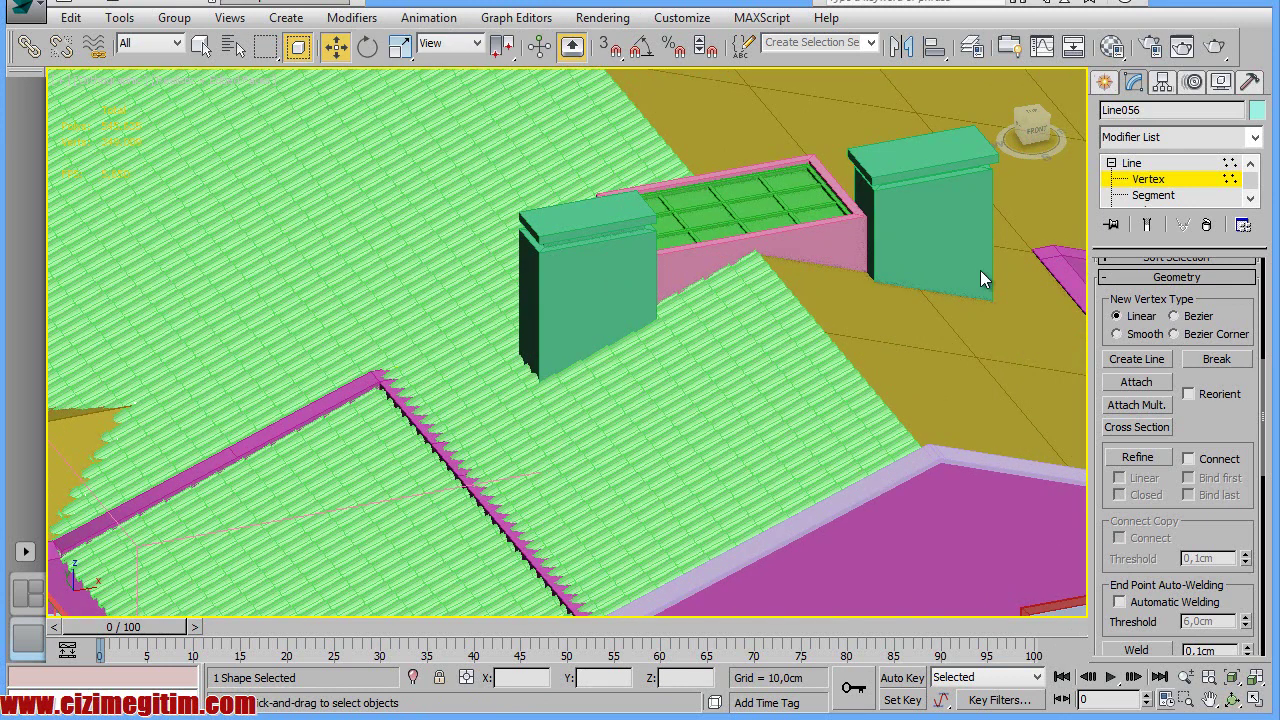
click(1134, 164)
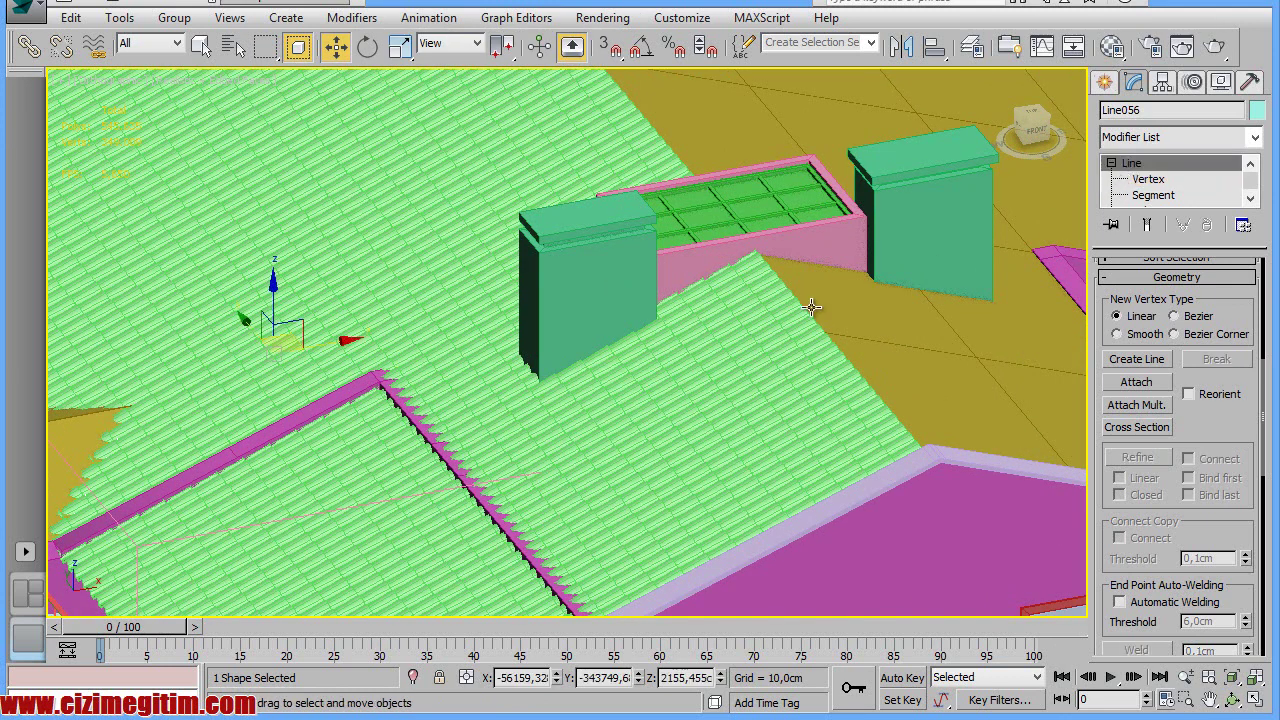
click(682, 411)
Set the ATiles region to Subtract and pick Line056 as the region shape
mouse_move(759, 470)
middle_down()
mouse_move(491, 434)
mouse_move(357, 440)
mouse_move(430, 350)
middle_up()
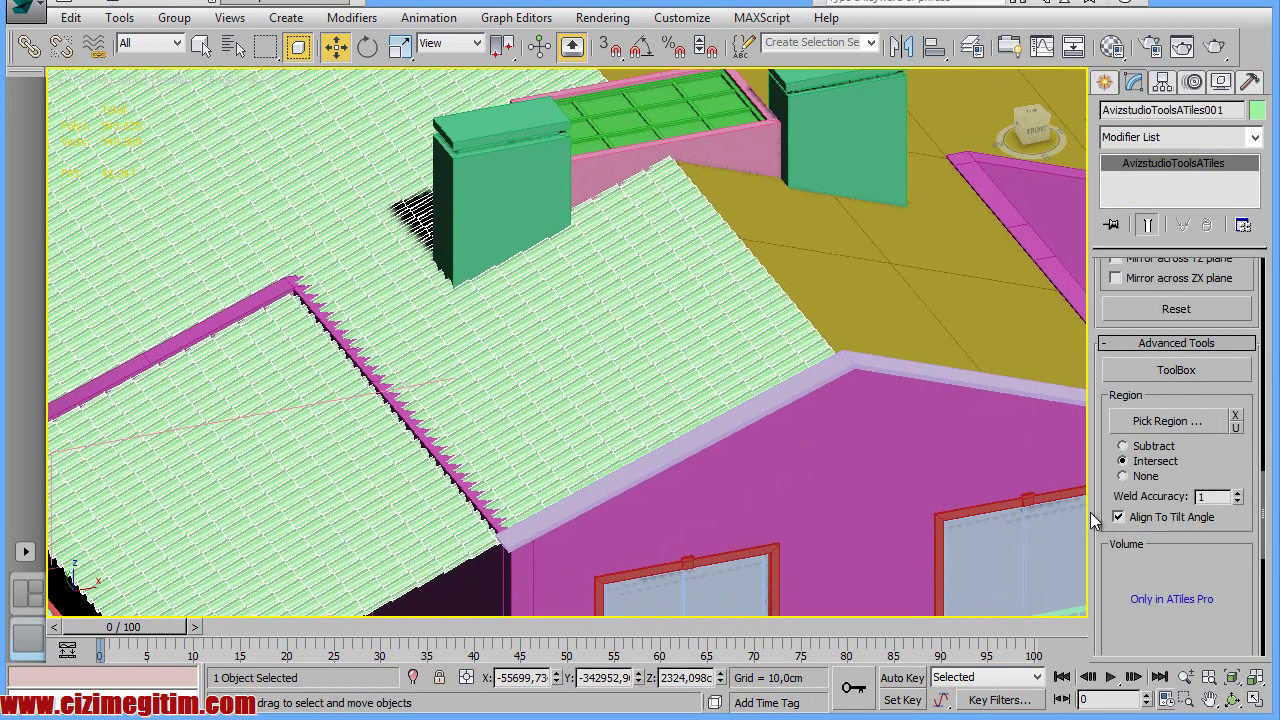
drag(1211, 451, 1218, 540)
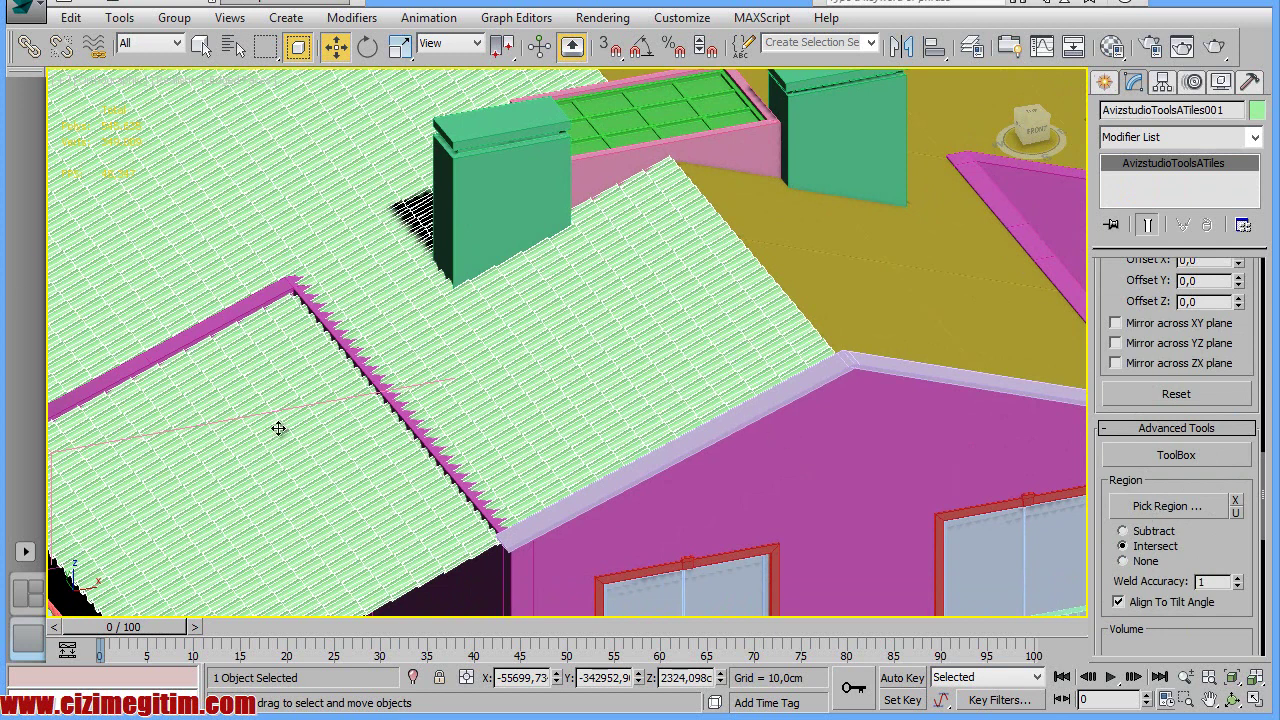
middle_drag(287, 436, 525, 416)
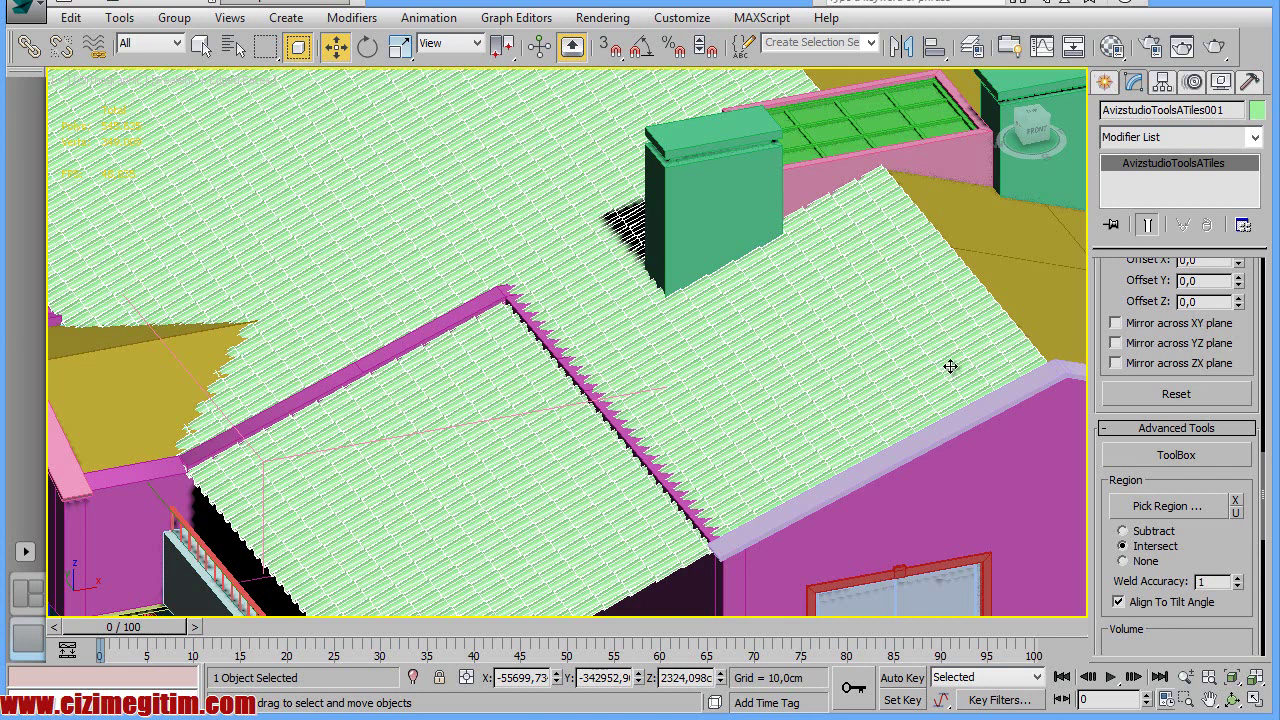
scroll(456, 367, down, 5)
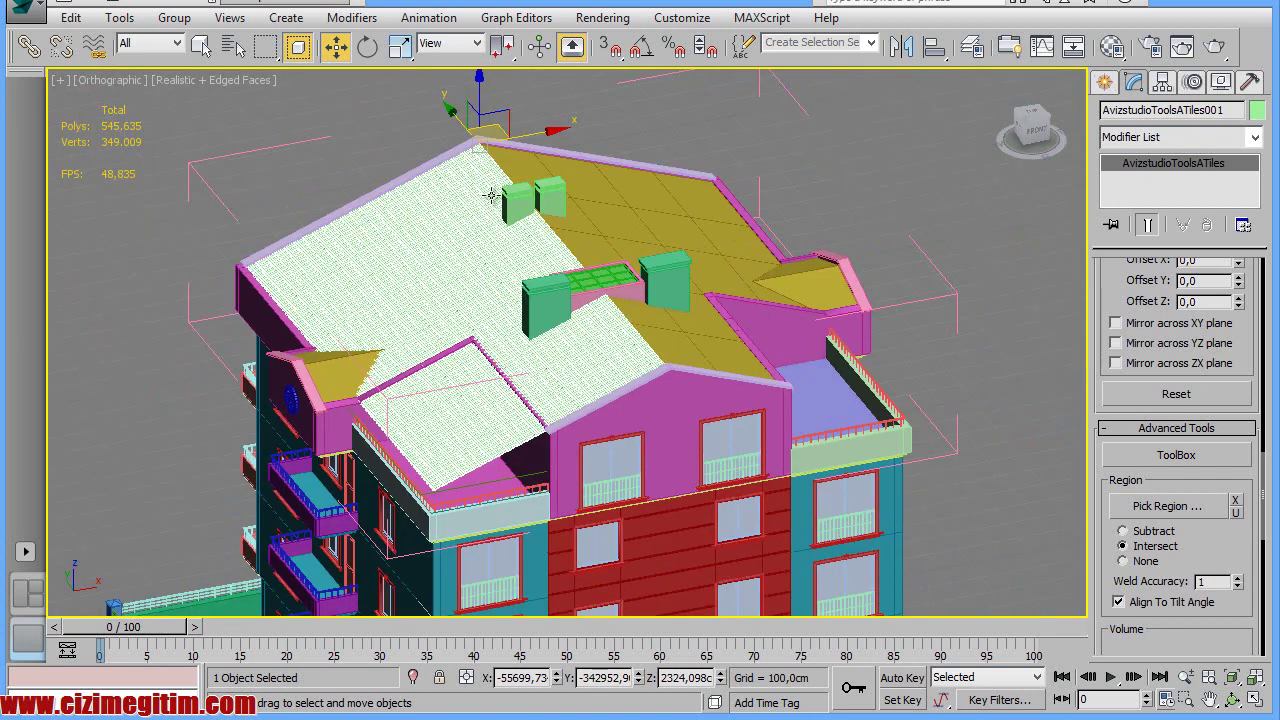
middle_drag(518, 361, 509, 394)
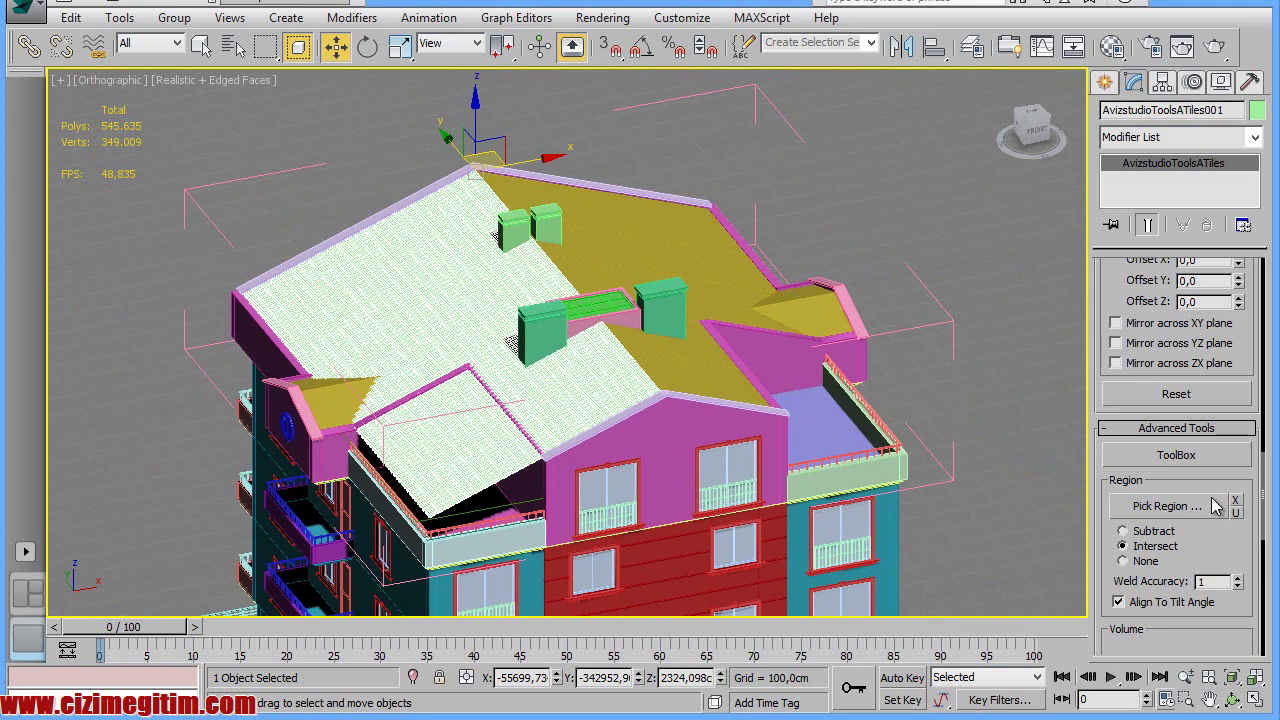
click(1155, 533)
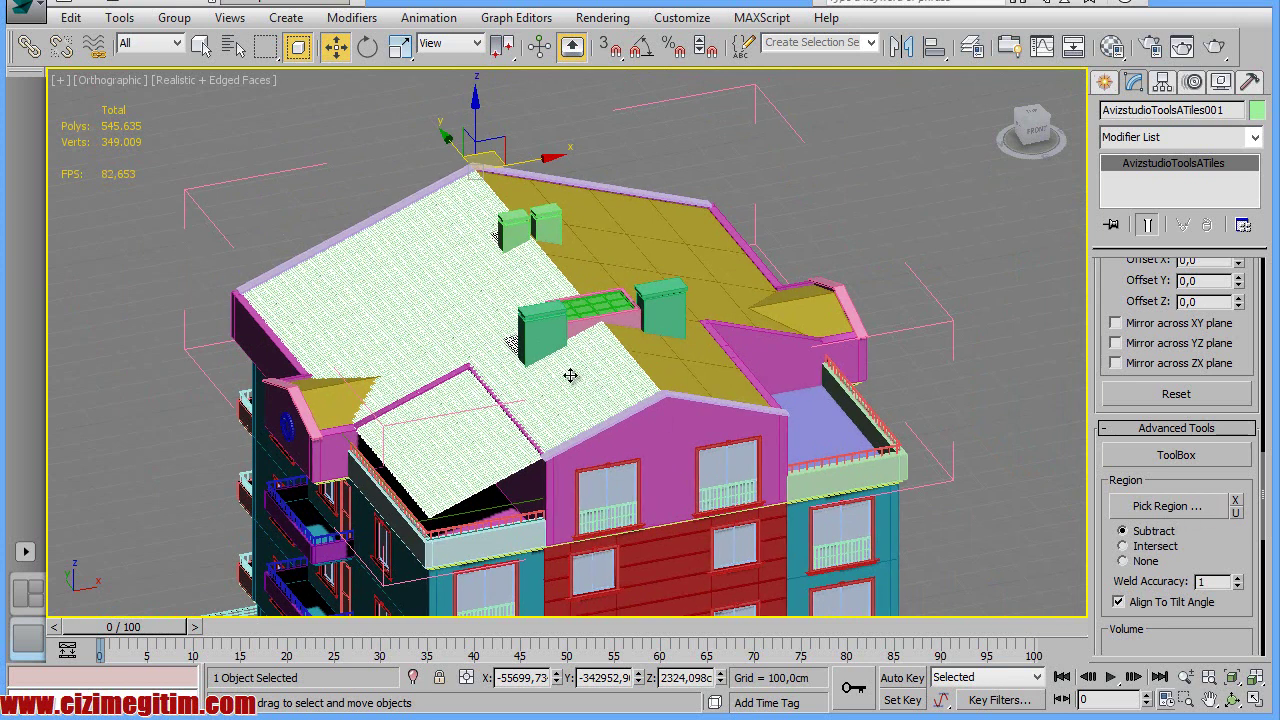
scroll(471, 400, up, 2)
scroll(503, 400, up, 2)
scroll(503, 400, up, 2)
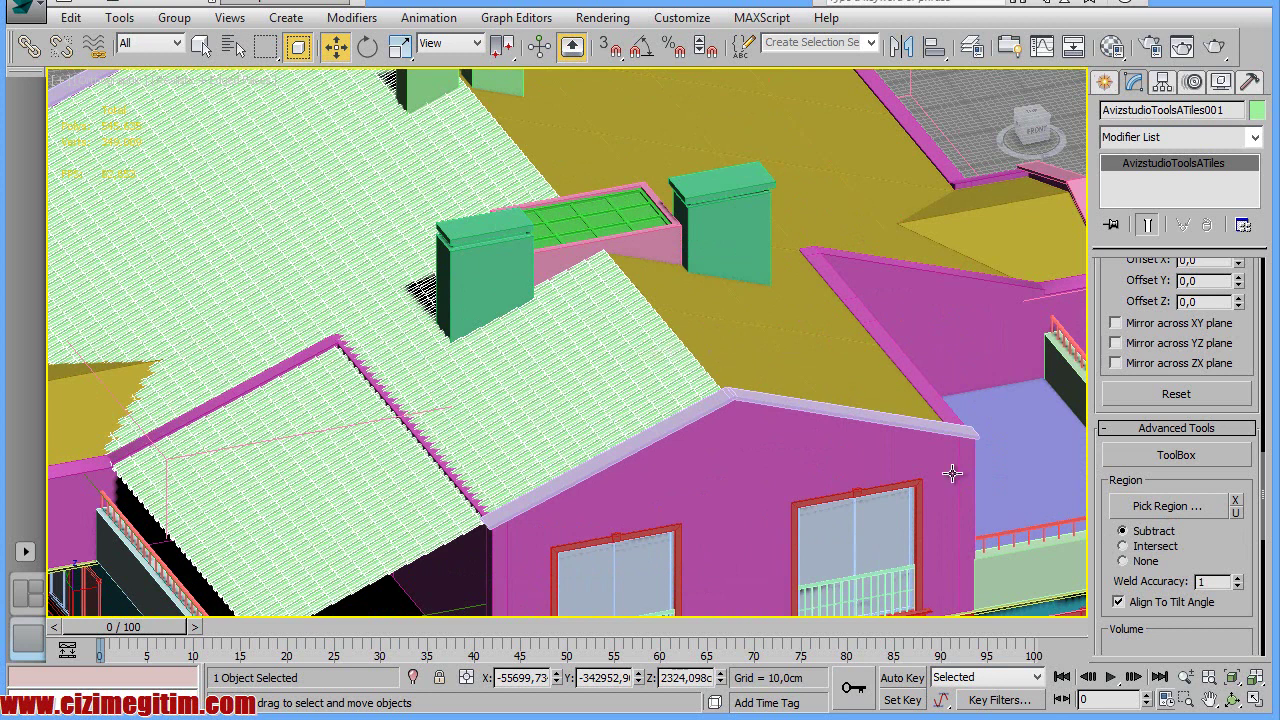
click(1210, 510)
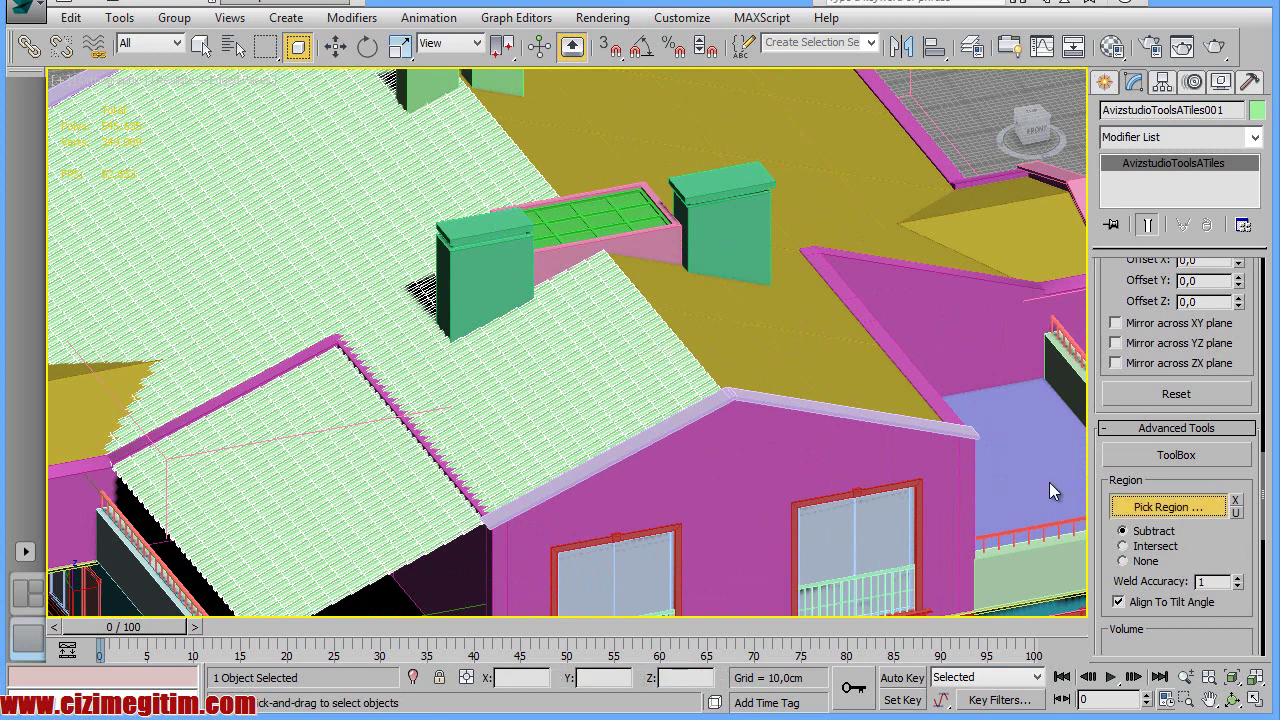
click(690, 354)
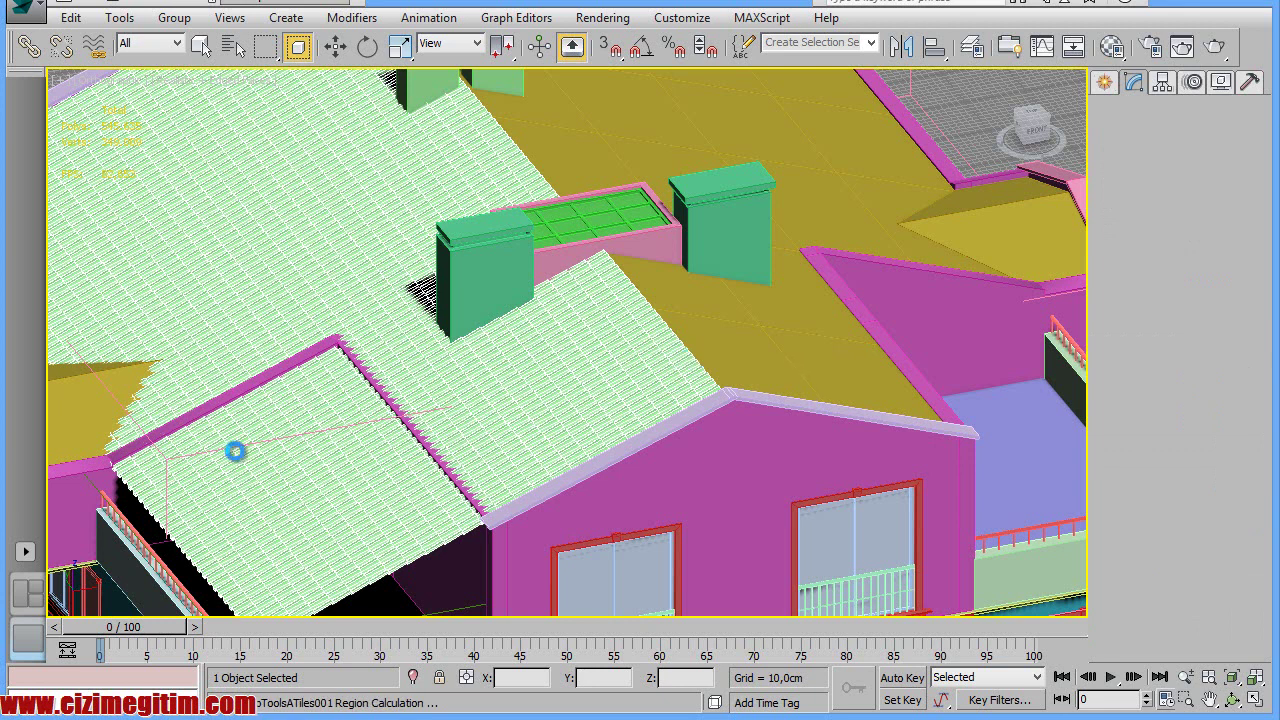
middle_drag(252, 479, 469, 411)
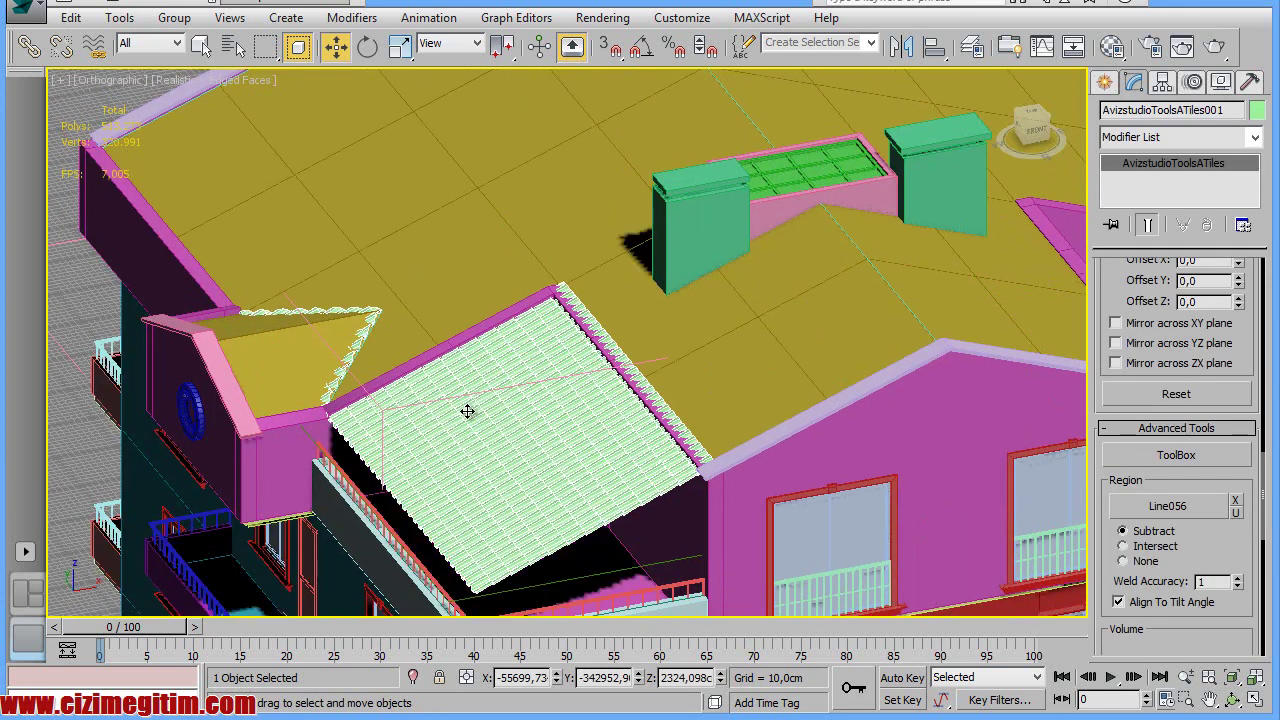
Switch the region mode to Intersect so tiles stay inside Line056's outline
key(Down)
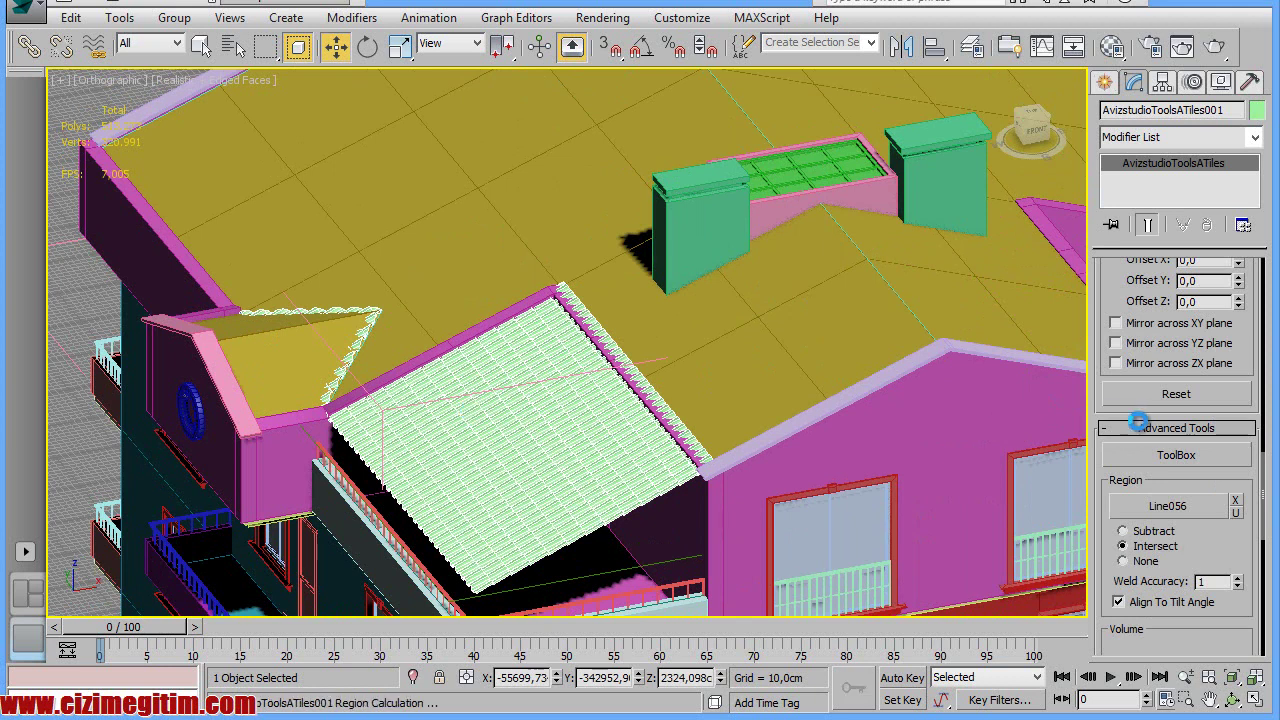
middle_drag(776, 389, 740, 444)
scroll(740, 444, up, 1)
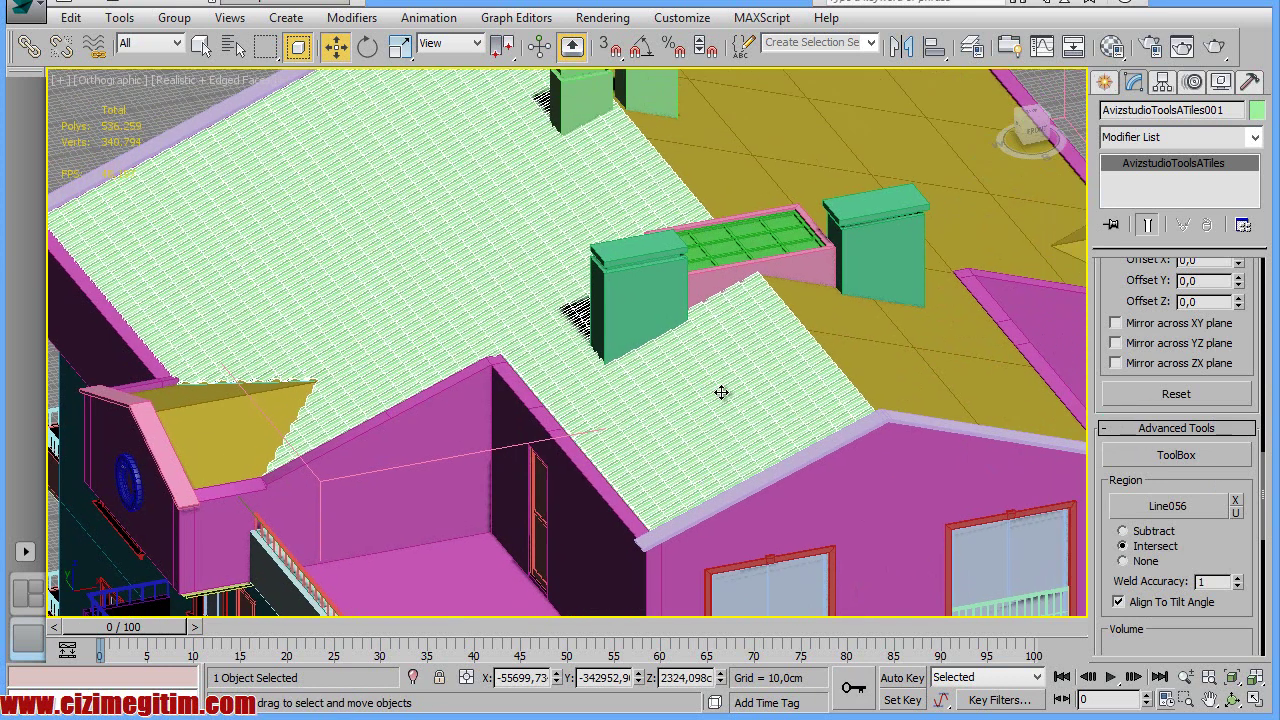
scroll(743, 386, up, 2)
scroll(571, 423, down, 3)
middle_drag(571, 423, 529, 399)
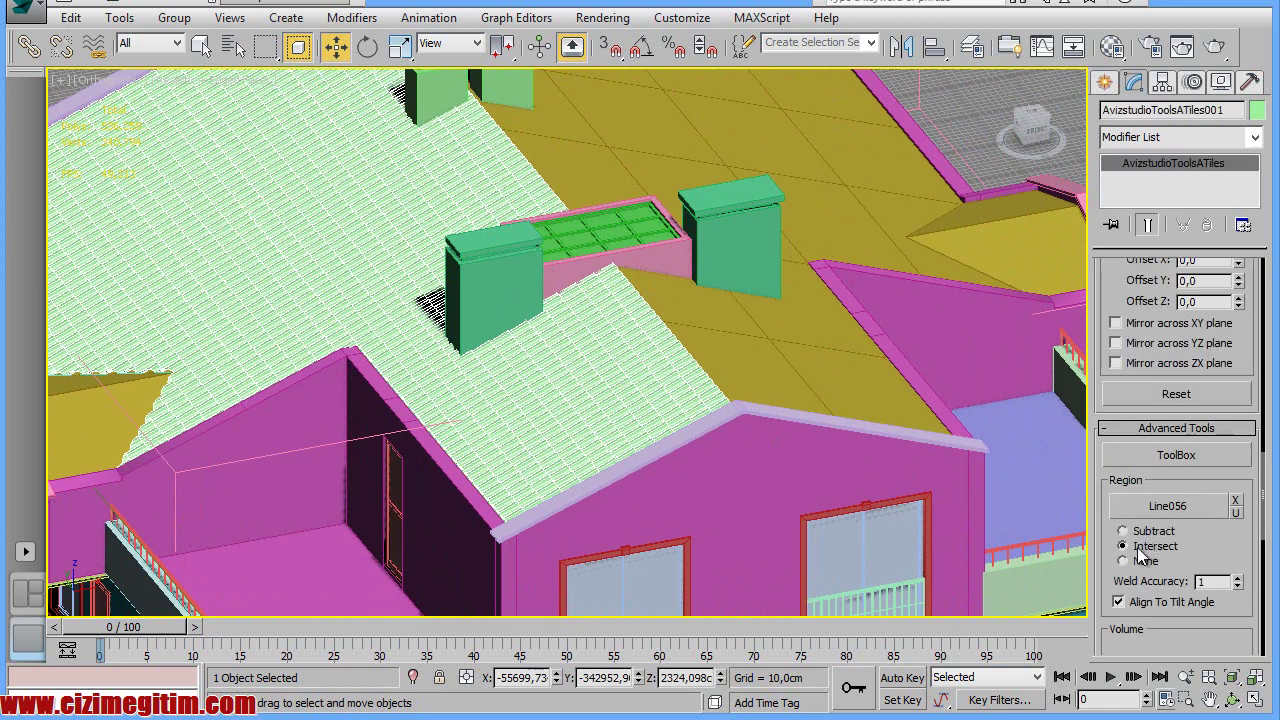
scroll(351, 373, up, 5)
scroll(357, 351, down, 5)
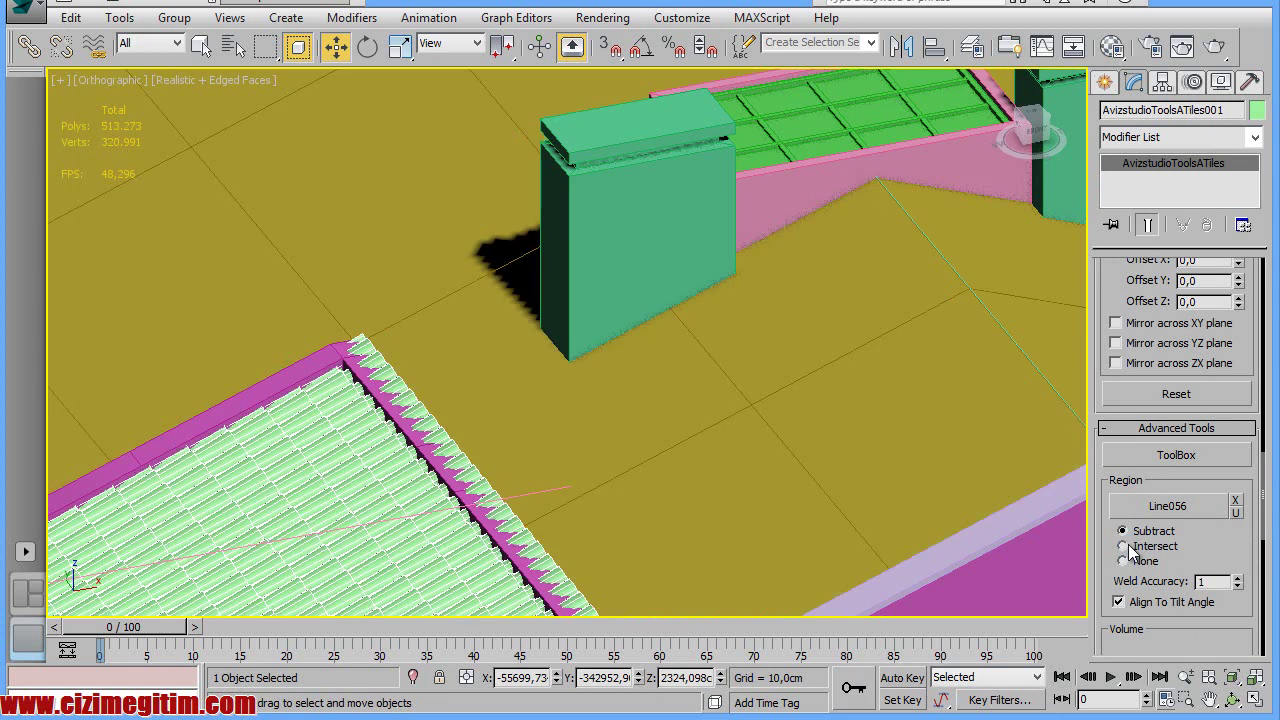
click(1124, 547)
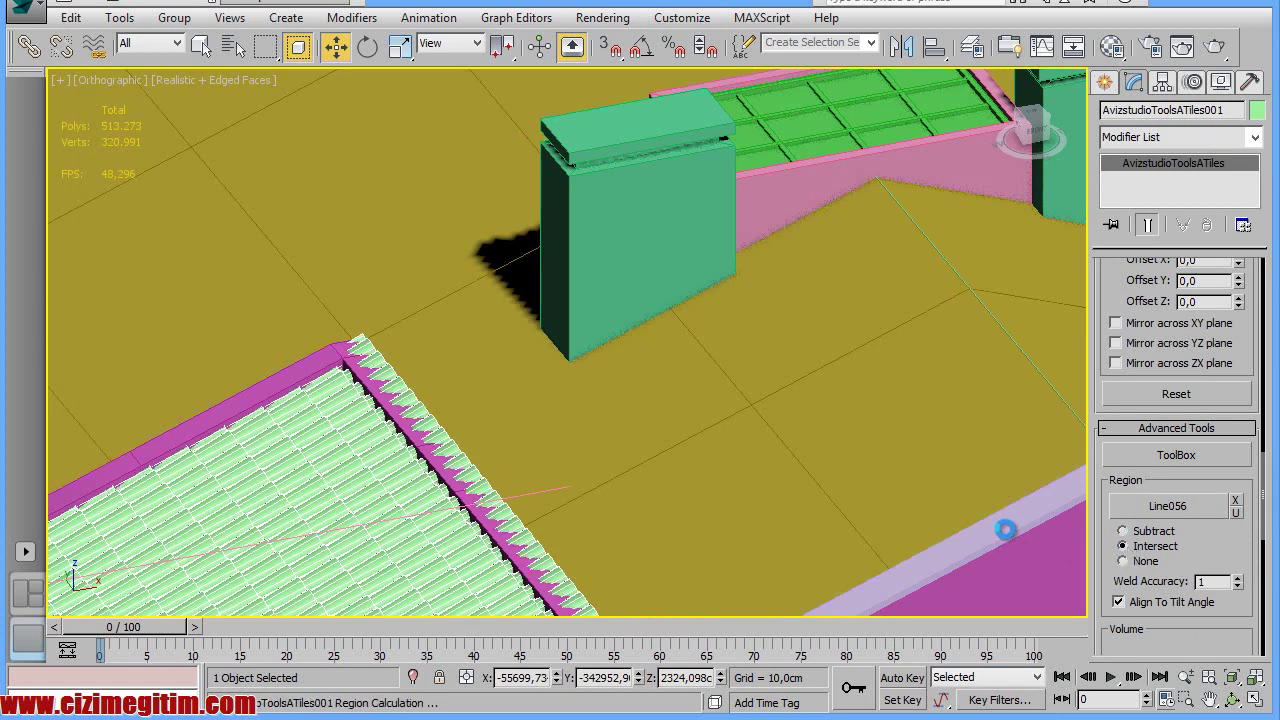
scroll(400, 366, down, 5)
scroll(445, 402, down, 3)
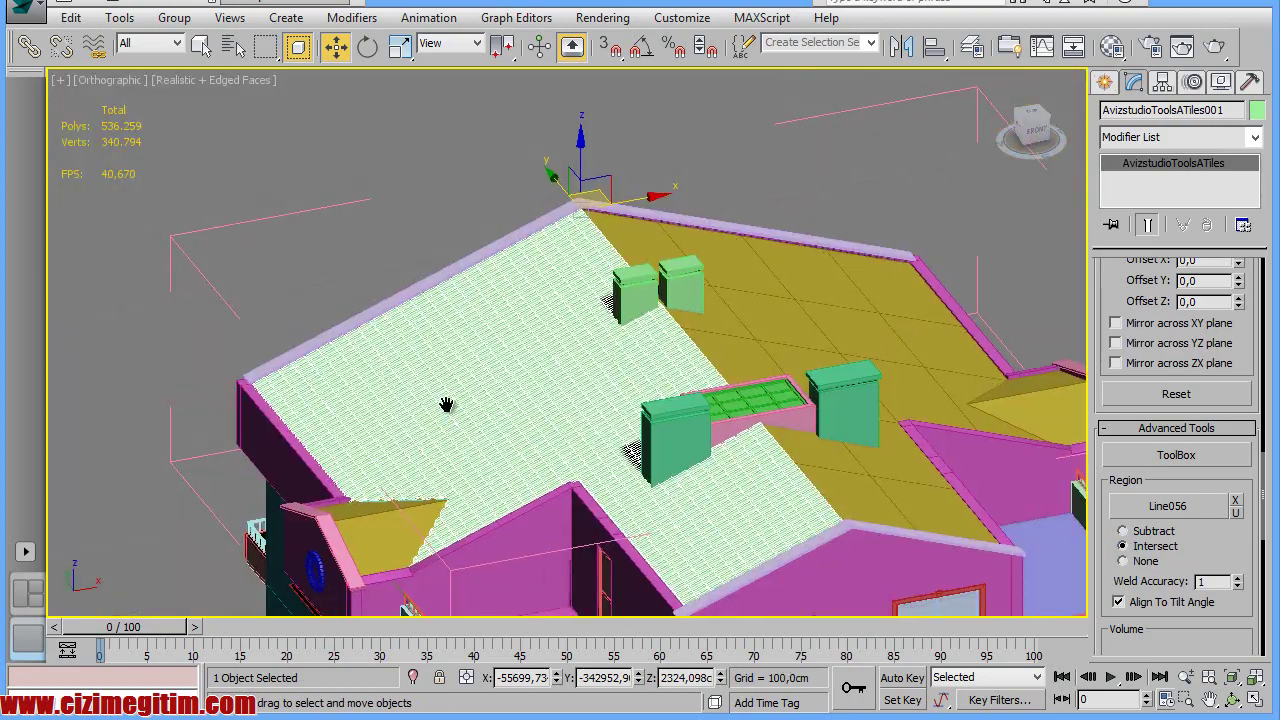
scroll(445, 402, up, 5)
scroll(457, 437, down, 5)
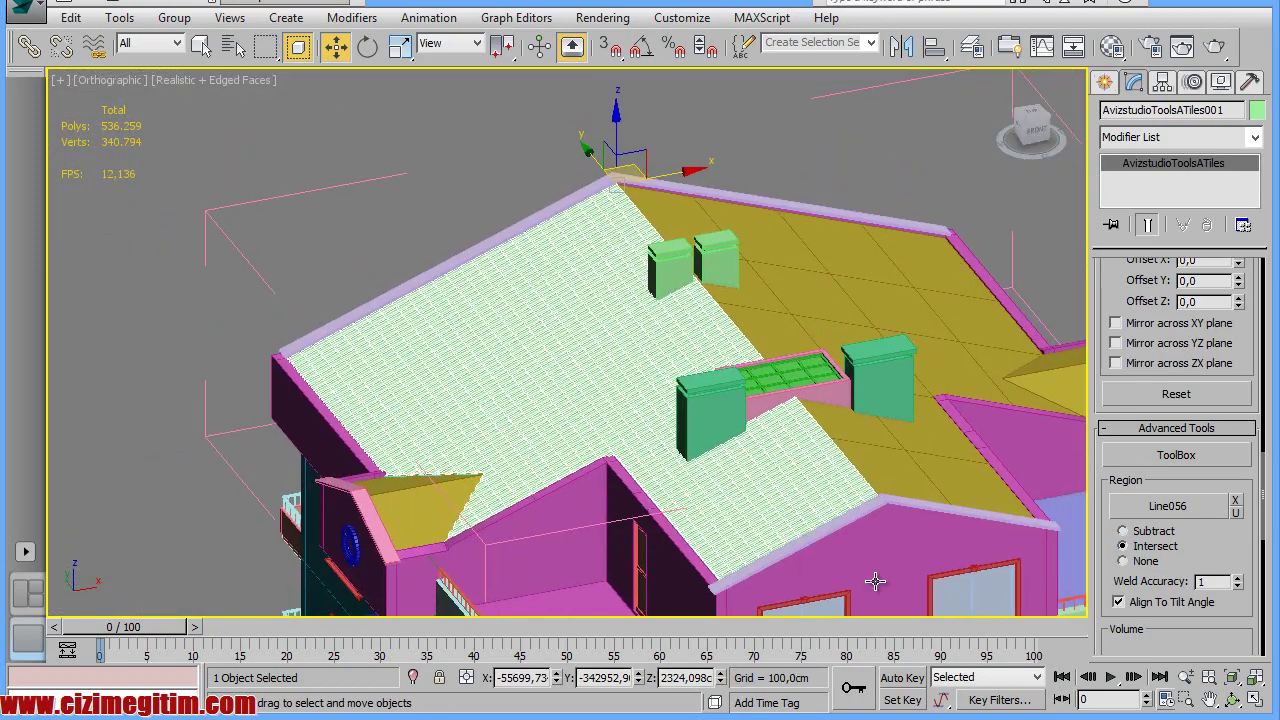
scroll(561, 427, down, 3)
scroll(554, 349, up, 6)
Hide everything except the roof helper, then undo that hide twice
click(488, 374)
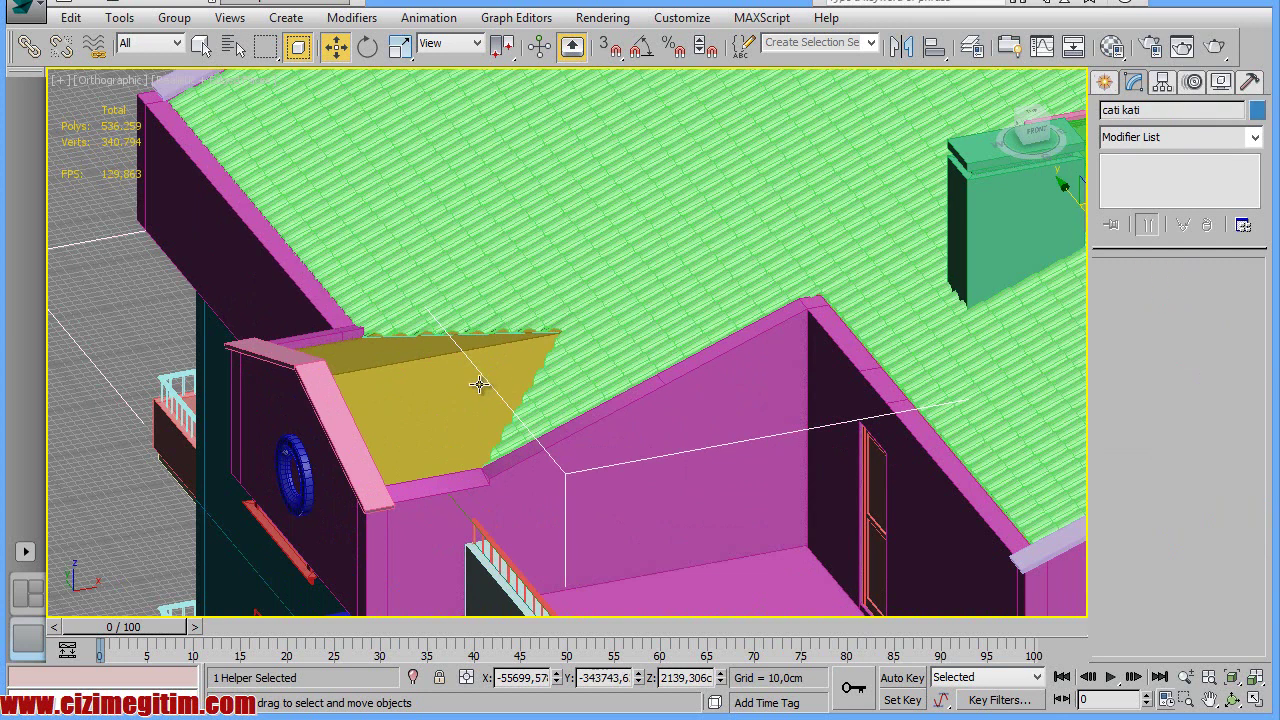
right_click(421, 381)
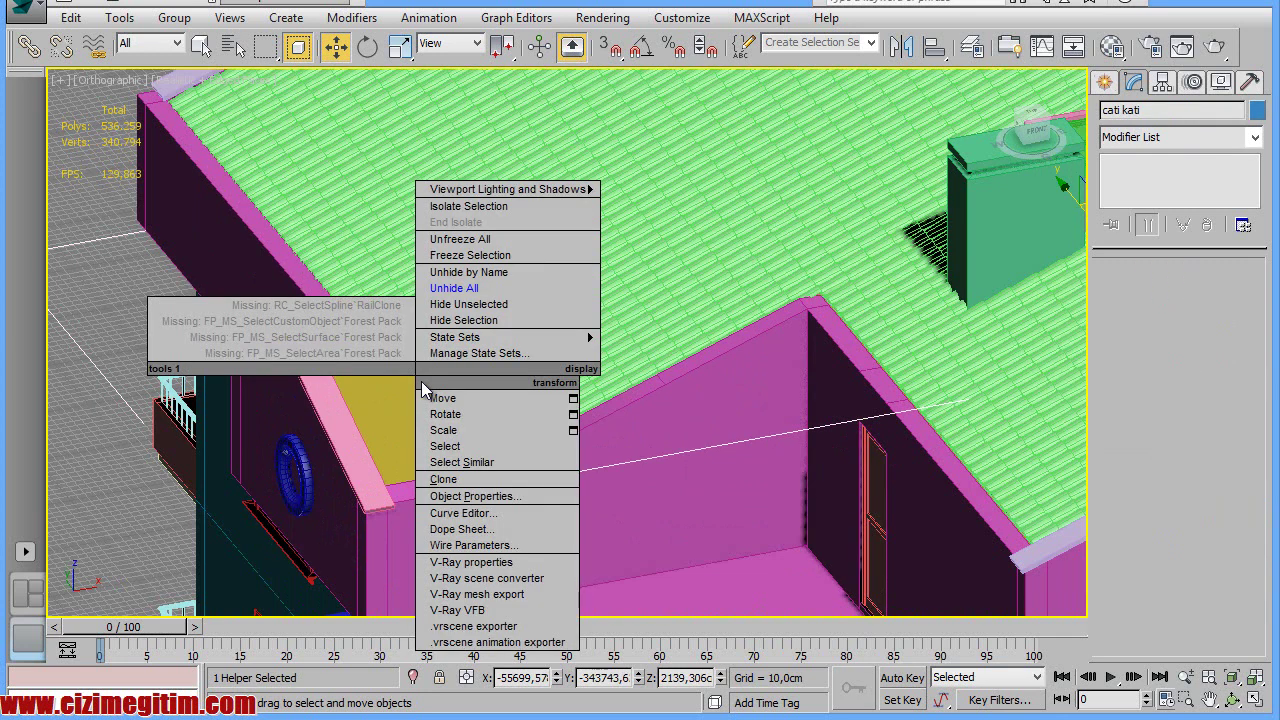
click(493, 306)
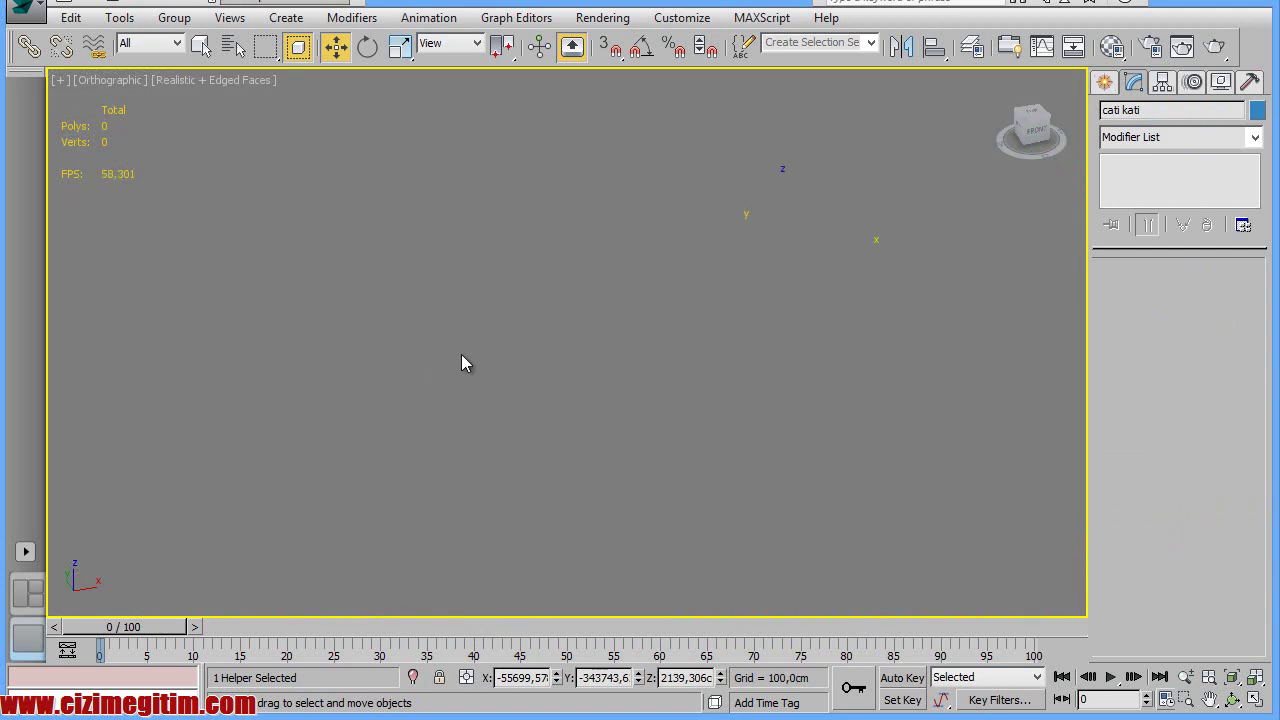
click(463, 183)
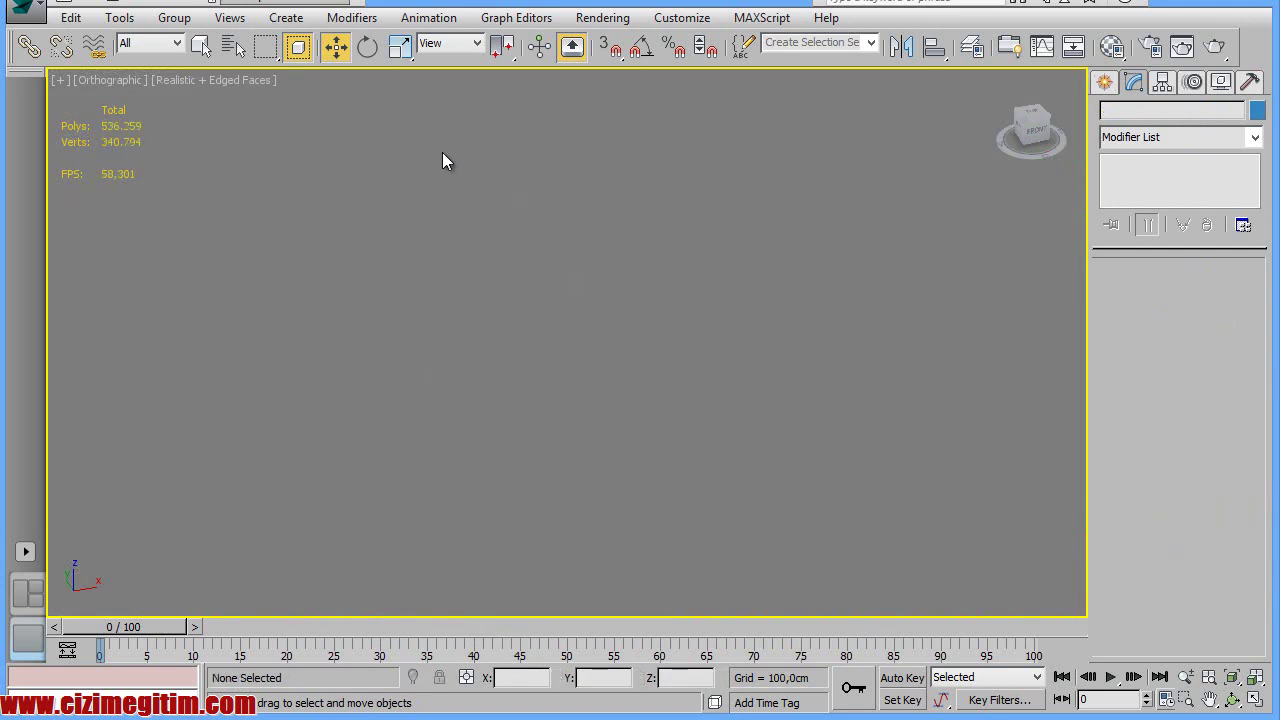
key(ctrl+z)
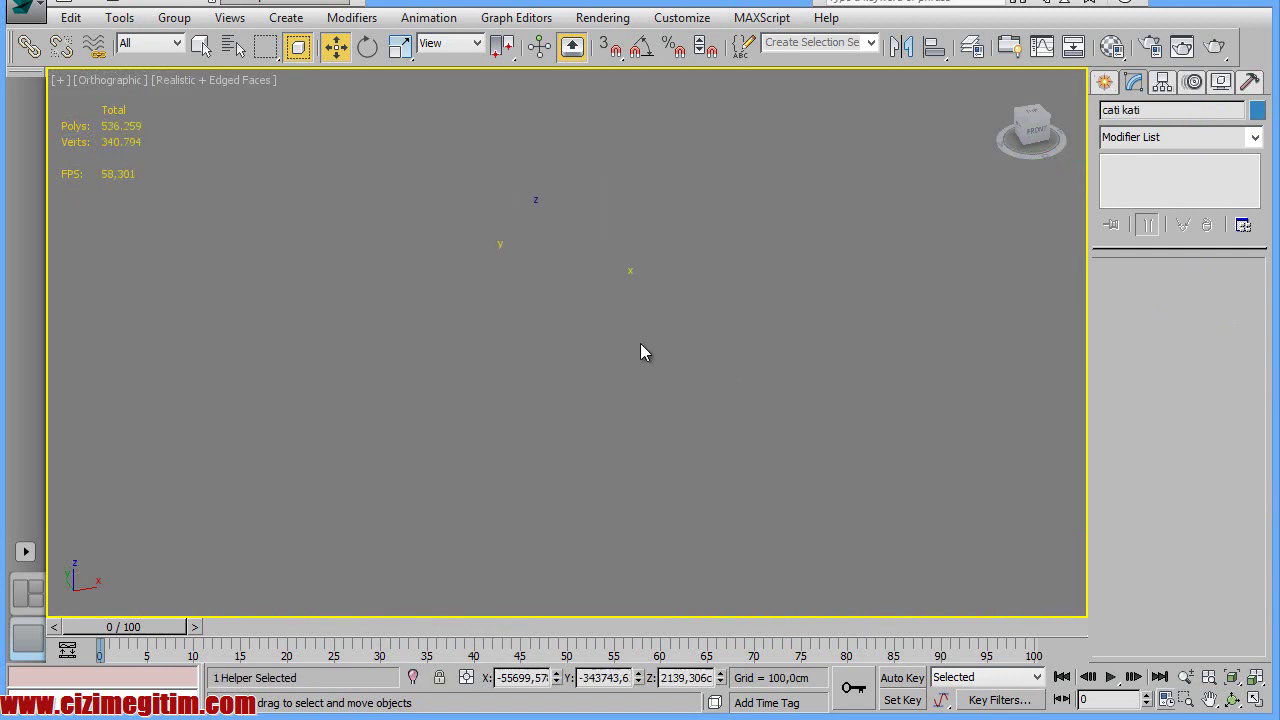
key(ctrl+z)
scroll(249, 381, up, 10)
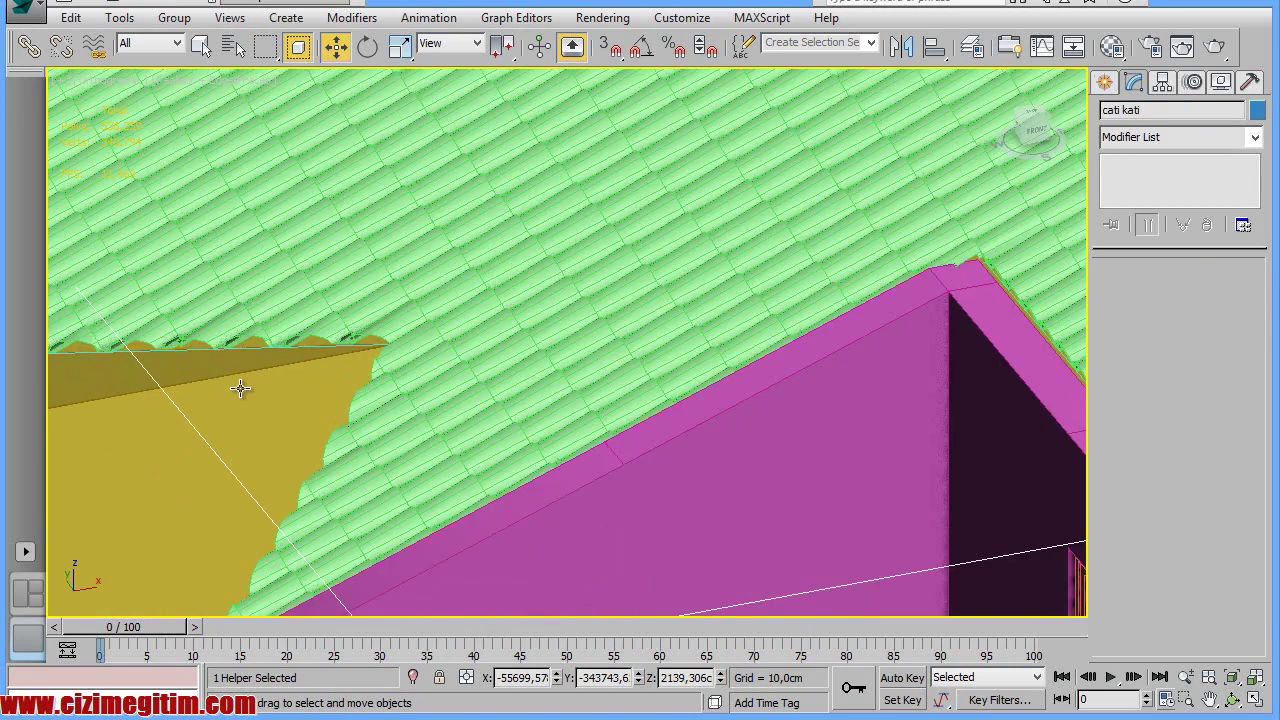
Select Plane001, apply Hide Unselected, and orbit to view the isolated gable plane
click(249, 381)
mouse_move(243, 397)
alt+middle_down()
mouse_move(626, 294)
mouse_move(362, 412)
alt+middle_up()
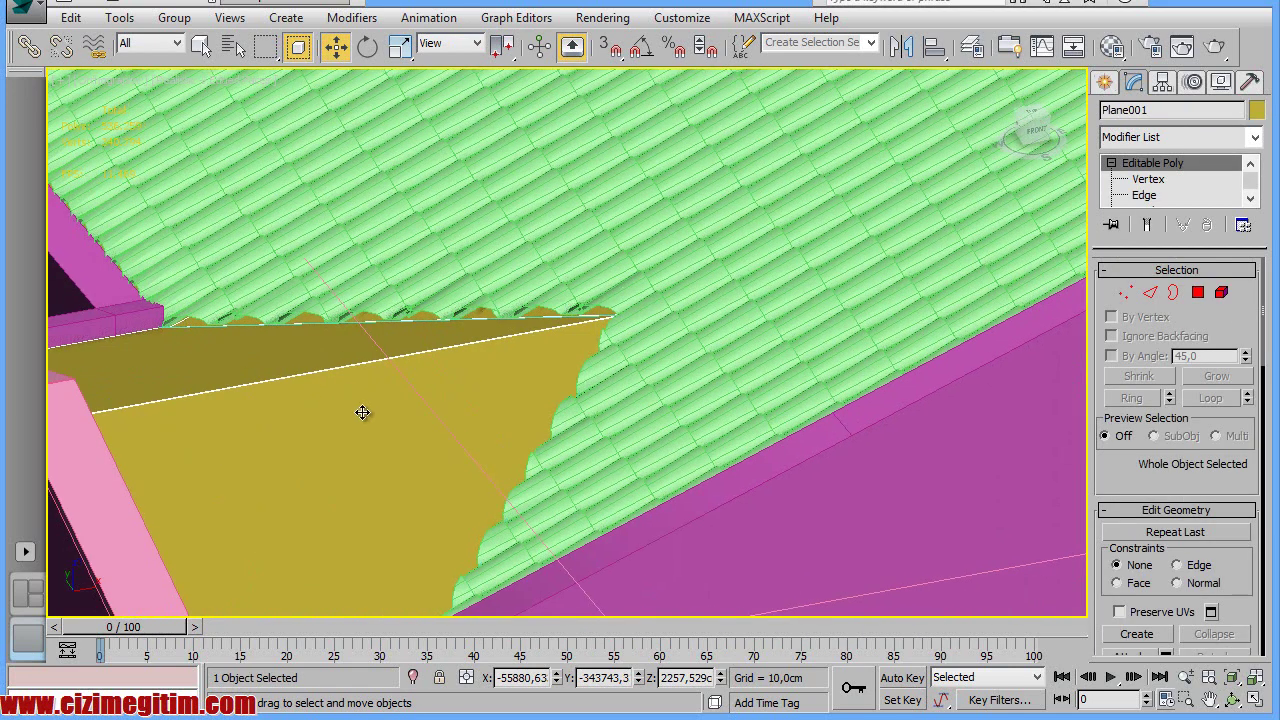
right_click(390, 398)
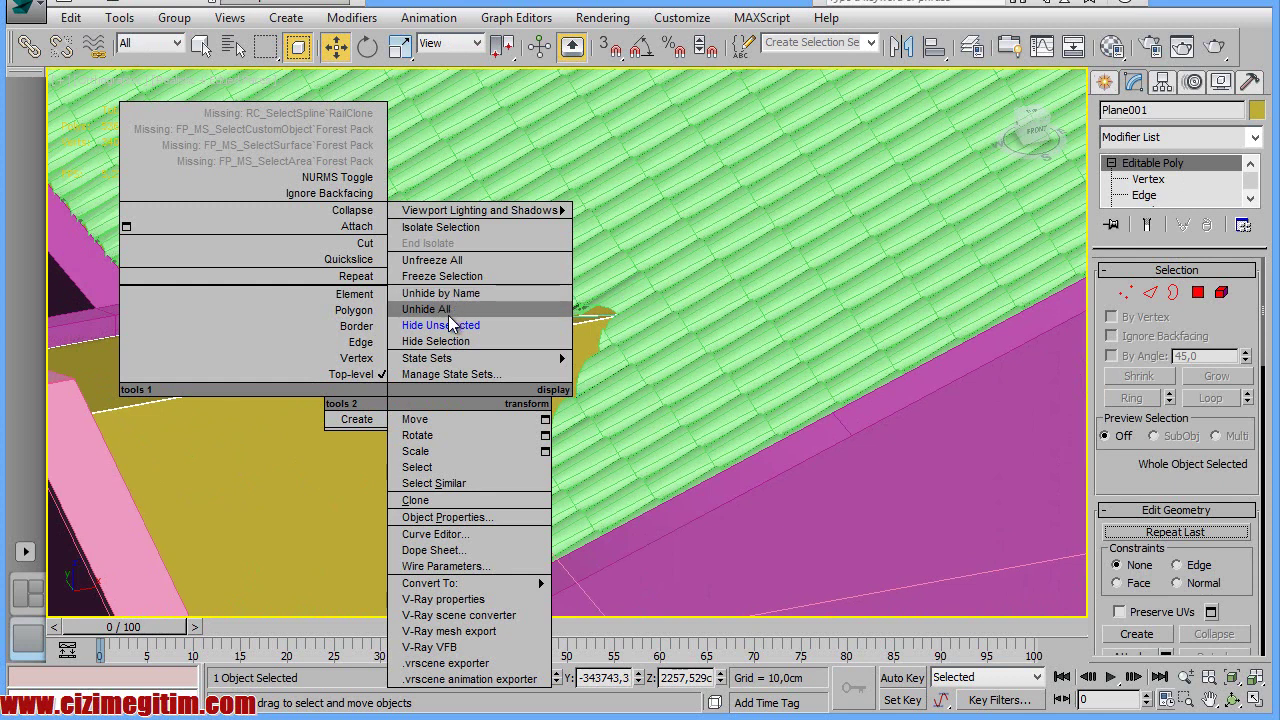
click(443, 325)
mouse_move(443, 323)
alt+middle_down()
mouse_move(646, 423)
mouse_move(362, 516)
mouse_move(399, 468)
alt+middle_up()
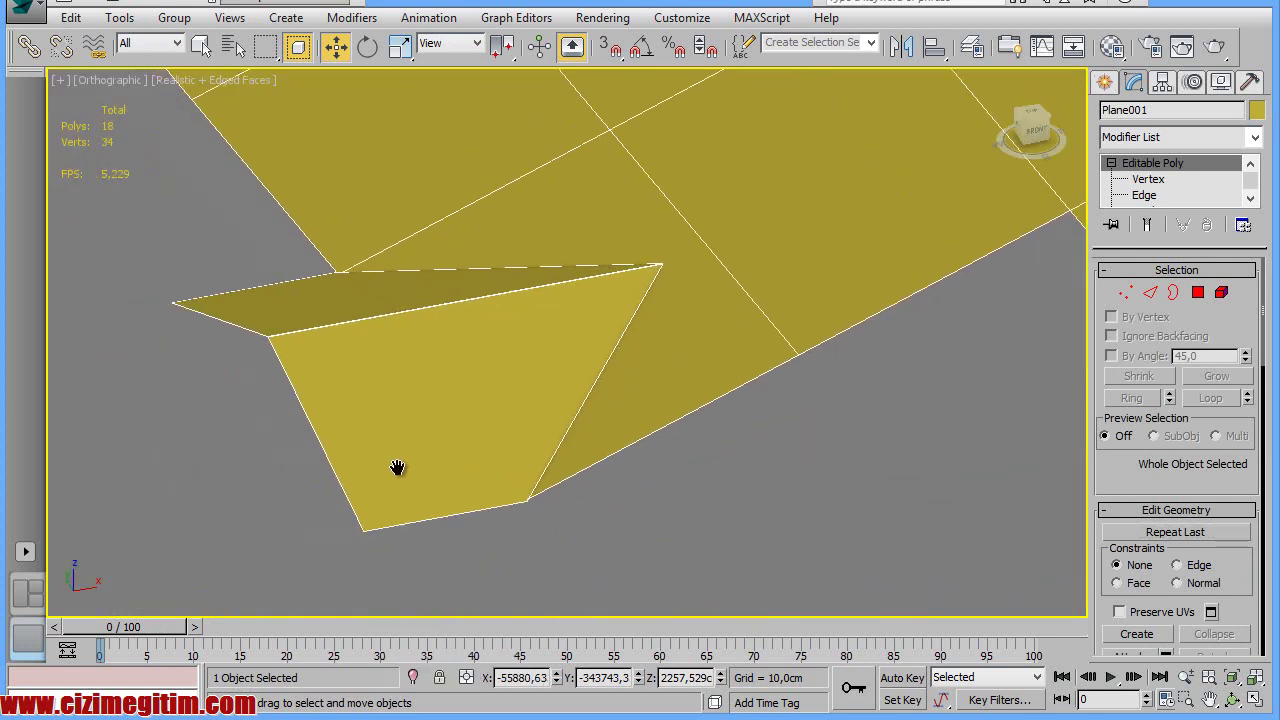
Start a new ATiles object under Create > Geometry > Avizstudio Tools
click(1102, 82)
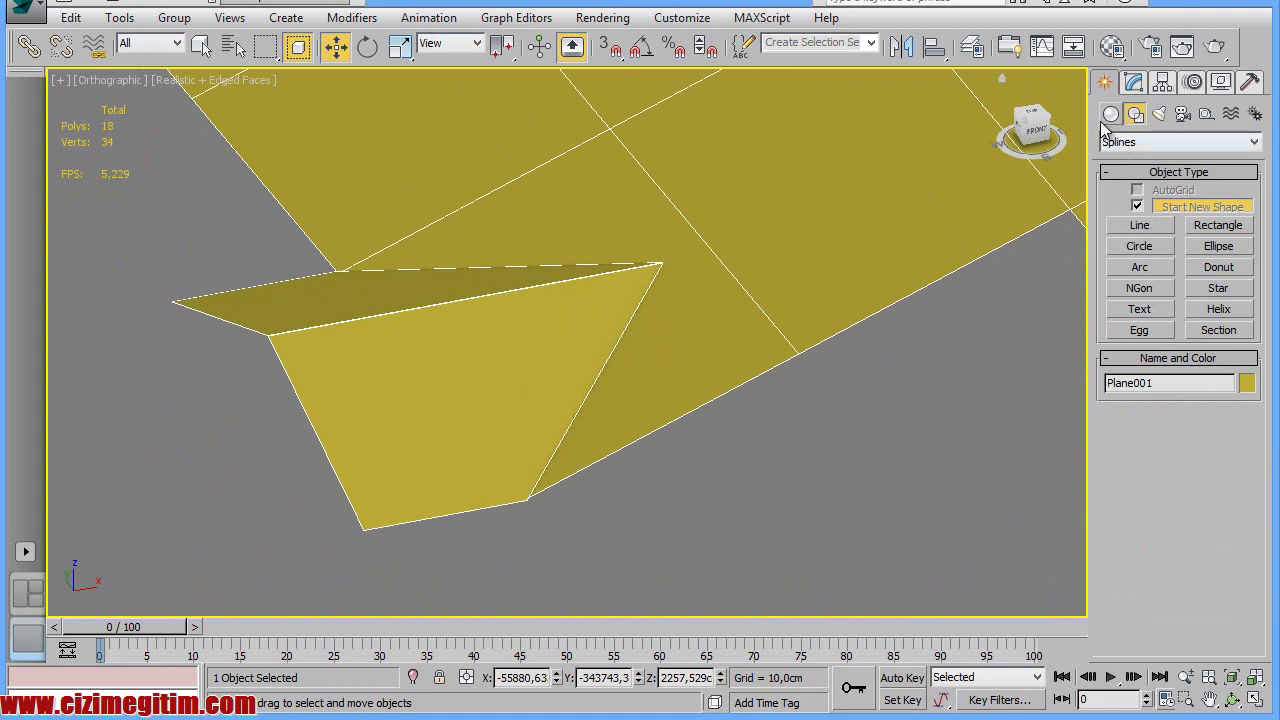
click(1106, 125)
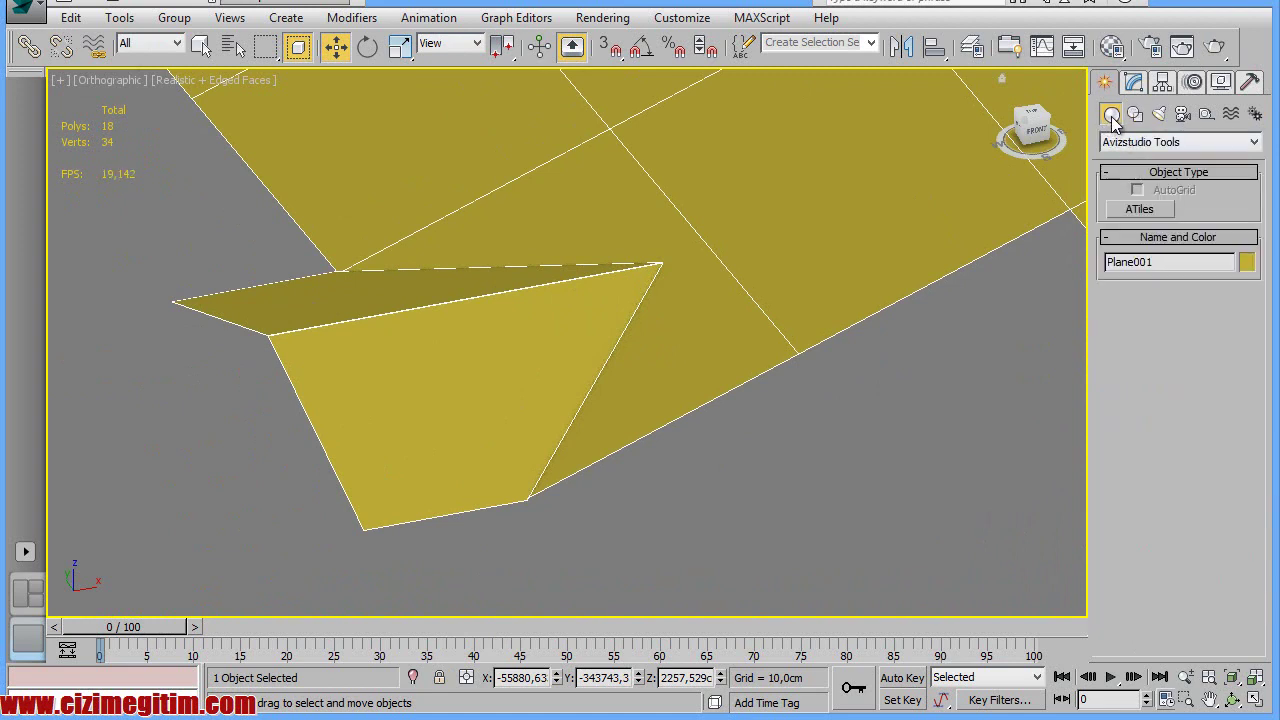
click(1136, 142)
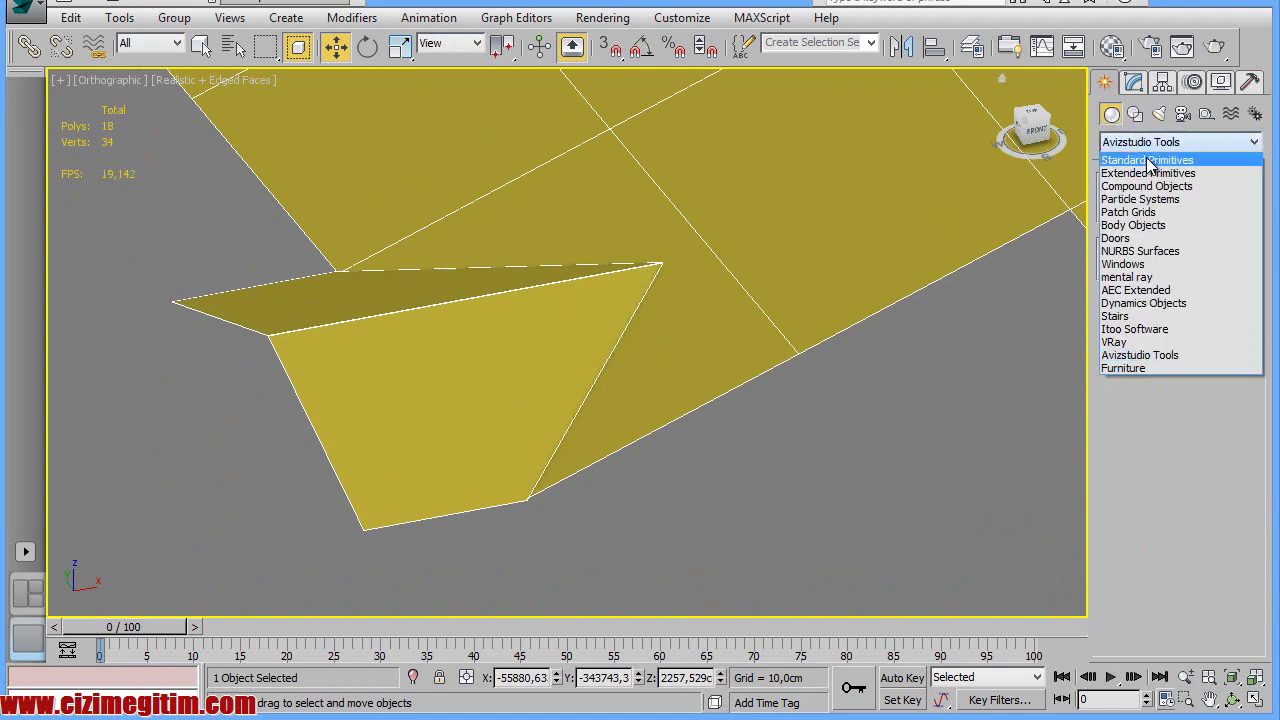
click(1140, 355)
click(1142, 208)
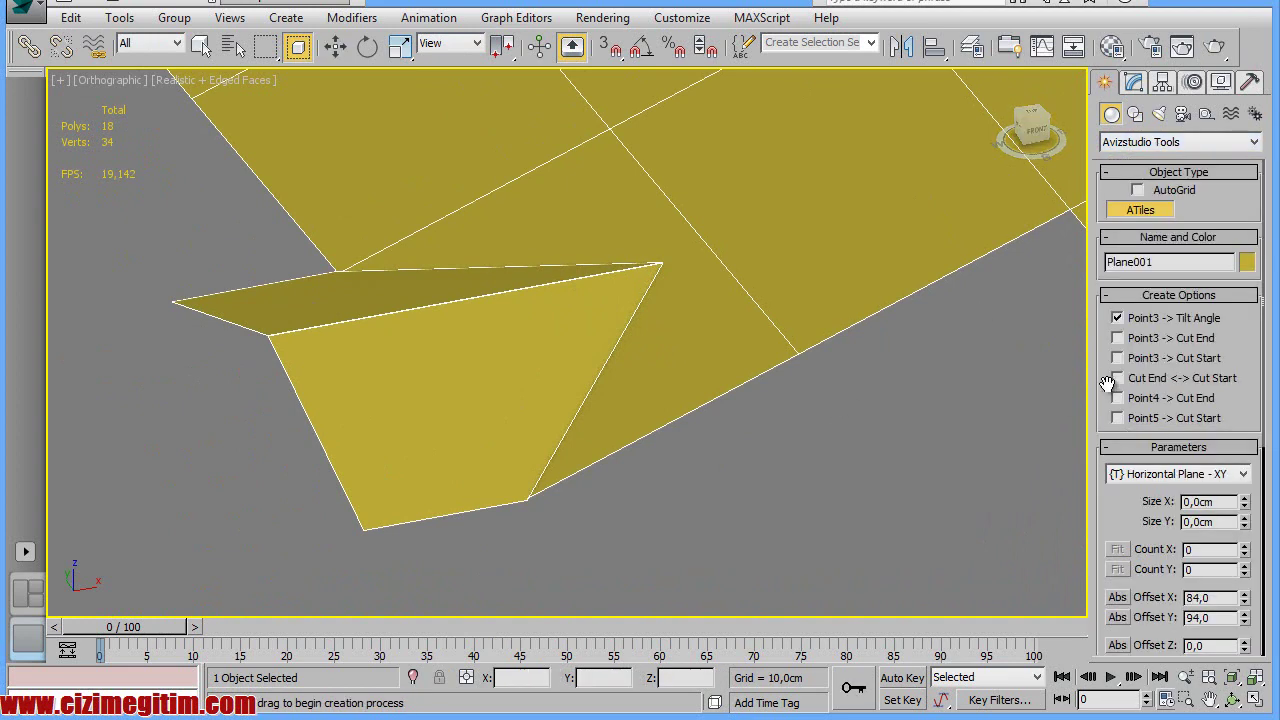
scroll(1113, 390, down, 2)
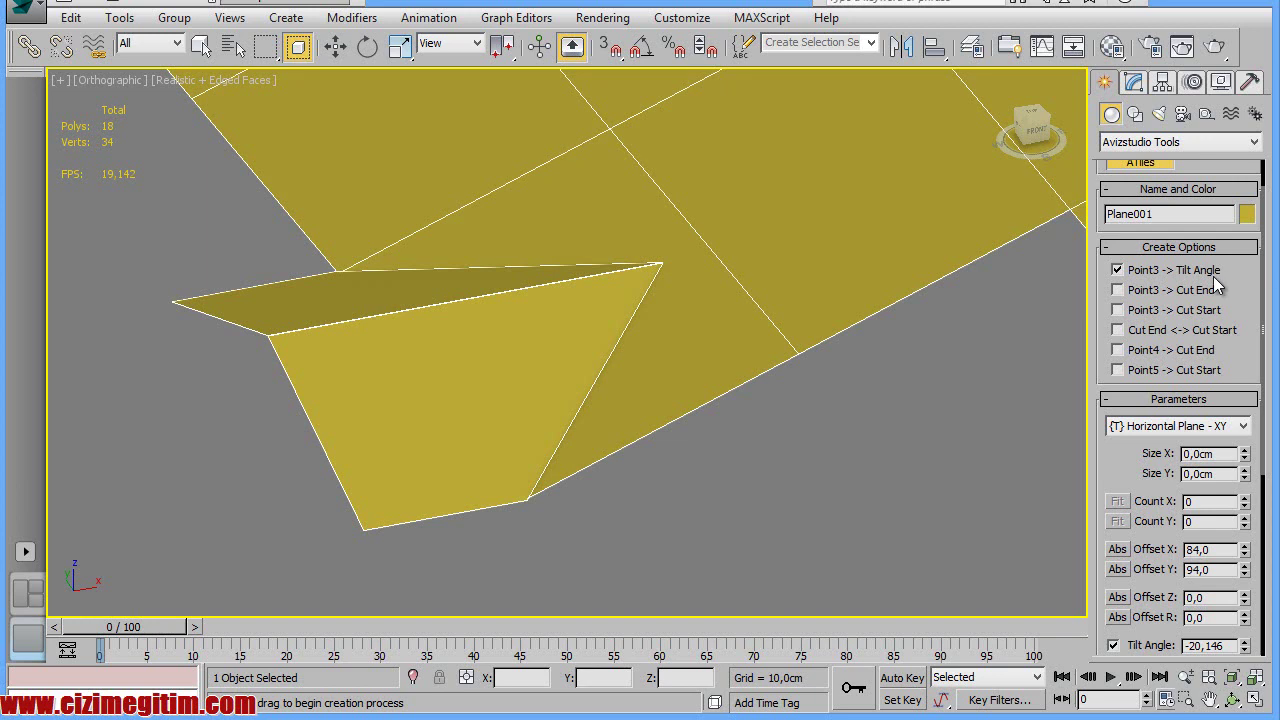
scroll(1148, 470, down, 1)
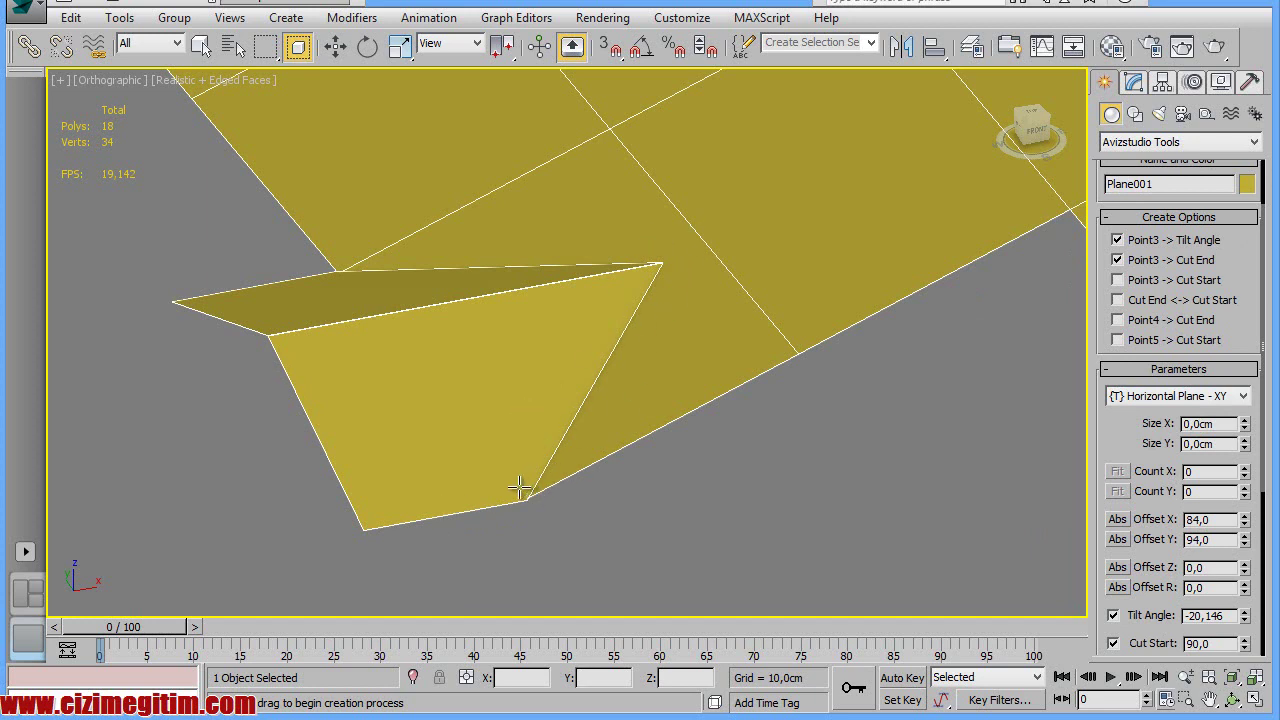
With 3D snap on, click three Plane001 vertices to lay out the triangular gable tiles
key(s)
drag(359, 526, 530, 507)
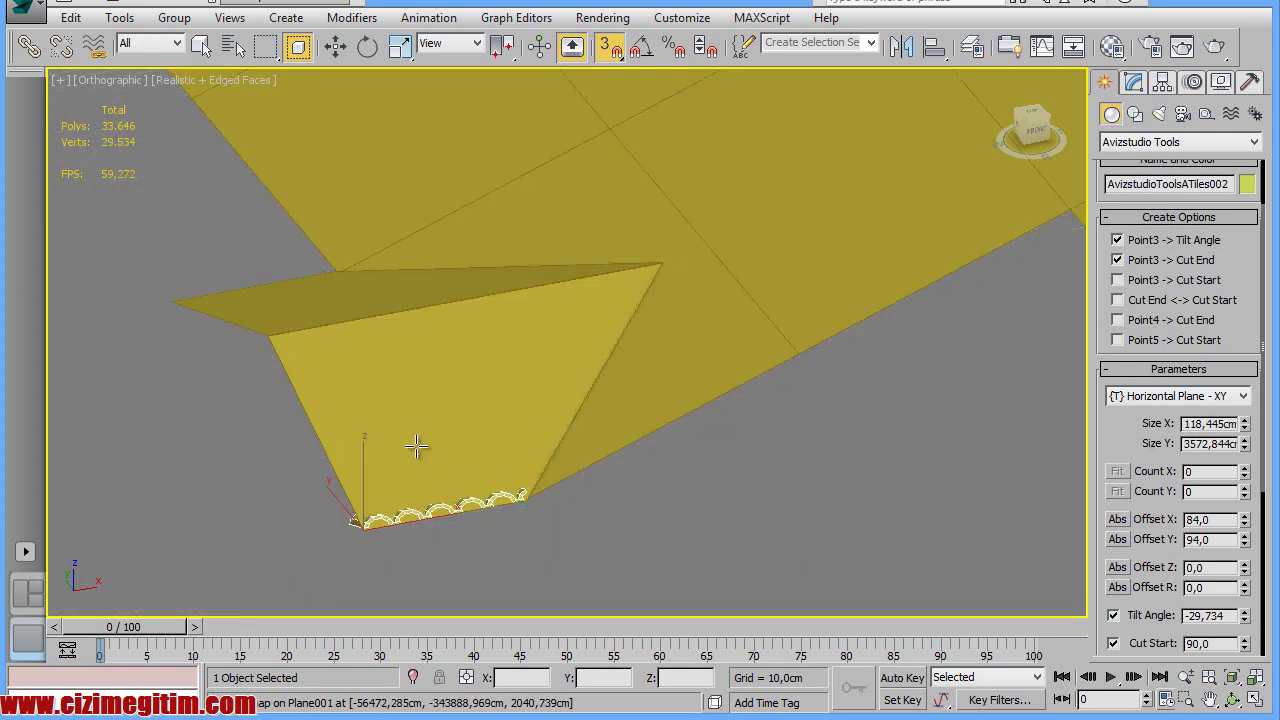
click(275, 333)
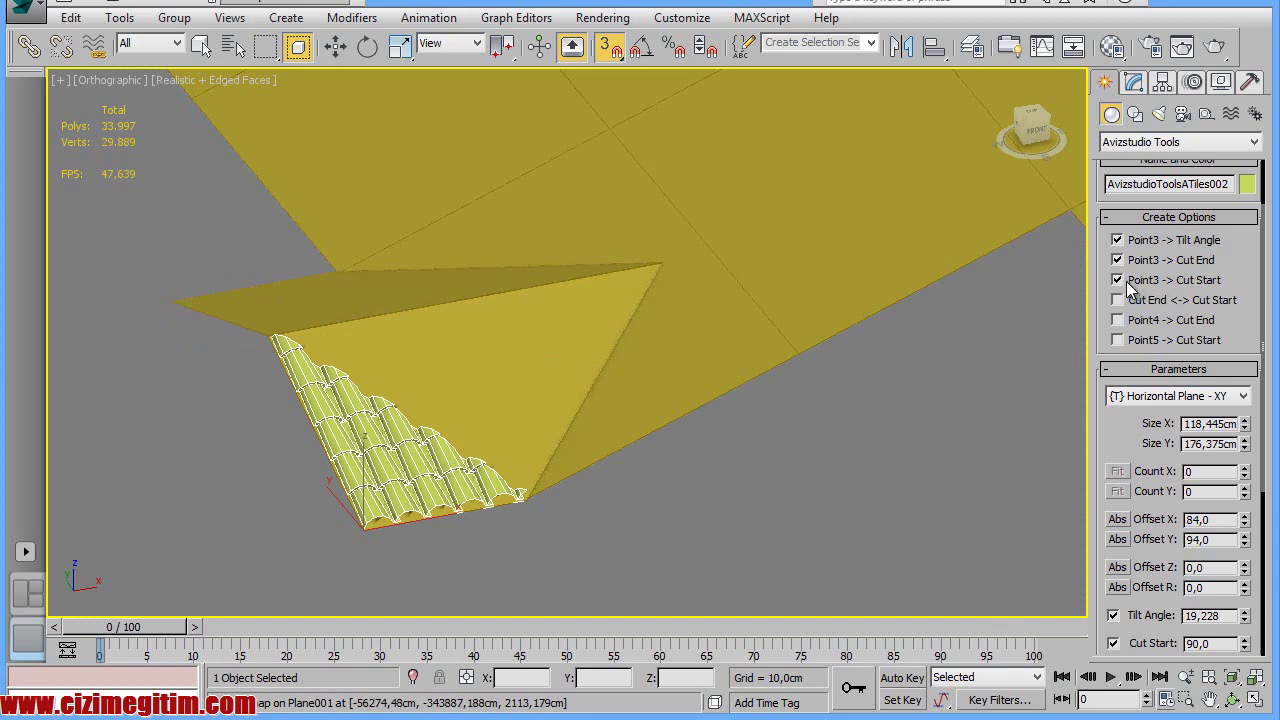
middle_drag(404, 416, 346, 369)
Set AvizstudioToolsATiles002's Cut End to 135 in the Modify panel
key(w)
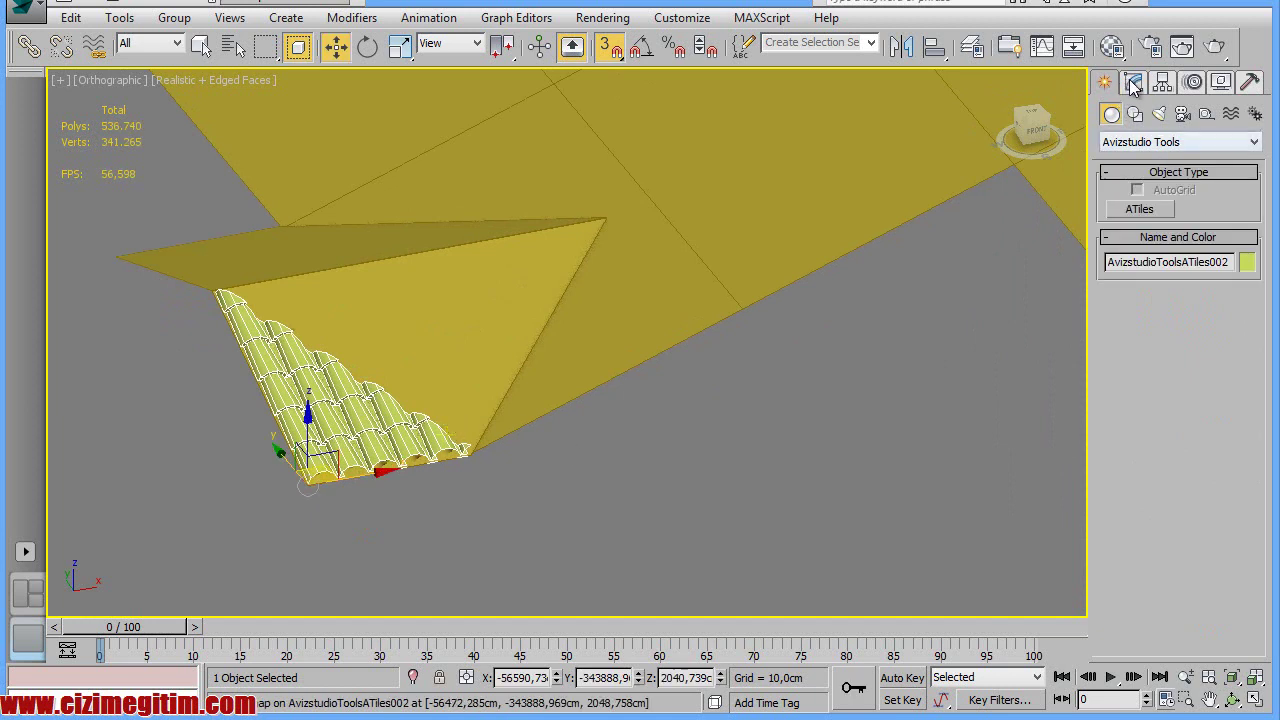
click(1133, 83)
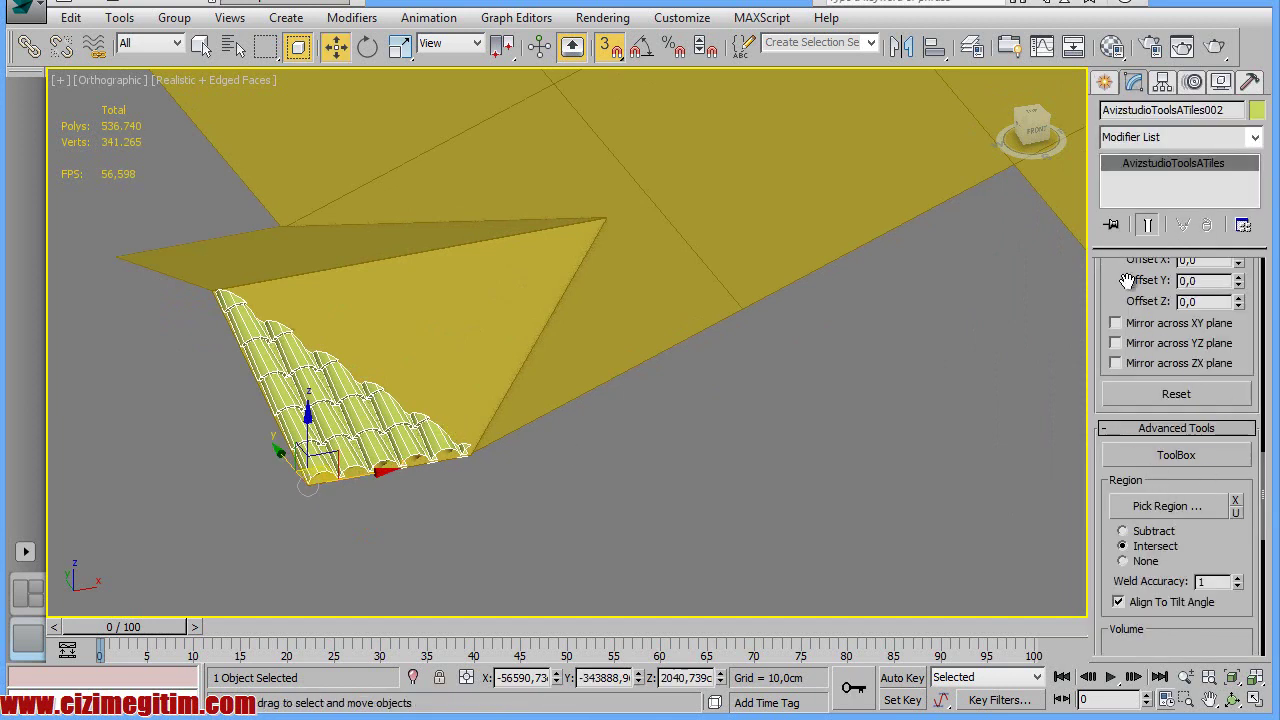
drag(1128, 292, 1114, 477)
scroll(1114, 477, up, 5)
scroll(1114, 460, up, 5)
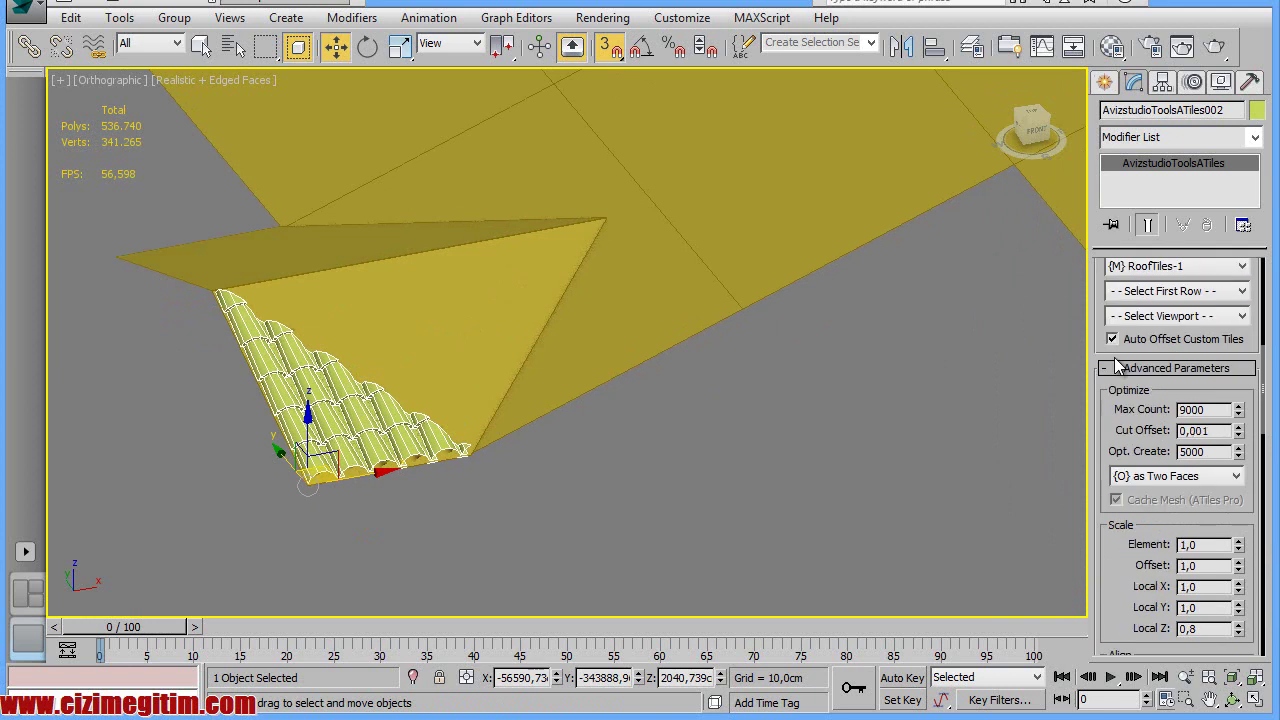
scroll(1116, 395, up, 5)
scroll(1116, 395, up, 3)
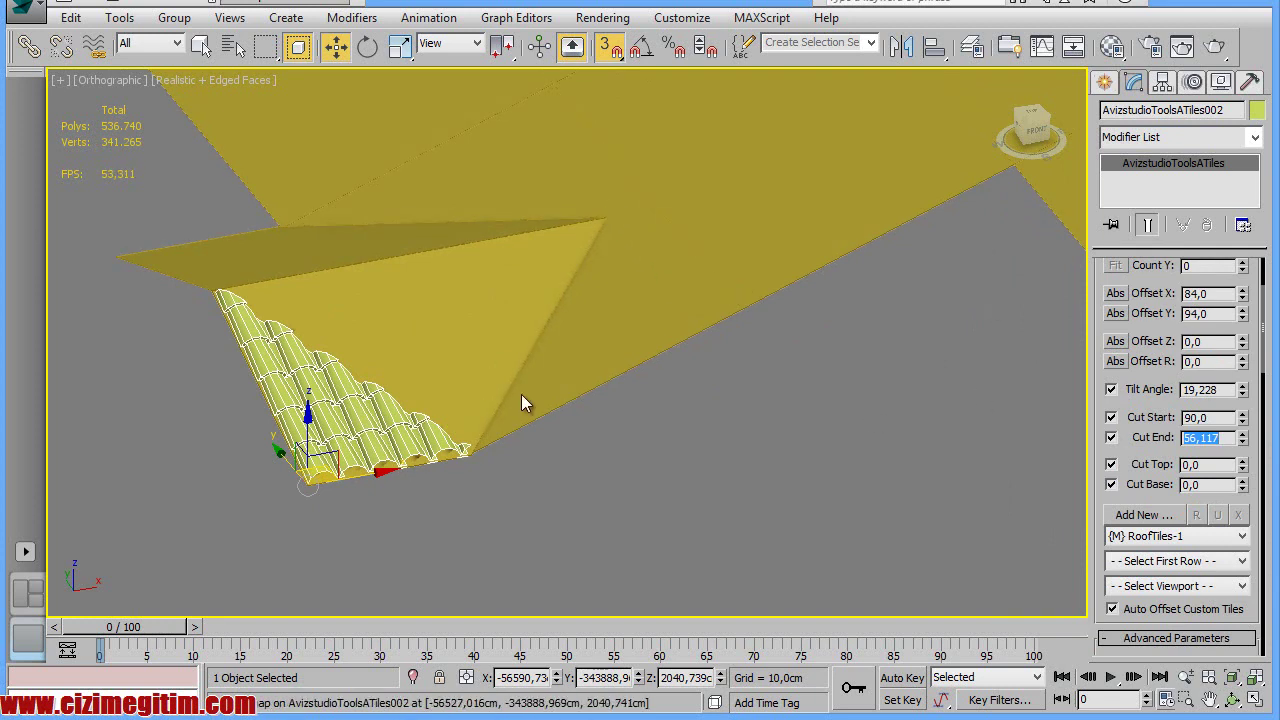
text(135)
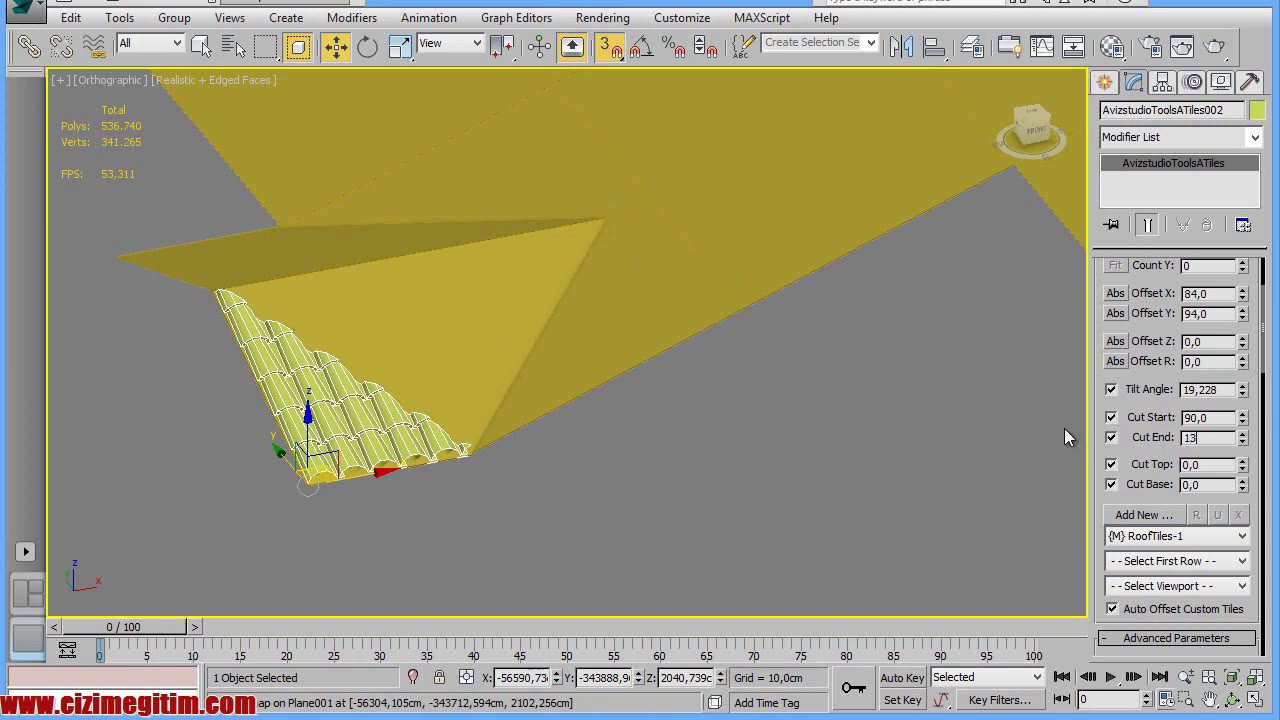
key(Return)
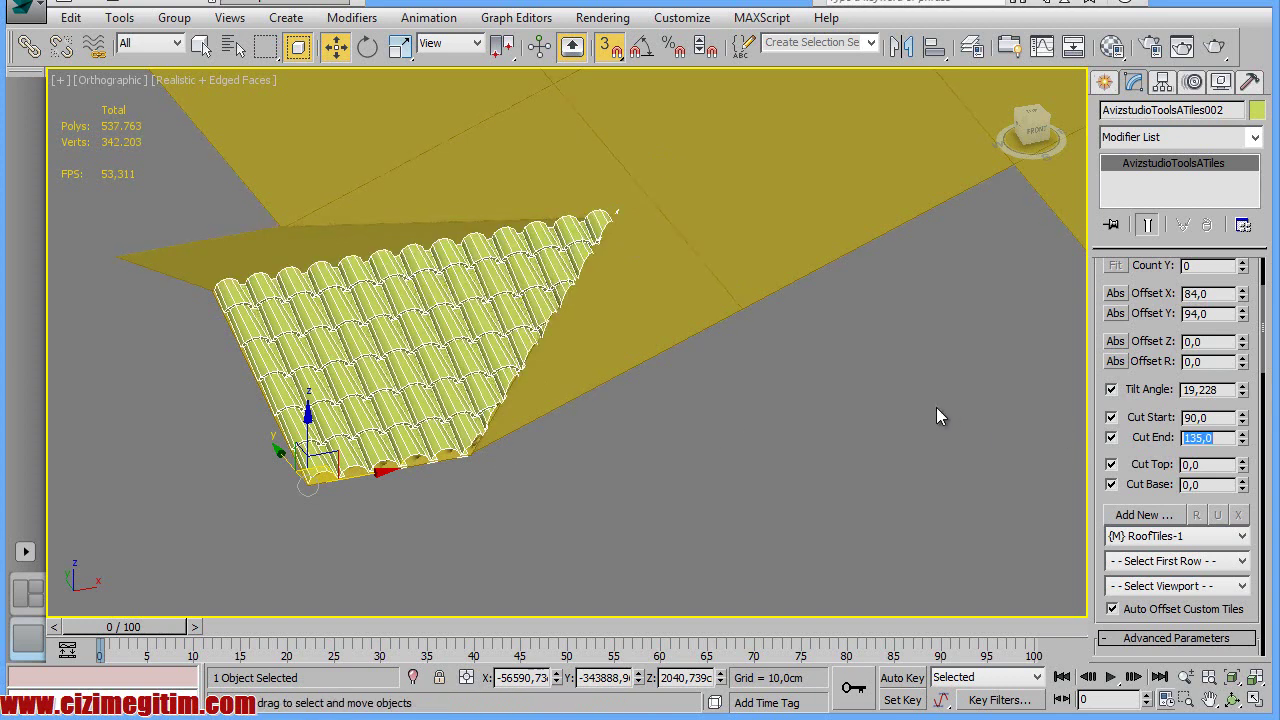
scroll(800, 385, up, 1)
scroll(640, 330, up, 2)
scroll(600, 323, down, 1)
scroll(642, 341, down, 1)
scroll(642, 341, down, 2)
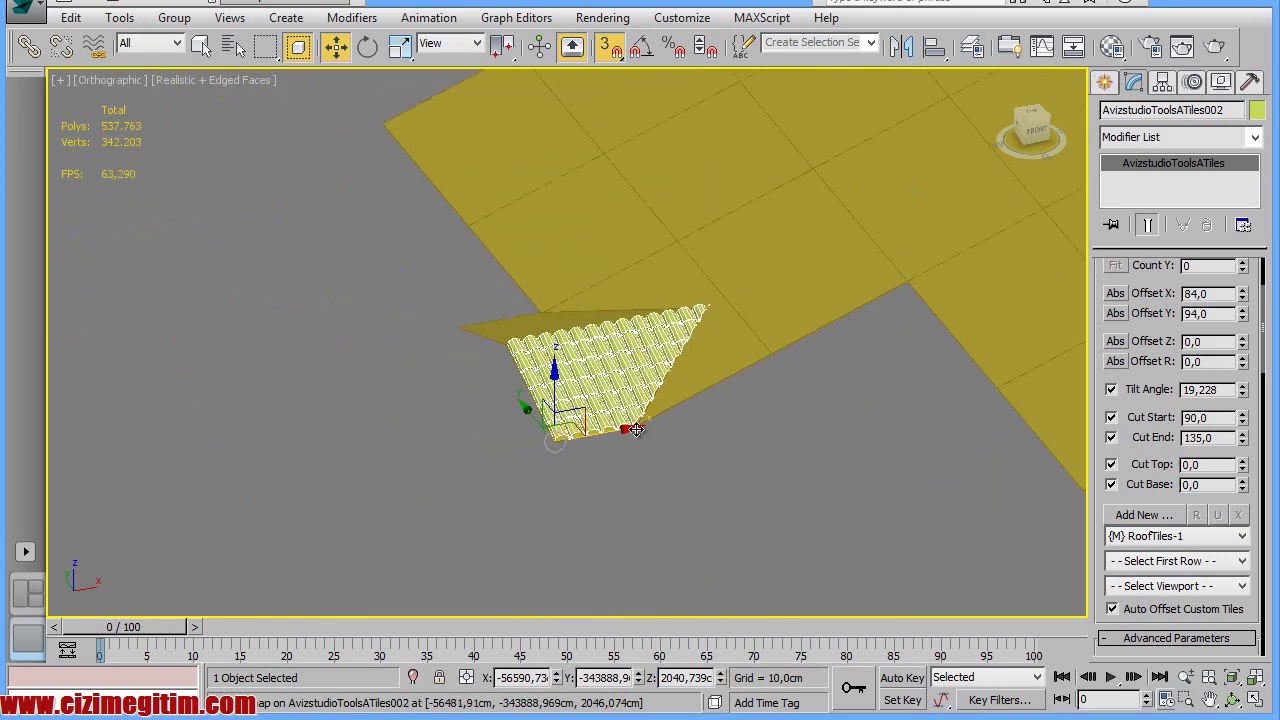
In Top view, mirror the gable tiles across Y as an Instance
key(t)
scroll(640, 430, down, 2)
scroll(680, 430, down, 2)
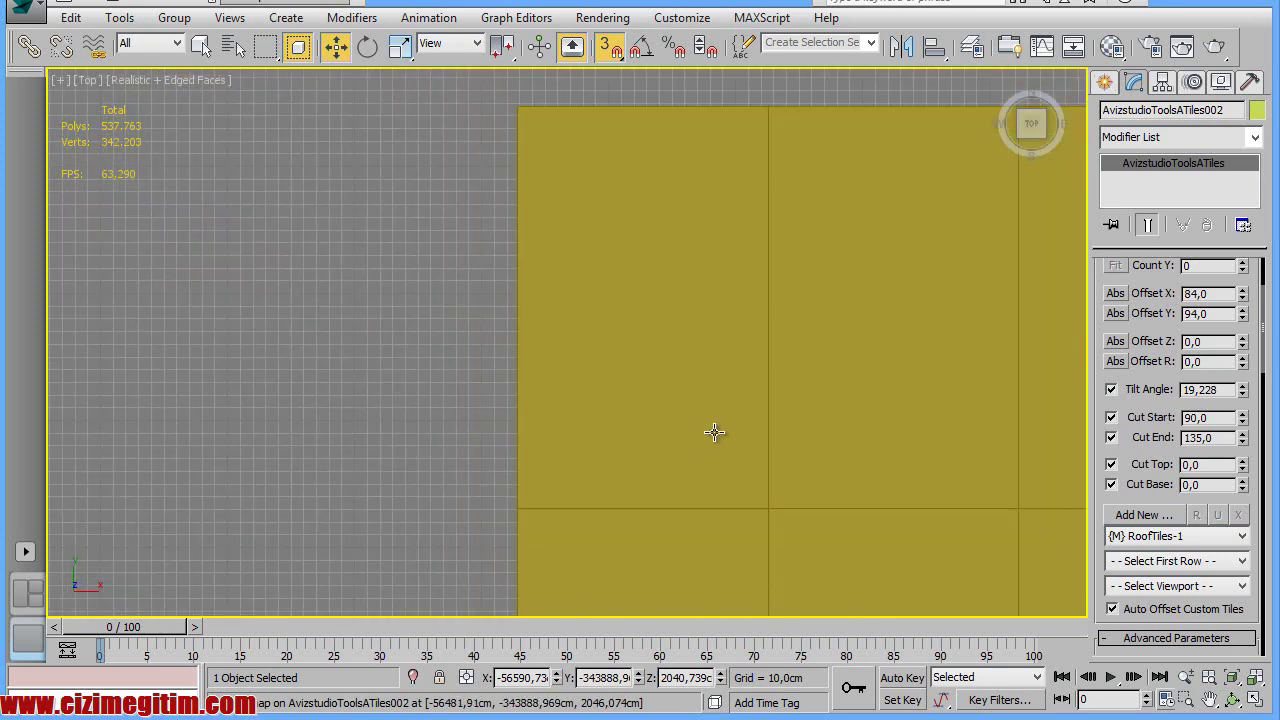
scroll(740, 490, down, 2)
scroll(649, 294, up, 3)
scroll(577, 443, up, 5)
scroll(589, 420, up, 1)
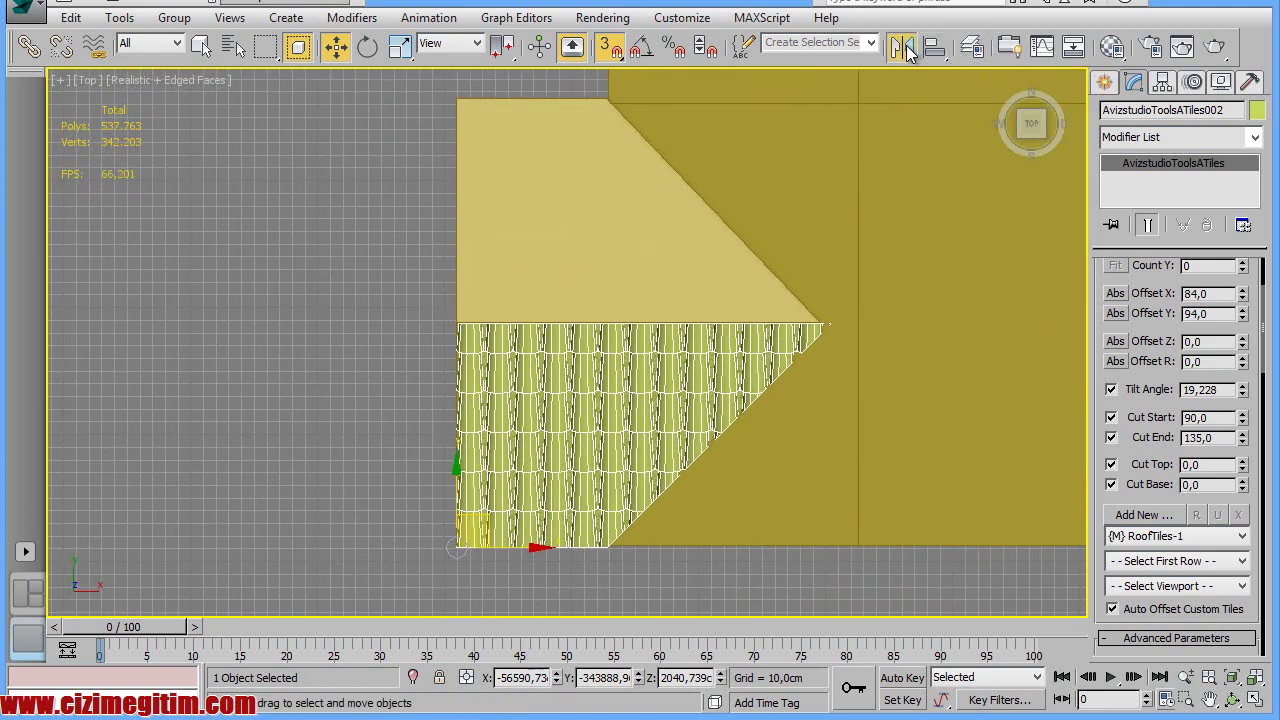
click(900, 46)
drag(612, 196, 840, 220)
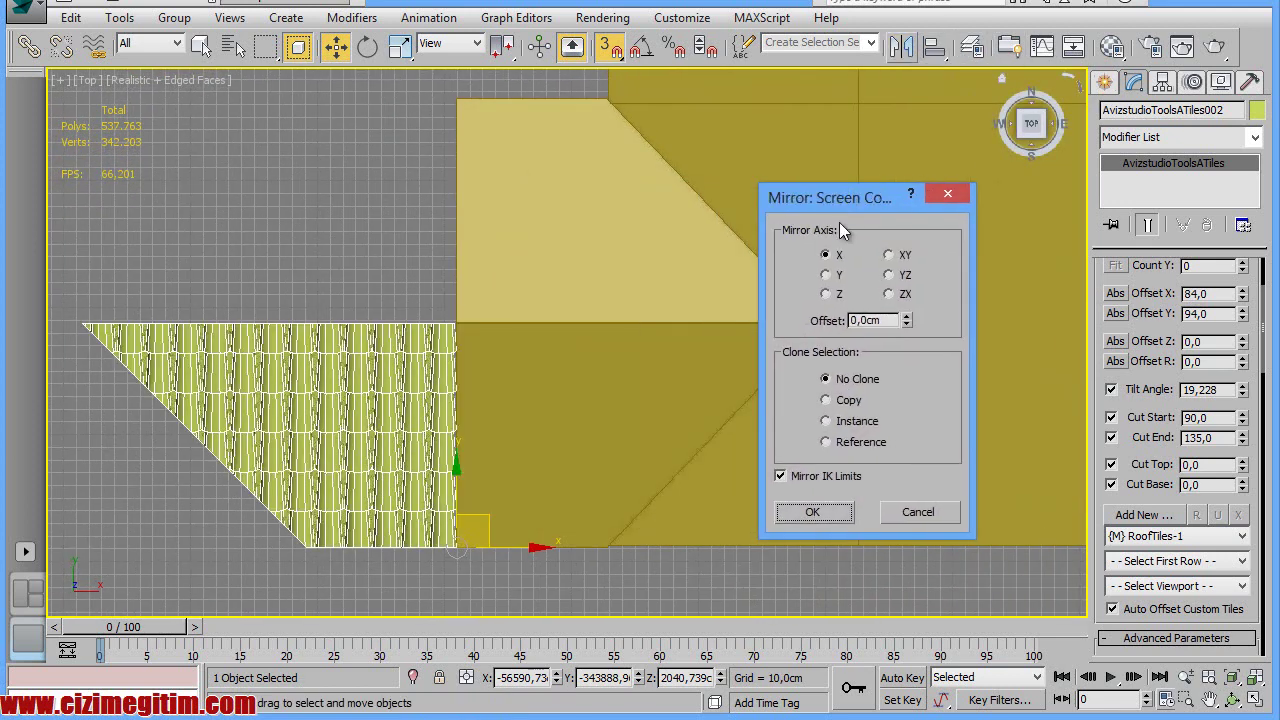
click(826, 275)
click(847, 401)
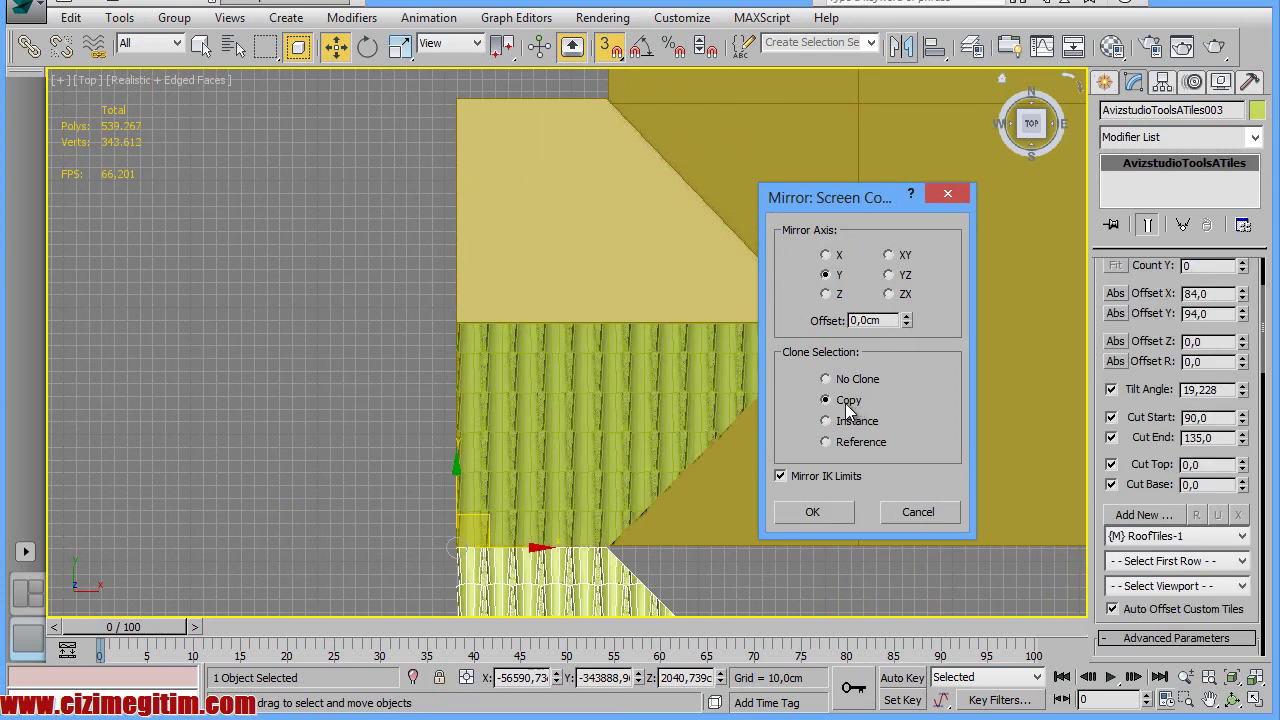
click(822, 513)
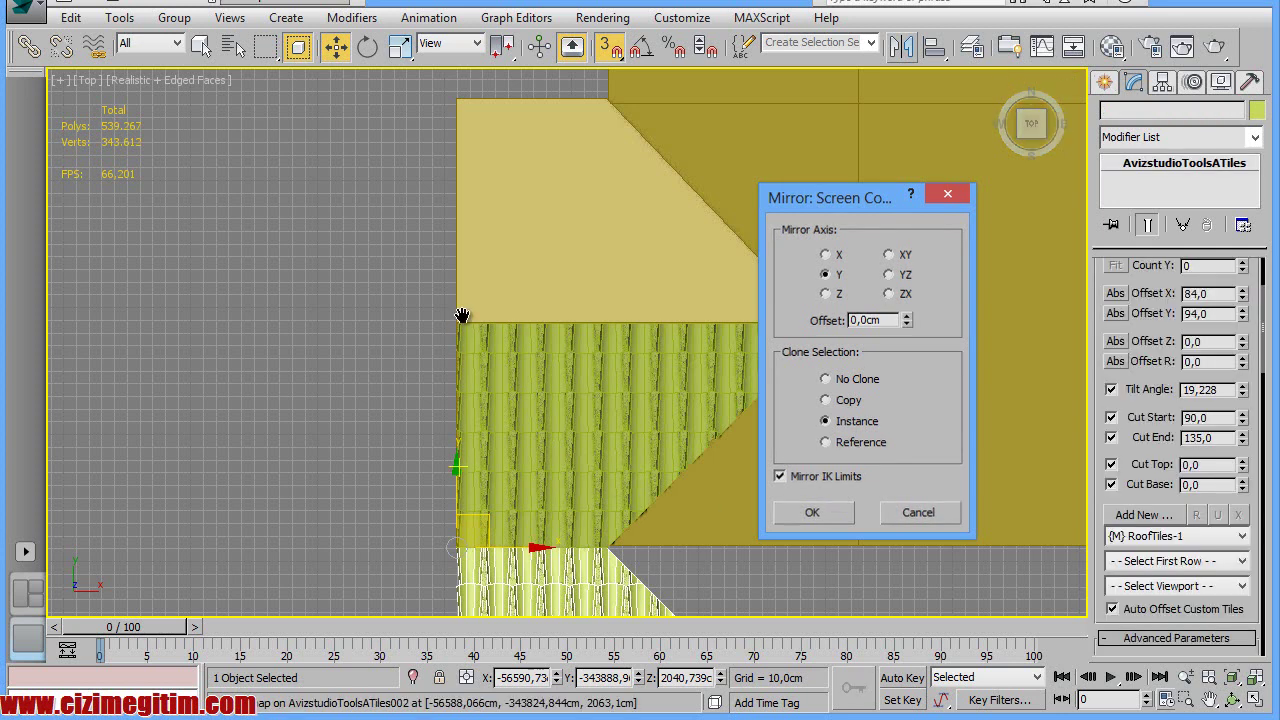
Turn off snaps, move the mirrored copy to the roof's top edge, and orbit to check
key(s)
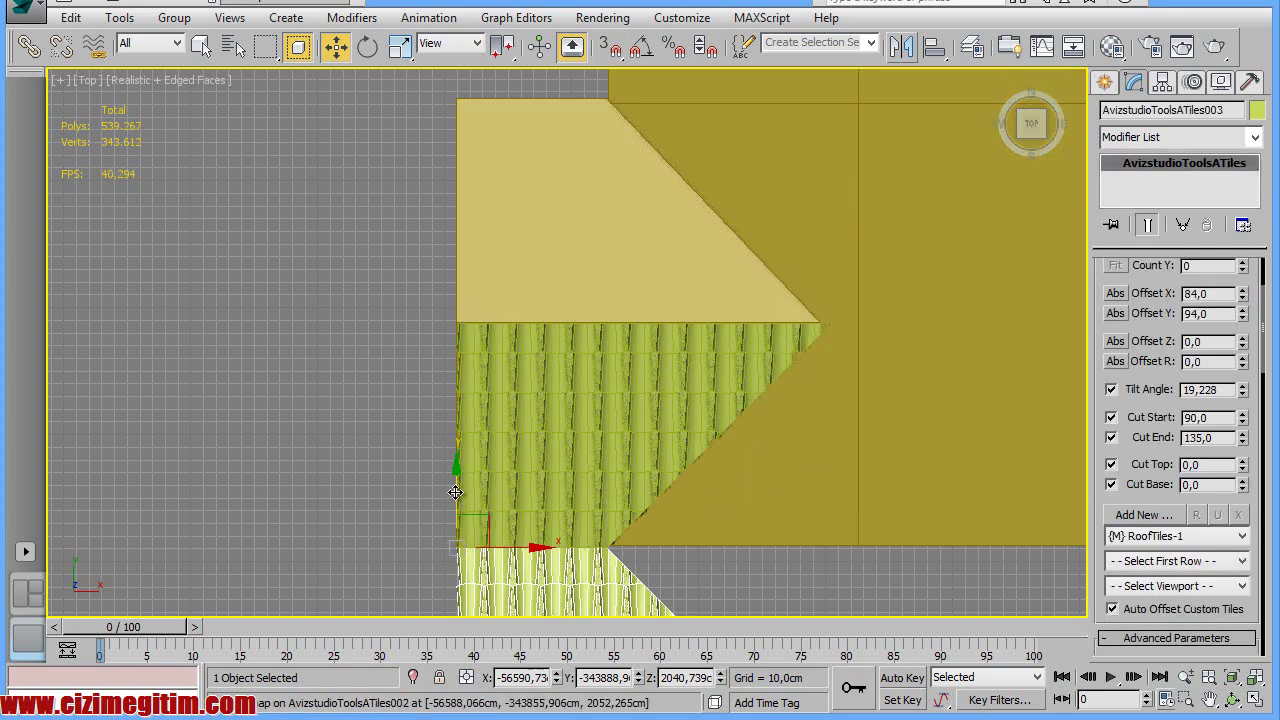
drag(455, 492, 458, 43)
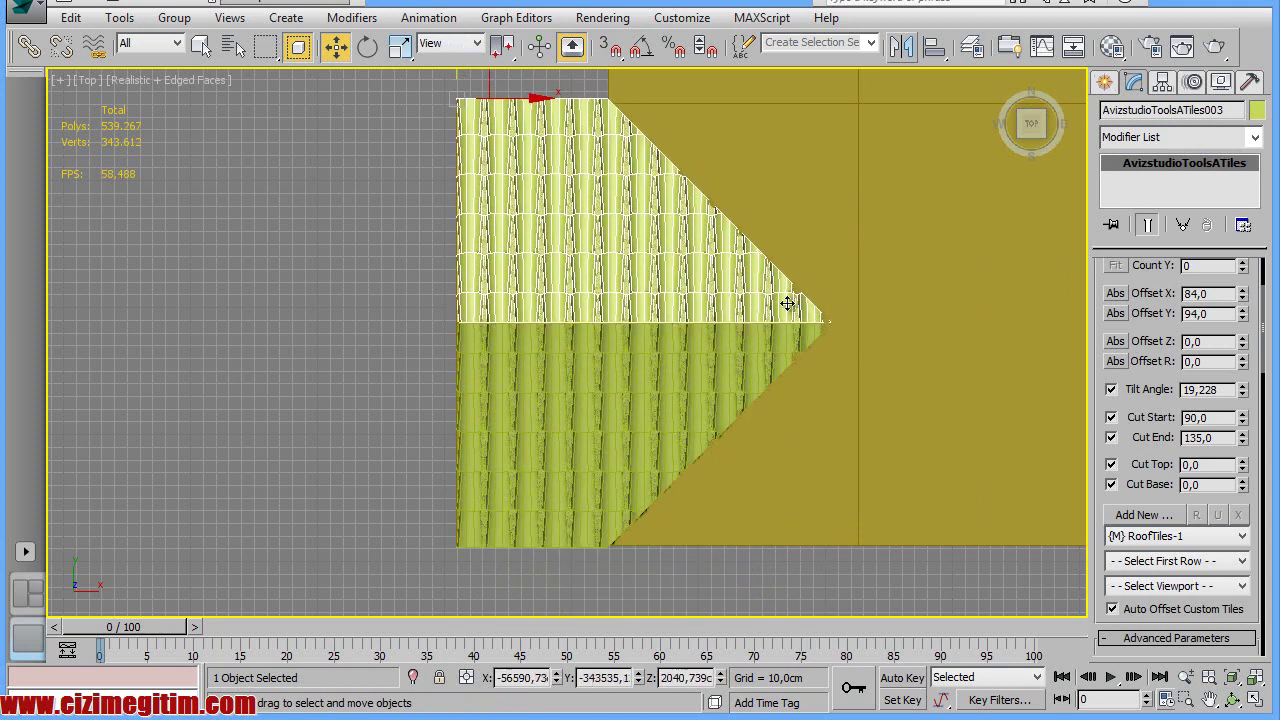
click(1232, 699)
mouse_move(697, 389)
mouse_down()
mouse_move(635, 370)
mouse_move(651, 337)
mouse_up()
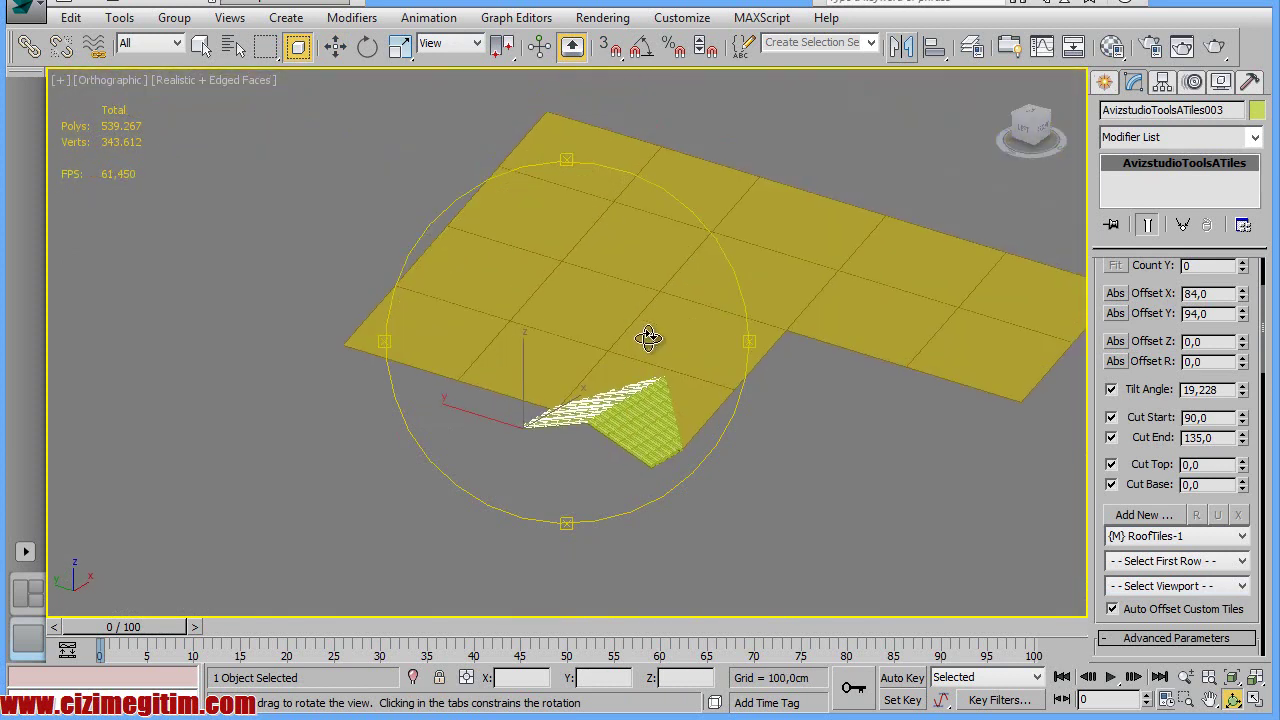
right_click(657, 331)
right_click(659, 327)
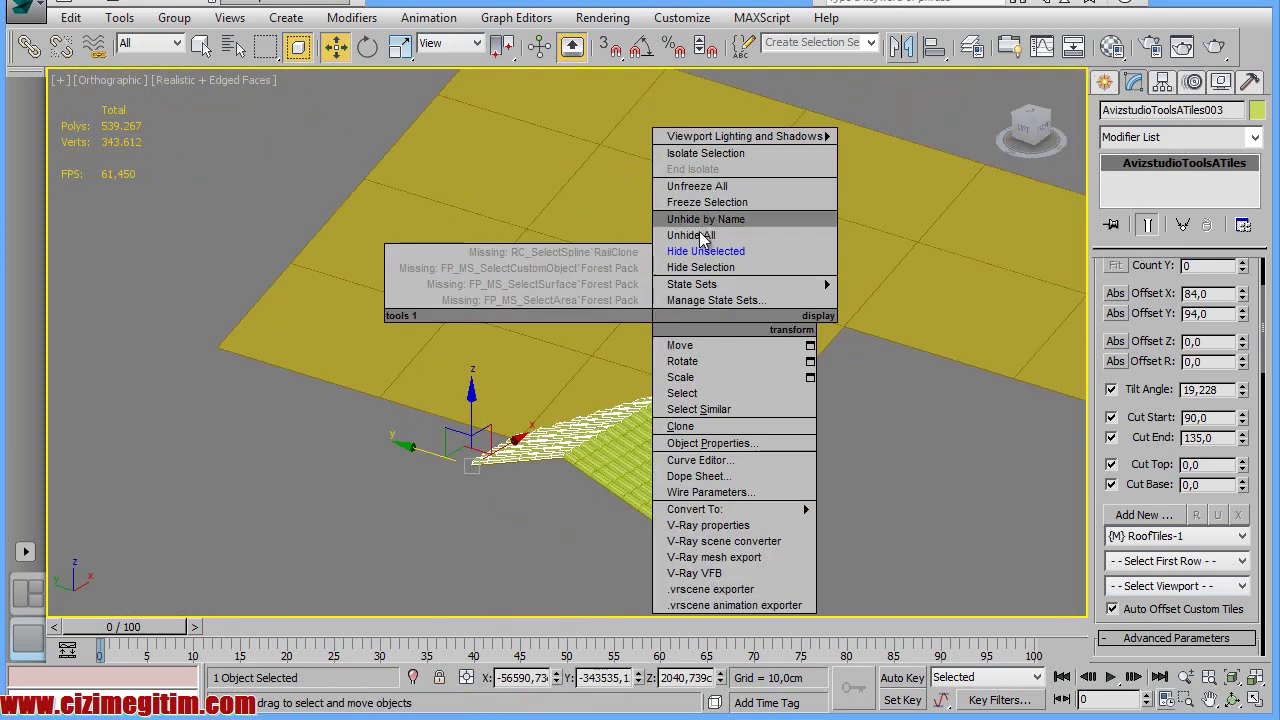
Unhide all hidden house objects and bring the gable tiles into view
click(691, 235)
scroll(683, 266, up, 3)
mouse_move(560, 370)
middle_down()
mouse_move(522, 414)
mouse_move(563, 360)
middle_up()
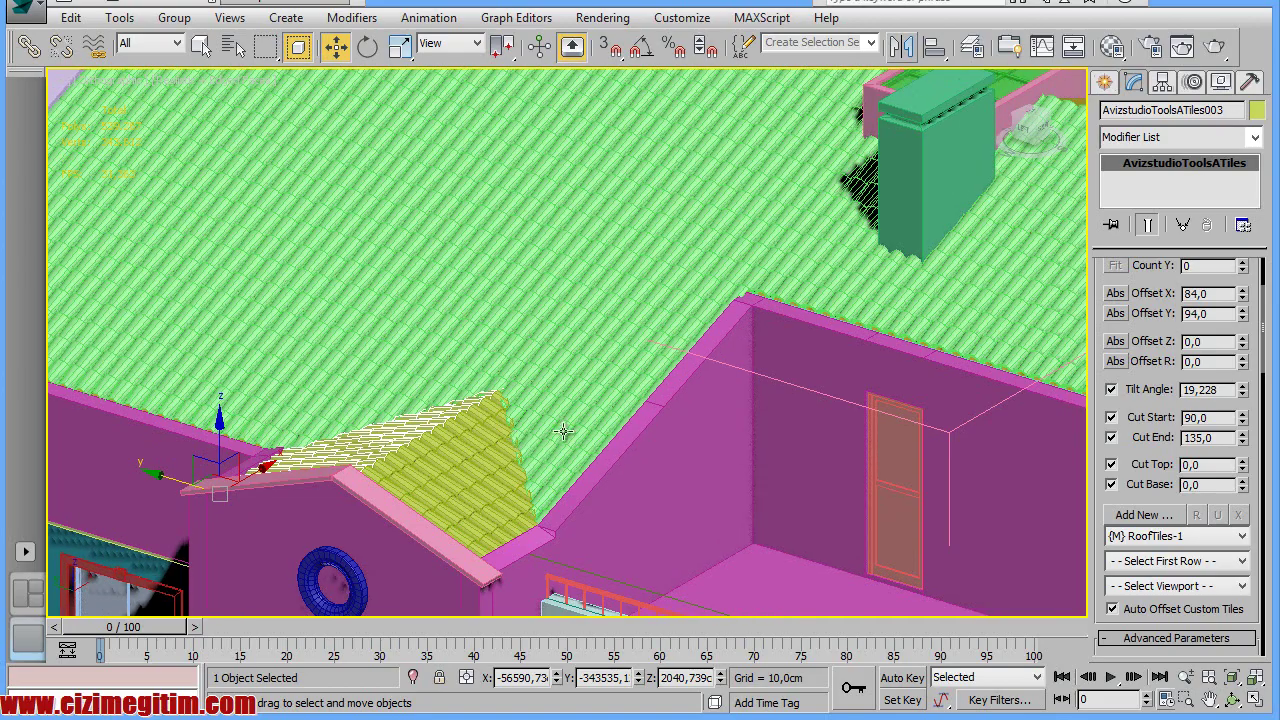
scroll(563, 360, down, 4)
scroll(600, 380, down, 2)
scroll(610, 388, up, 1)
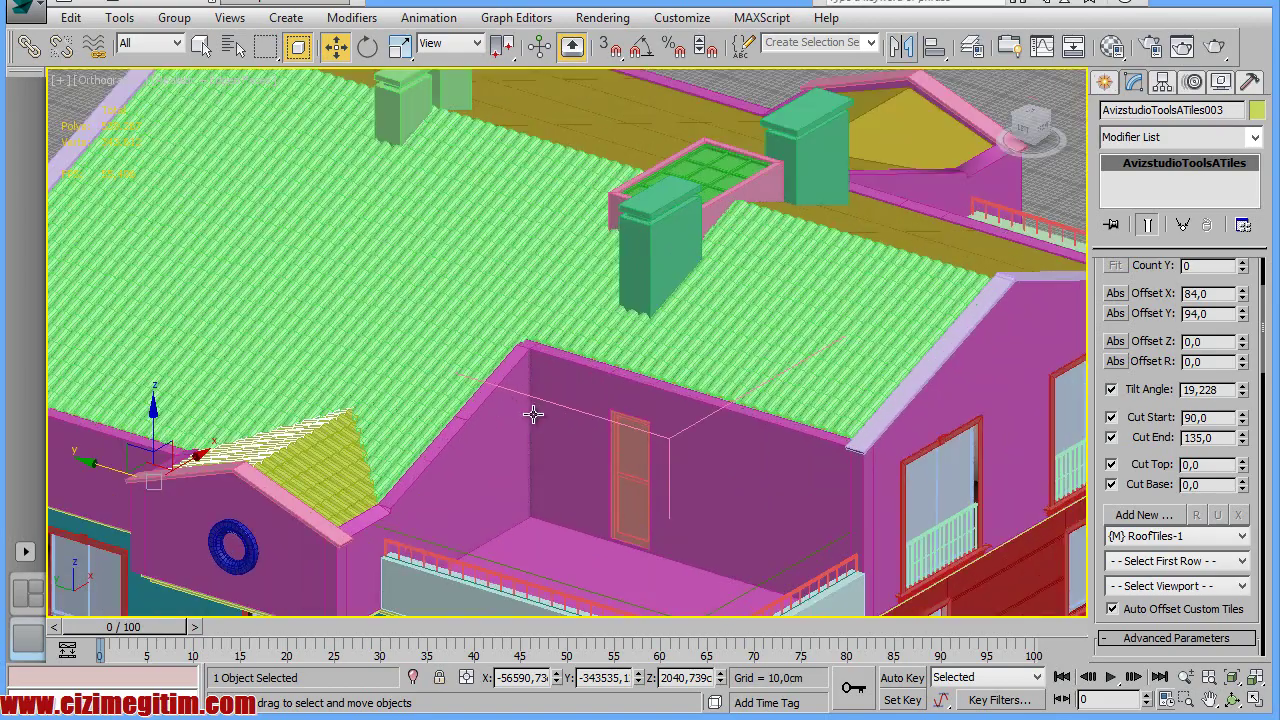
scroll(531, 331, up, 3)
scroll(714, 443, up, 3)
middle_drag(500, 464, 506, 442)
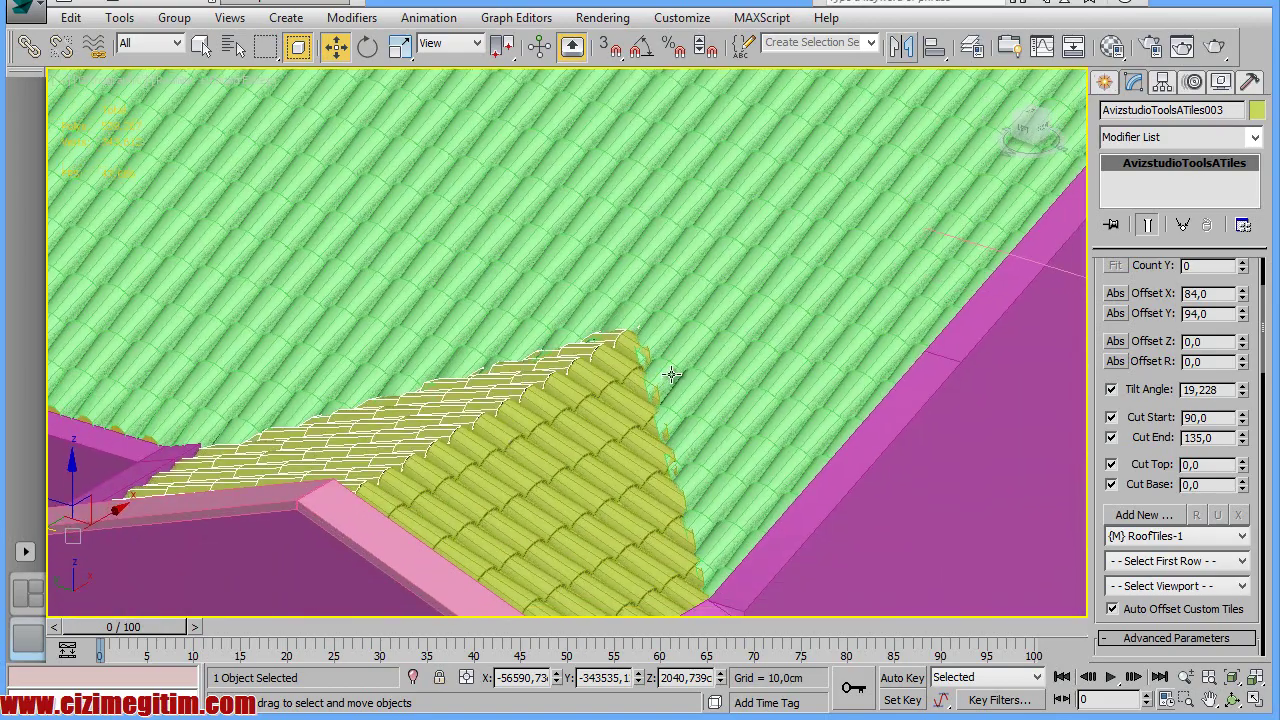
scroll(672, 377, up, 2)
scroll(604, 321, down, 2)
scroll(636, 386, down, 2)
scroll(636, 386, up, 3)
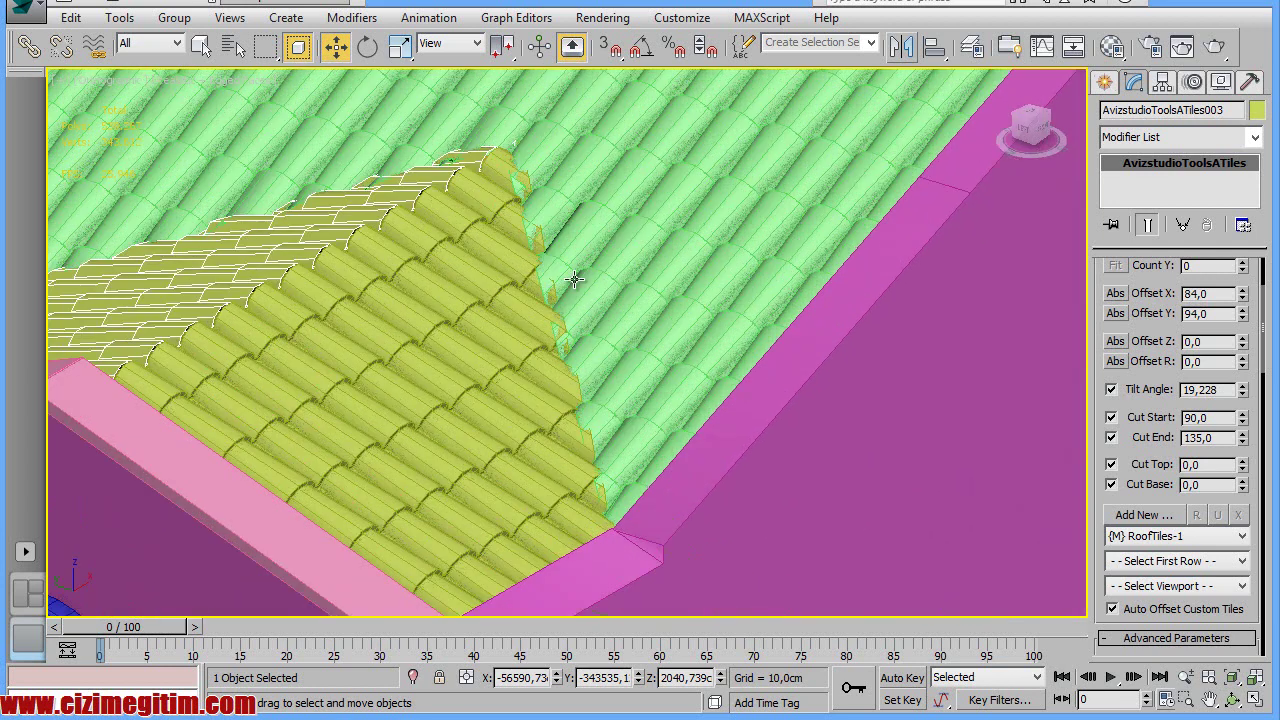
scroll(498, 235, down, 3)
Set Cut End to 133 on the first gable tile set, AvizstudioToolsATiles002
click(457, 300)
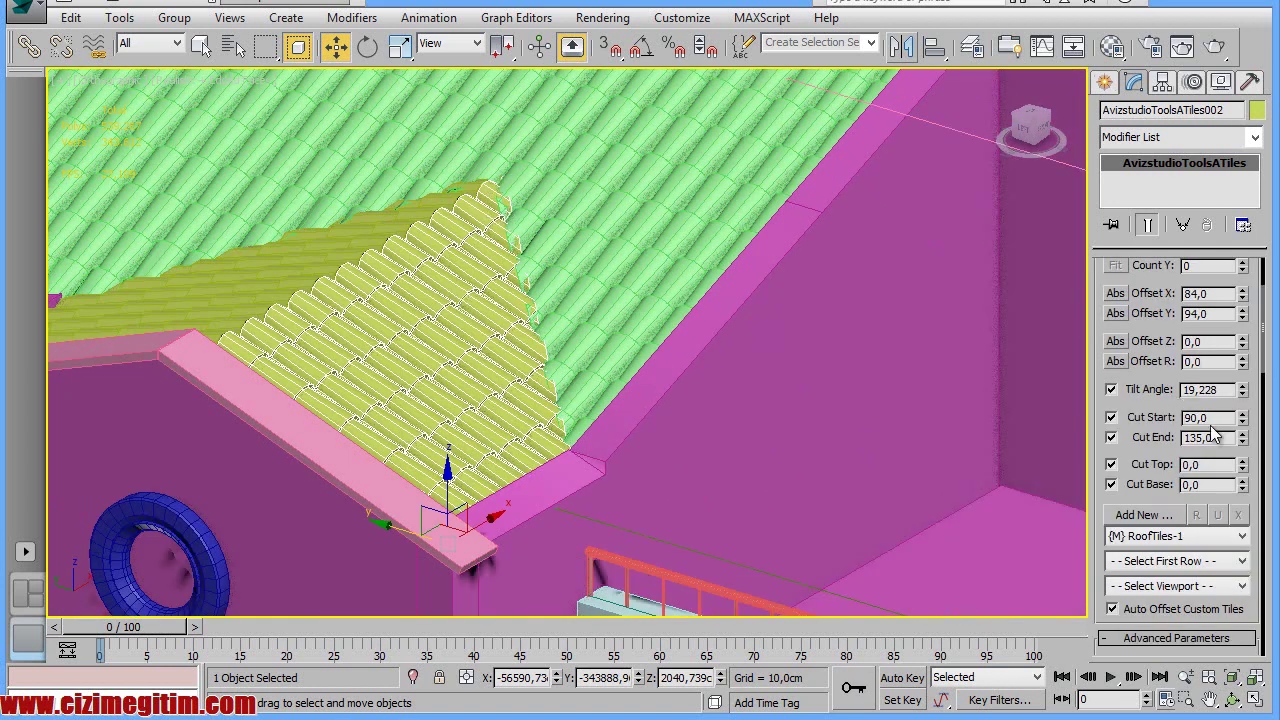
text(13)
key(Return)
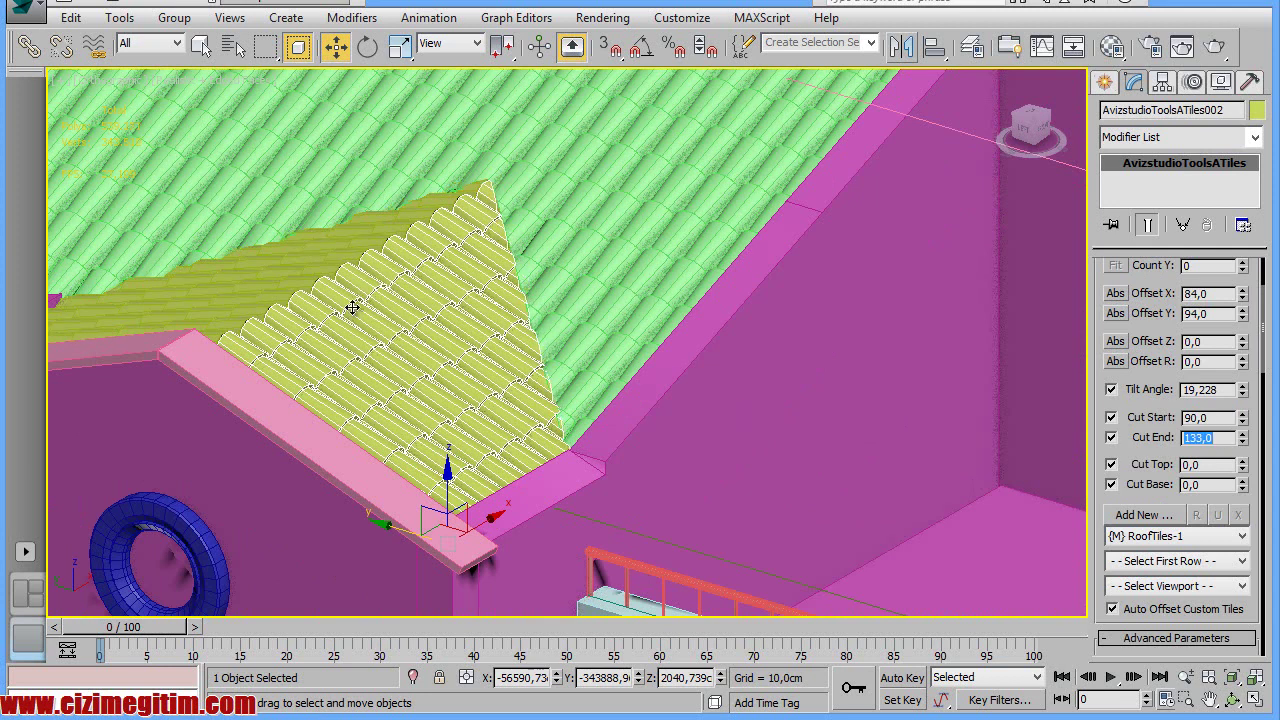
scroll(600, 300, down, 2)
scroll(686, 280, up, 3)
scroll(754, 214, up, 2)
scroll(793, 294, down, 1)
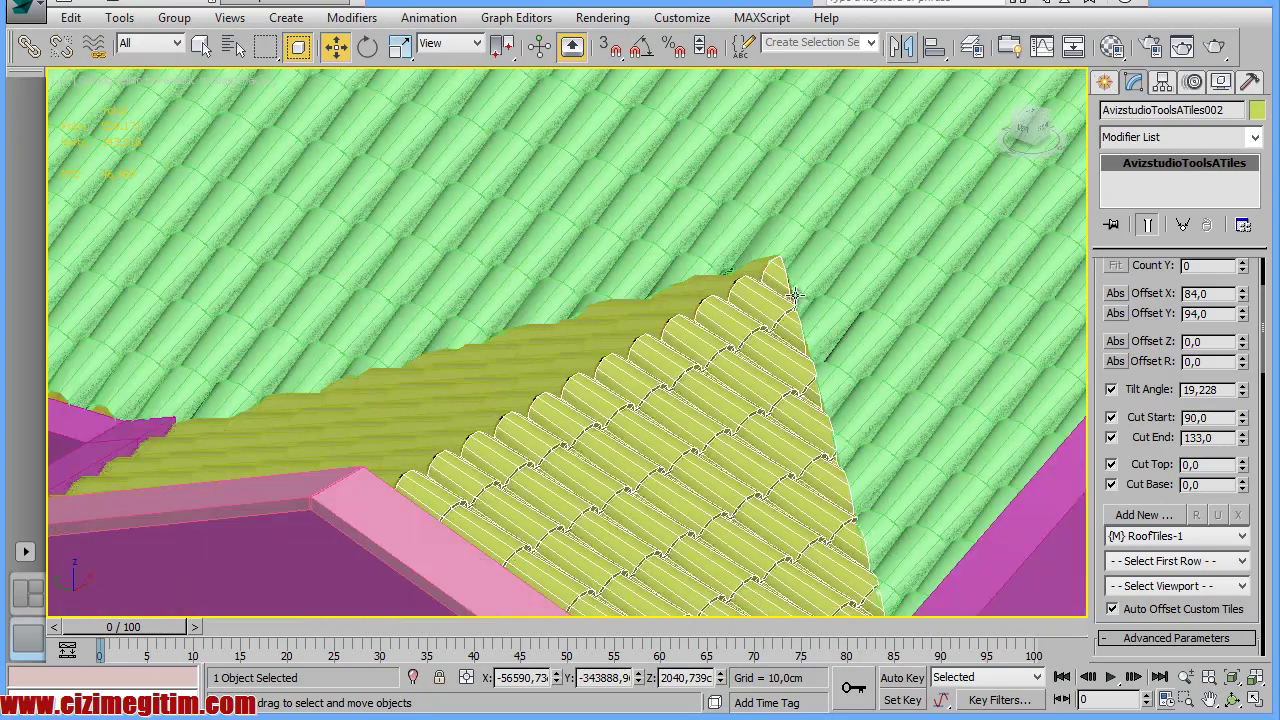
scroll(793, 294, down, 5)
scroll(717, 346, up, 3)
scroll(649, 363, up, 1)
scroll(674, 346, down, 2)
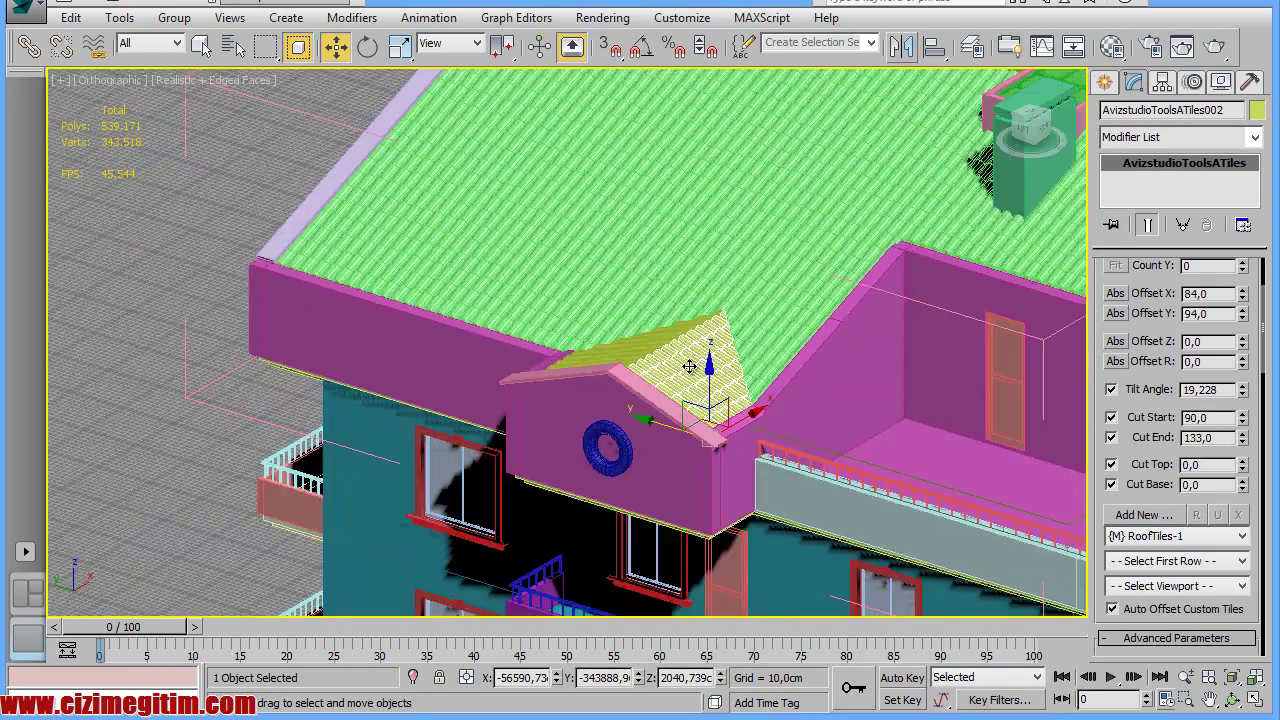
scroll(551, 423, down, 2)
scroll(551, 337, up, 4)
scroll(494, 371, down, 1)
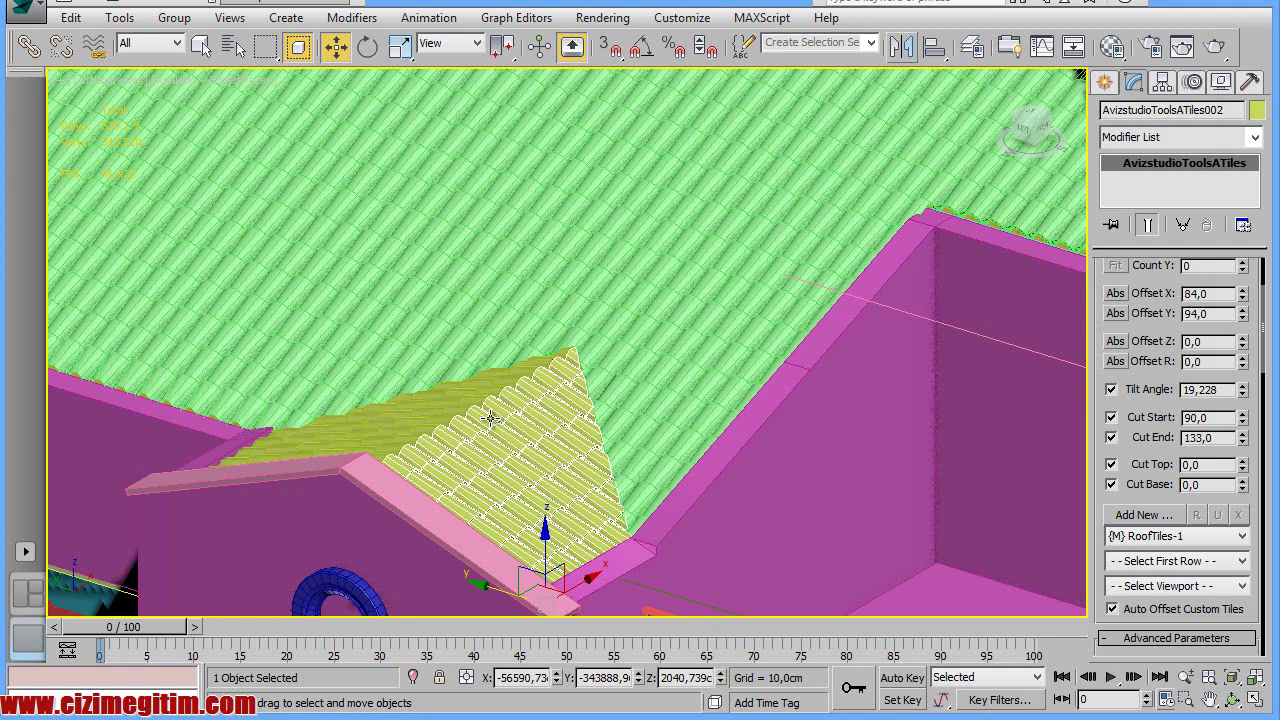
Pan and zoom to inspect the gable edge against the main roof
middle_drag(491, 418, 565, 320)
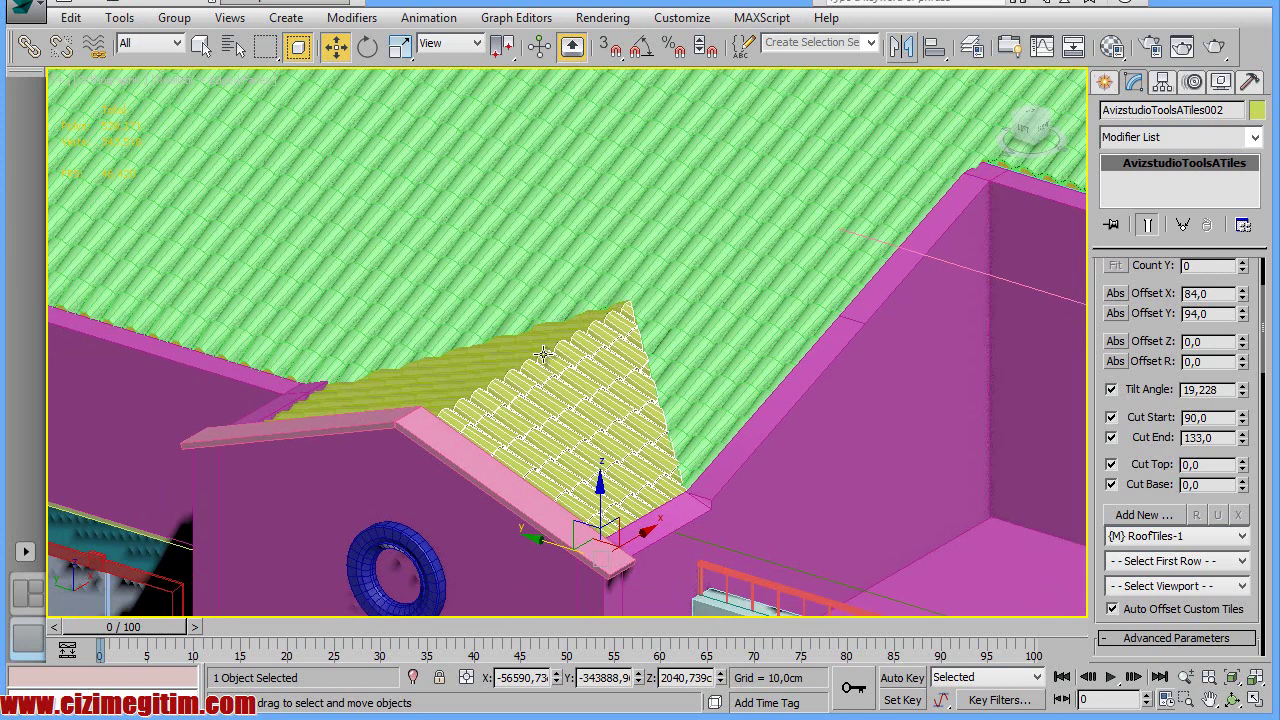
scroll(510, 390, up, 1)
scroll(510, 383, up, 1)
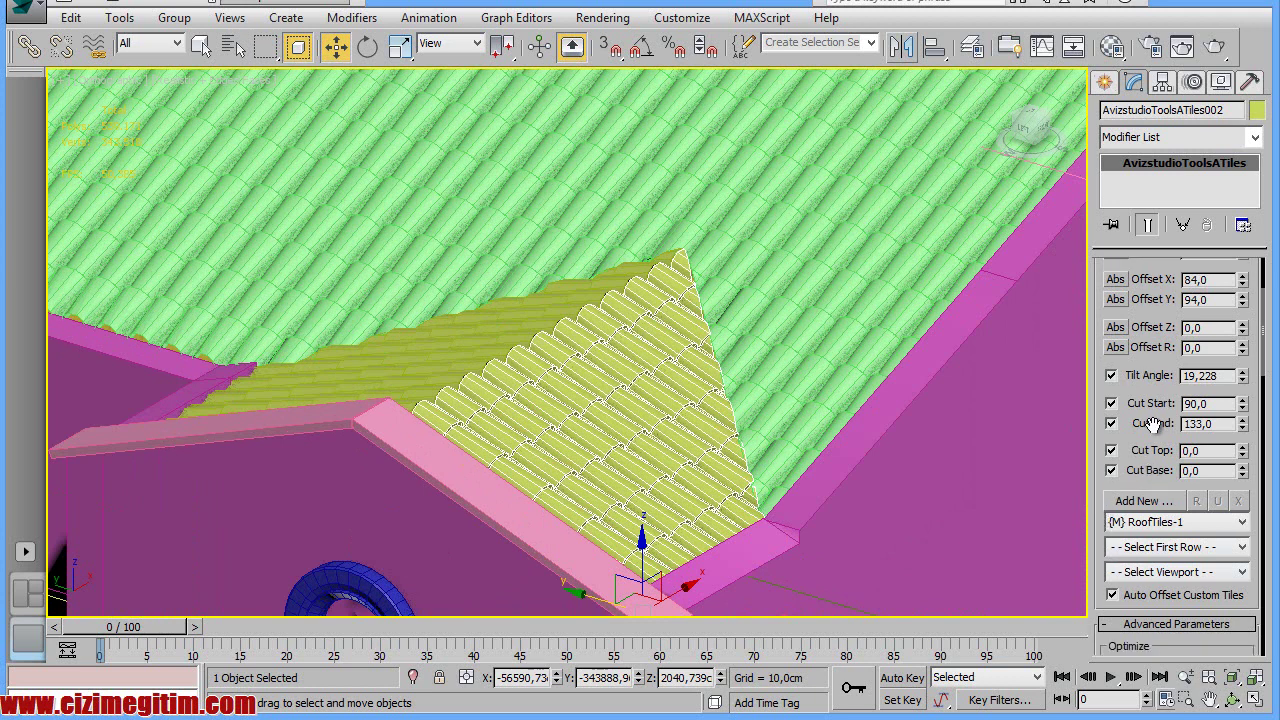
scroll(1155, 450, down, 3)
scroll(1155, 336, up, 2)
scroll(1155, 336, up, 3)
Turn snaps on and start a Straight Line - Y ATiles strip on the gable, then cancel it
click(1178, 298)
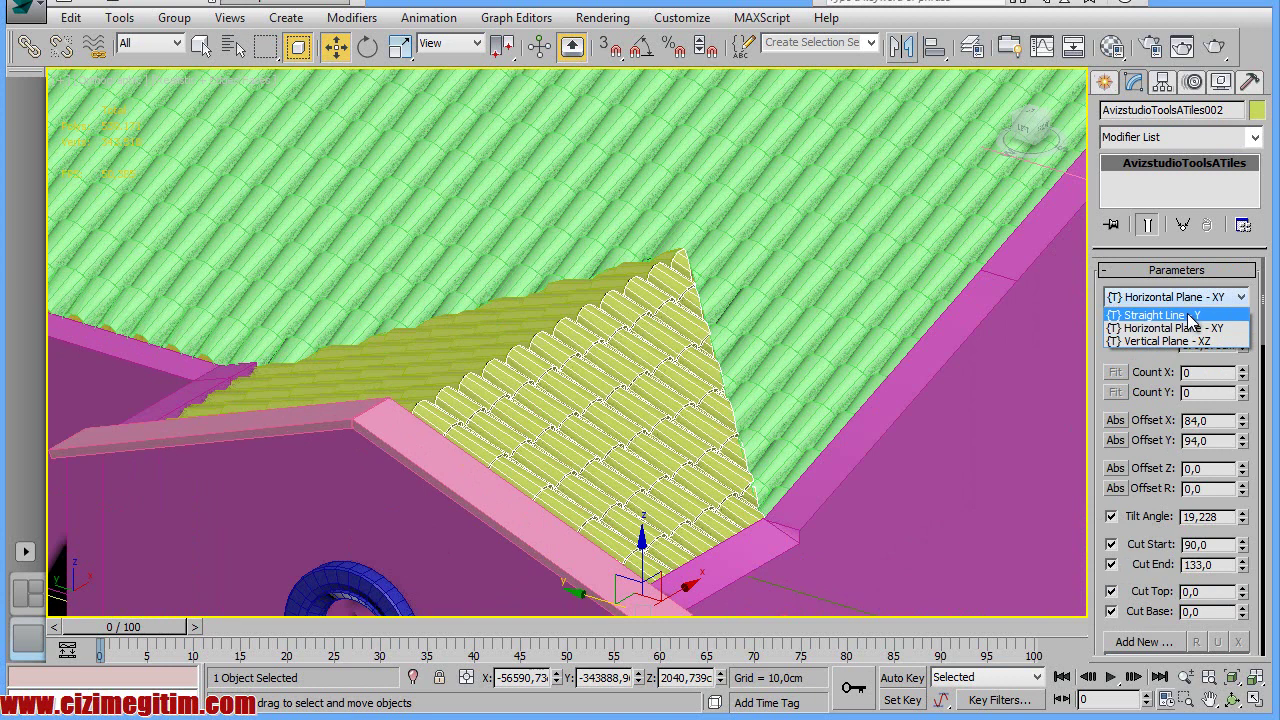
click(1190, 310)
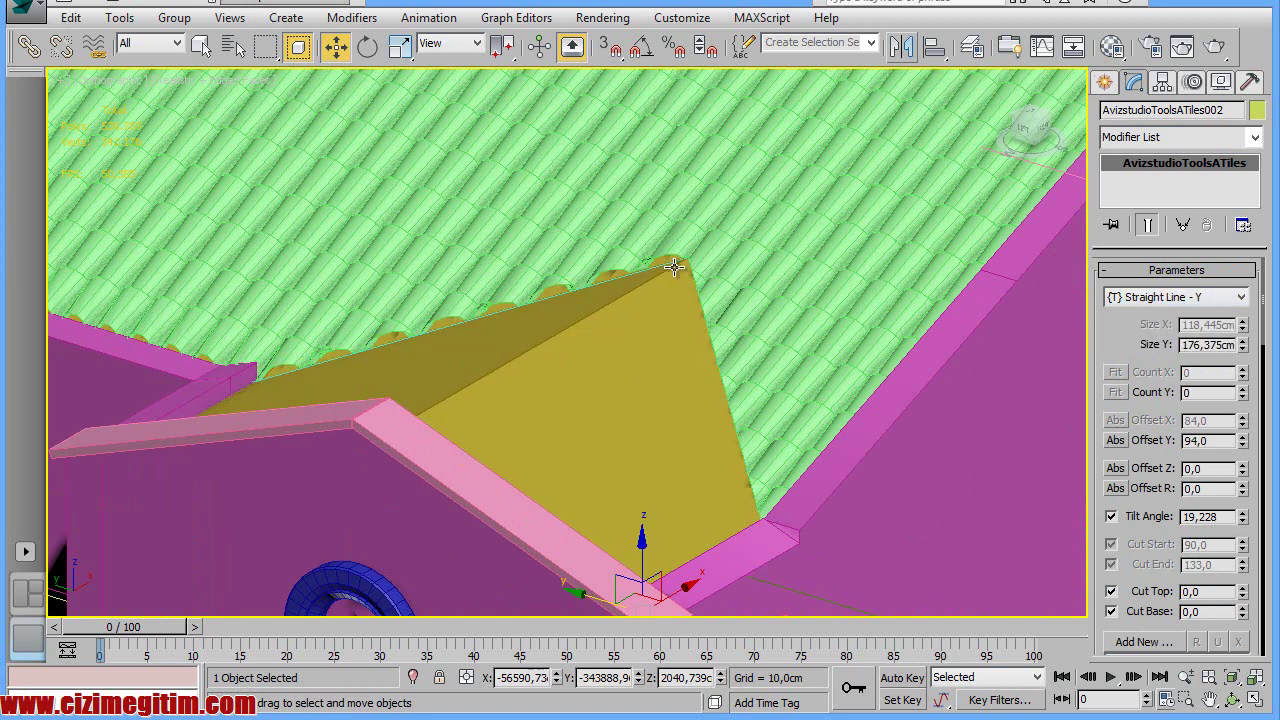
scroll(673, 268, up, 1)
key(s)
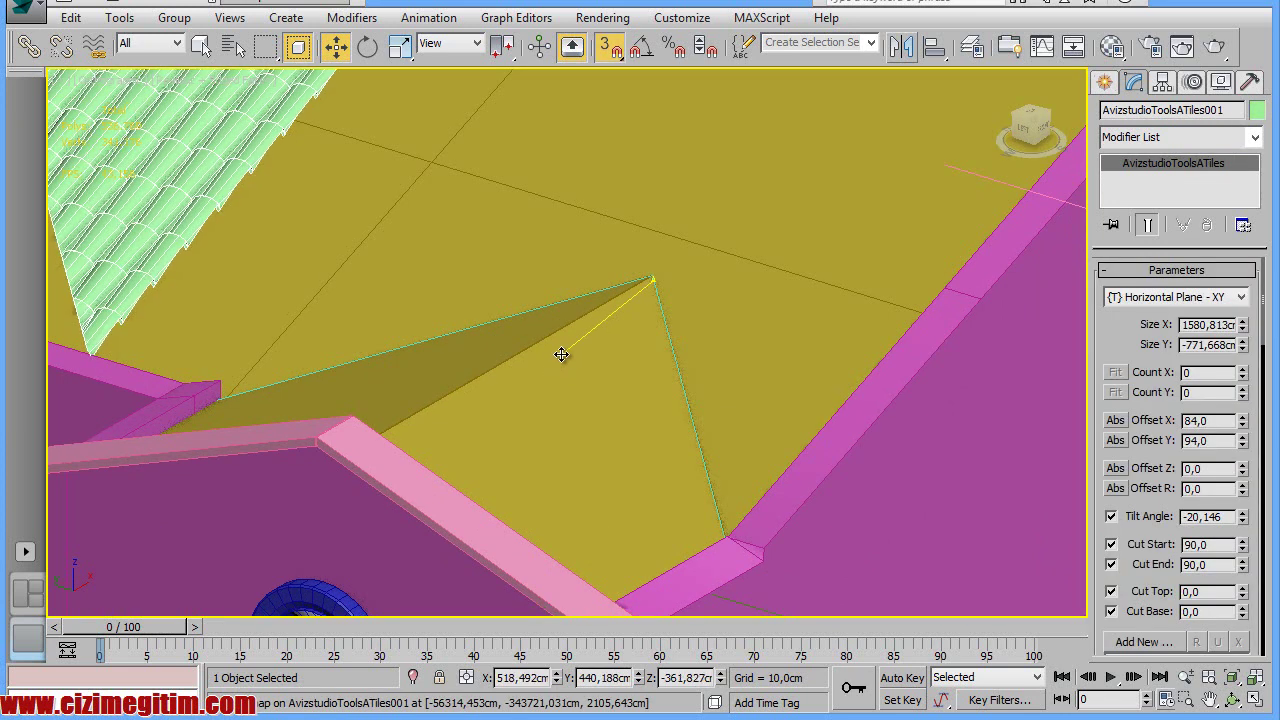
click(638, 289)
click(560, 340)
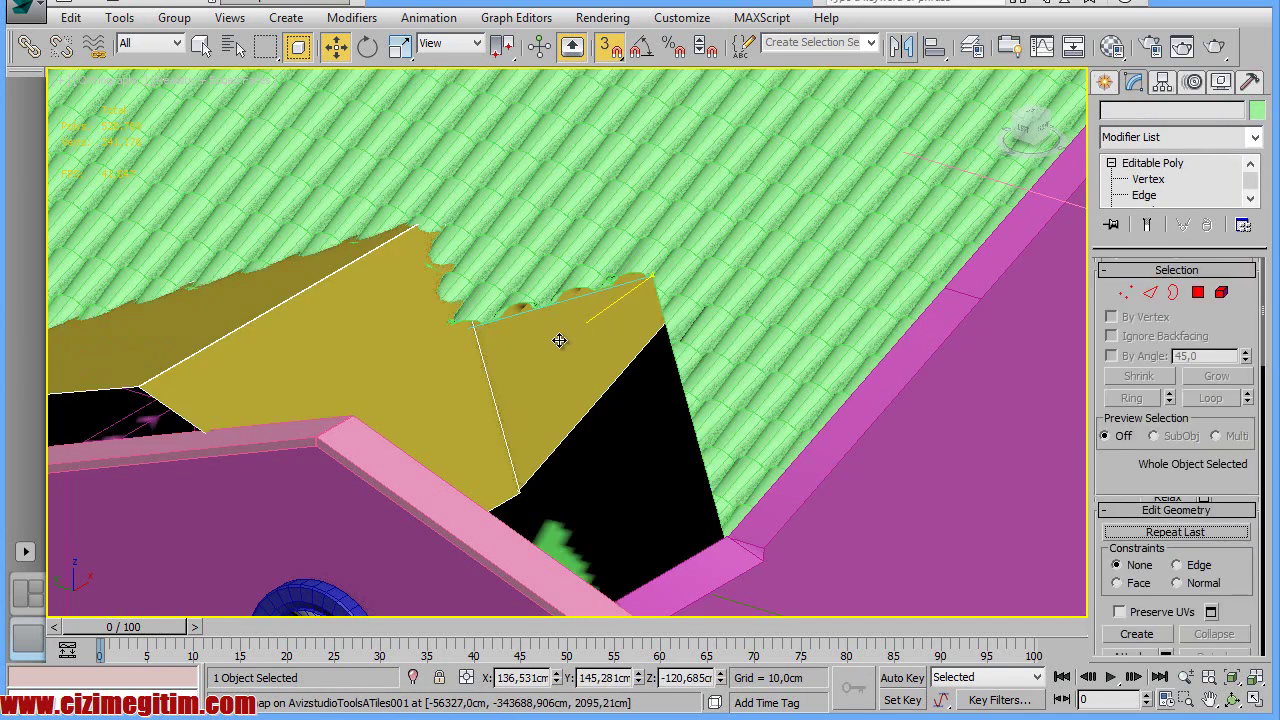
click(1106, 82)
click(1145, 211)
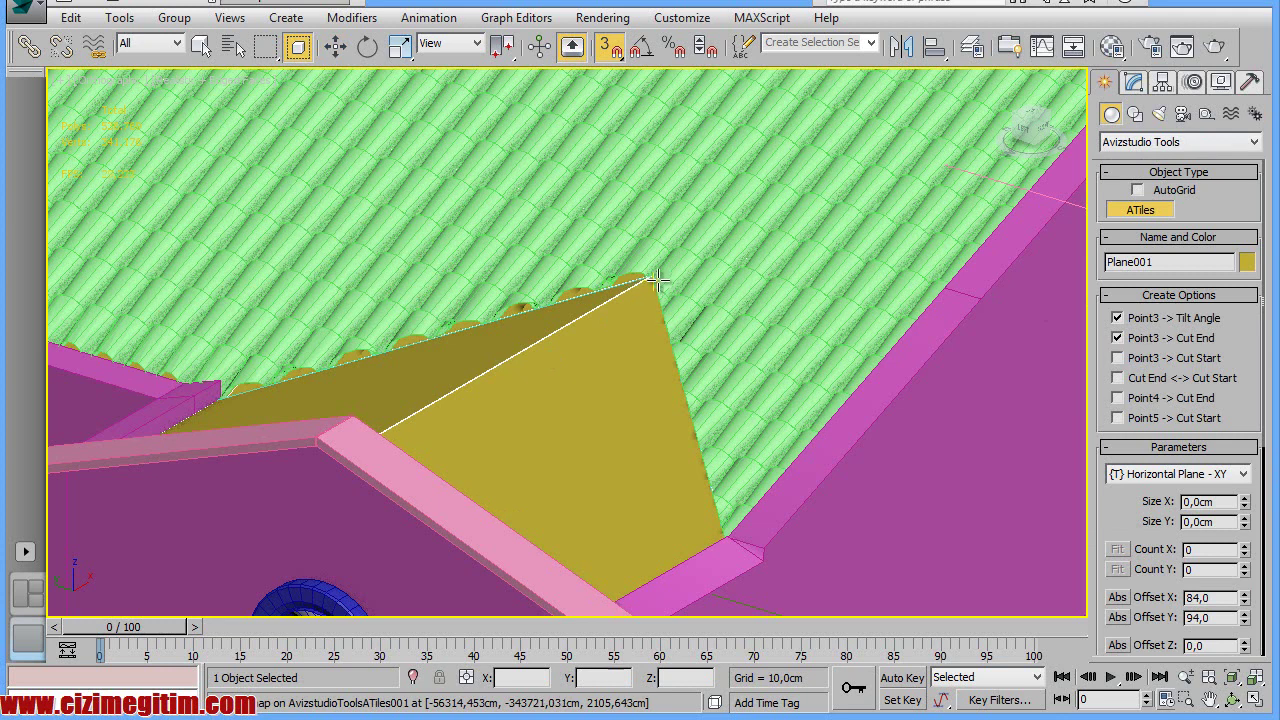
mouse_move(650, 273)
mouse_down()
mouse_move(377, 440)
mouse_move(371, 431)
mouse_up()
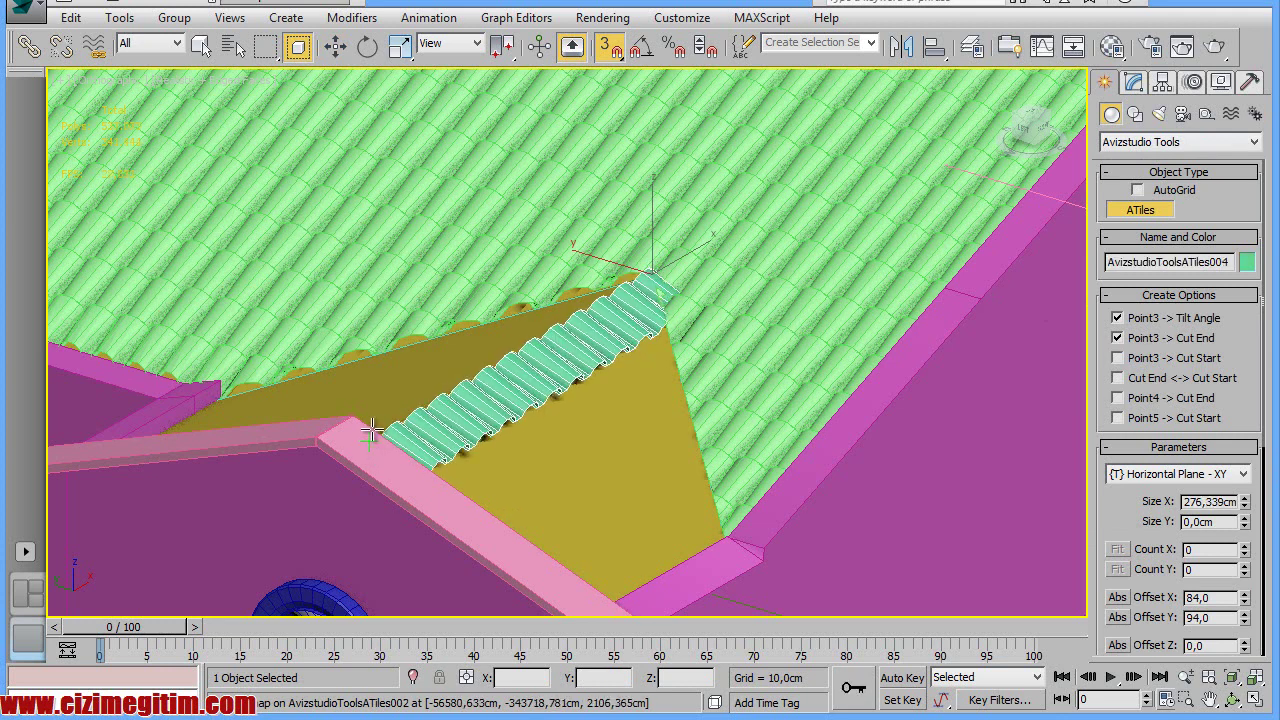
key(Escape)
Redraw about 290 cm of Straight Line - Y ridge tiles along the gable's top edge
click(879, 478)
click(1175, 476)
click(1188, 502)
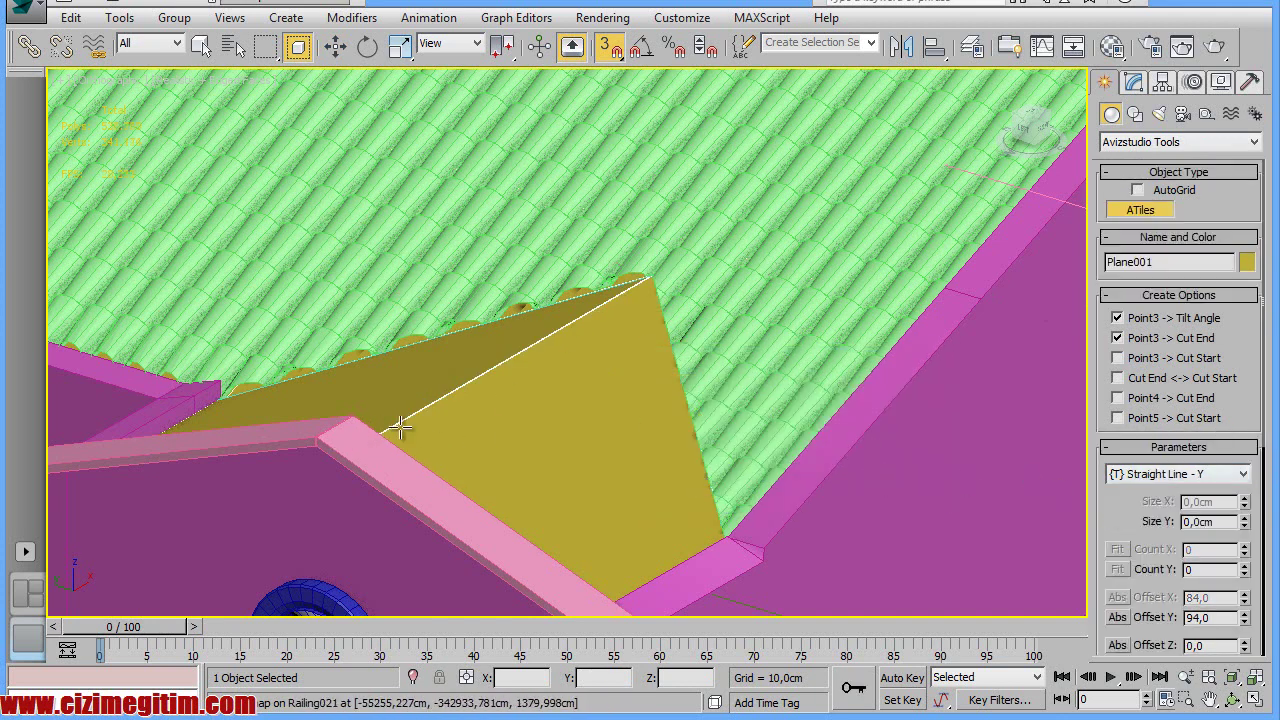
mouse_move(645, 278)
mouse_down()
mouse_move(309, 432)
mouse_move(358, 441)
mouse_move(344, 439)
mouse_up()
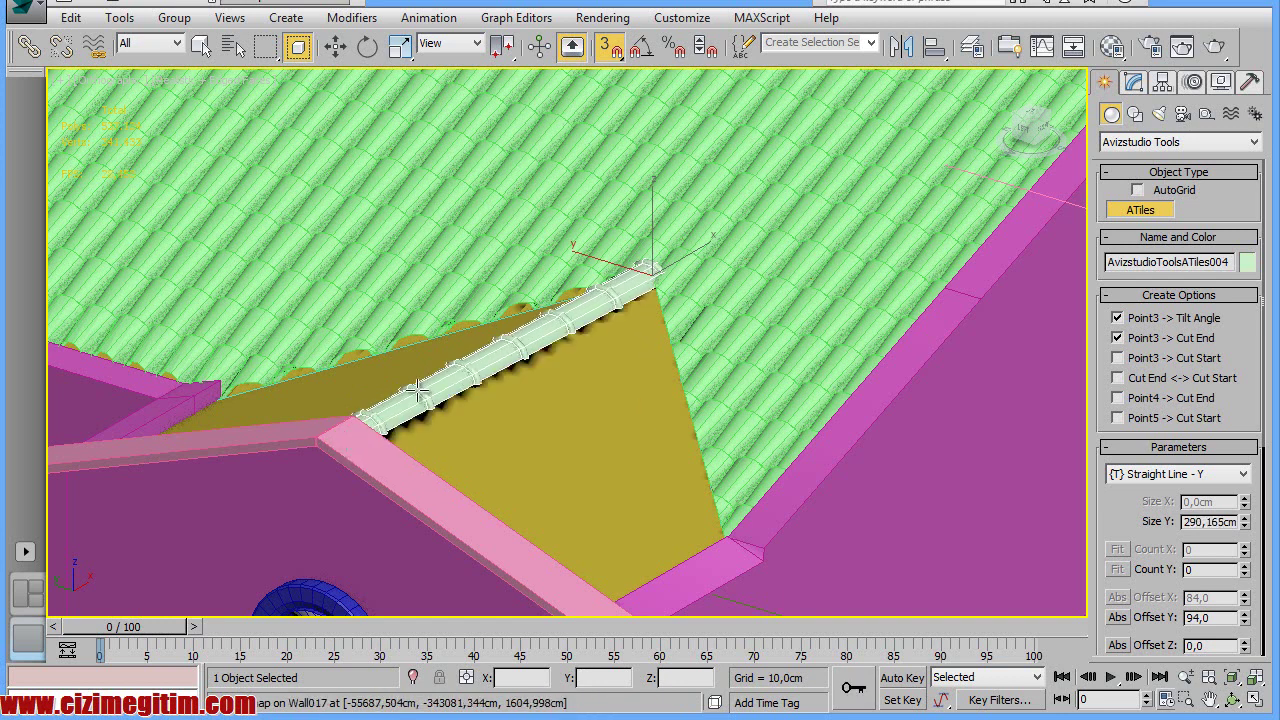
key(w)
right_click(498, 356)
Select the yellow gable plane and undo the ridge tile row on it
click(545, 269)
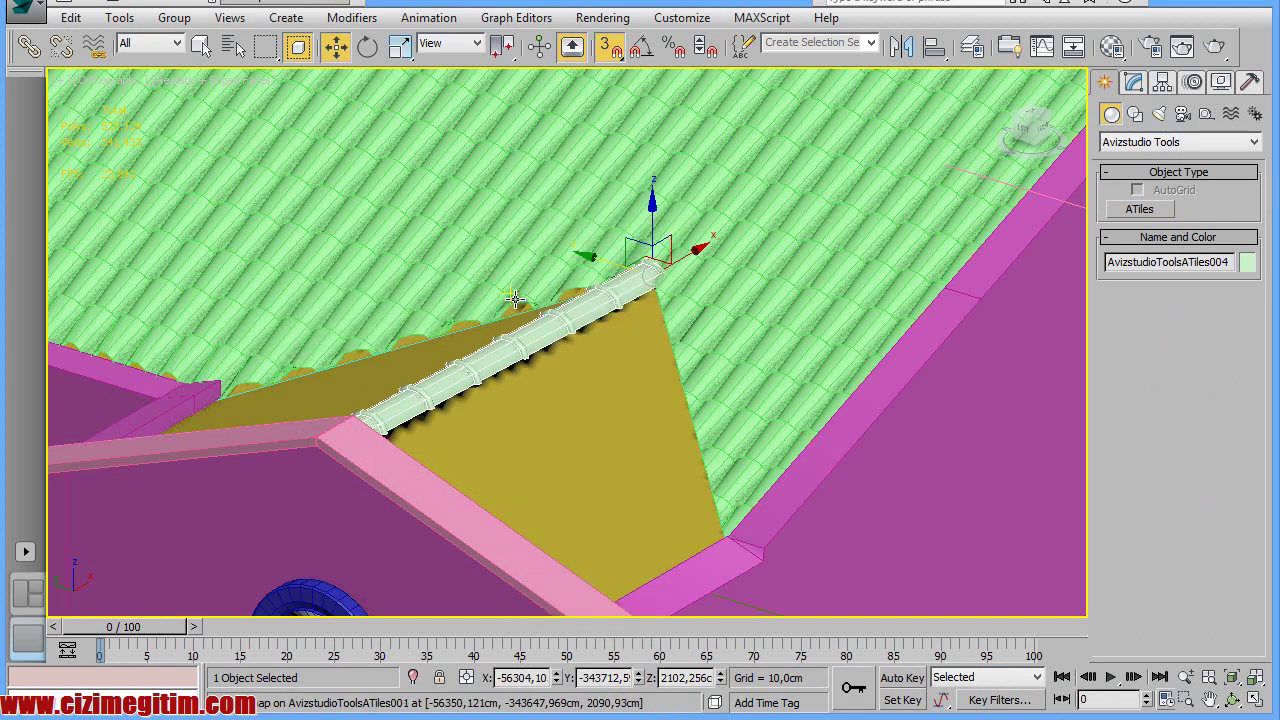
scroll(414, 346, down, 2)
scroll(414, 346, down, 3)
scroll(524, 334, down, 2)
click(524, 334)
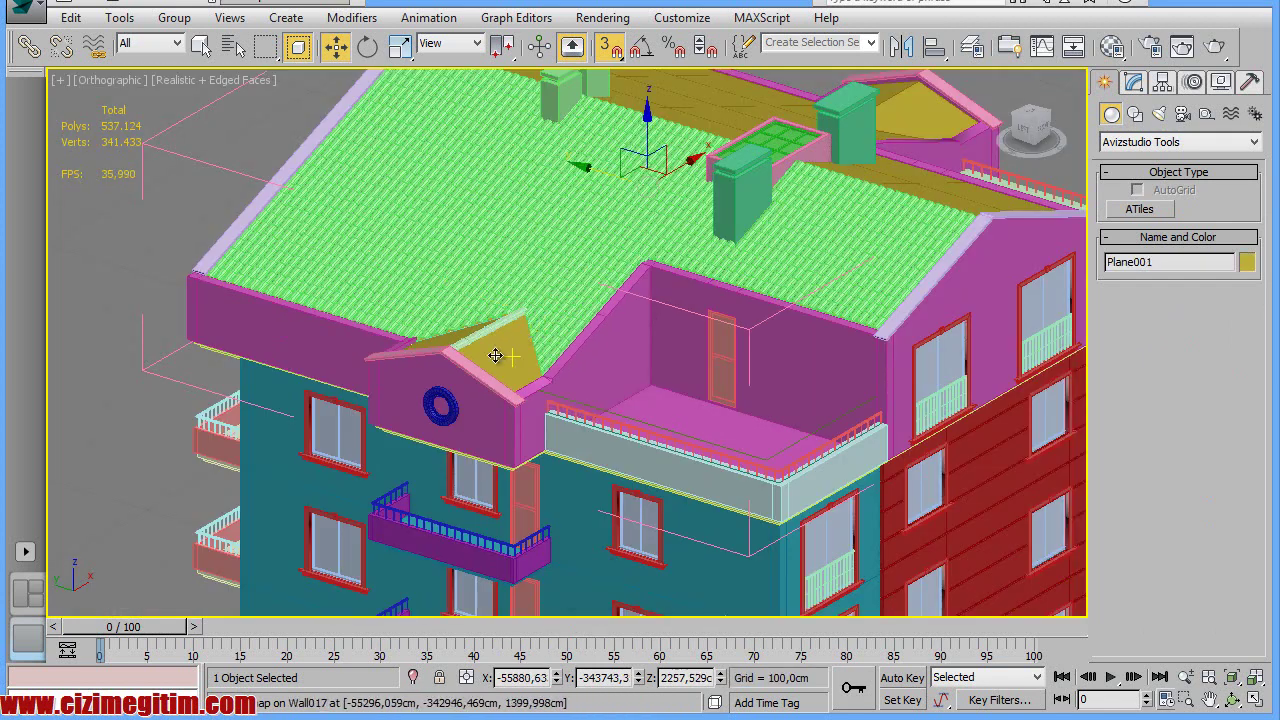
scroll(496, 354, up, 5)
scroll(540, 349, down, 5)
scroll(788, 312, up, 2)
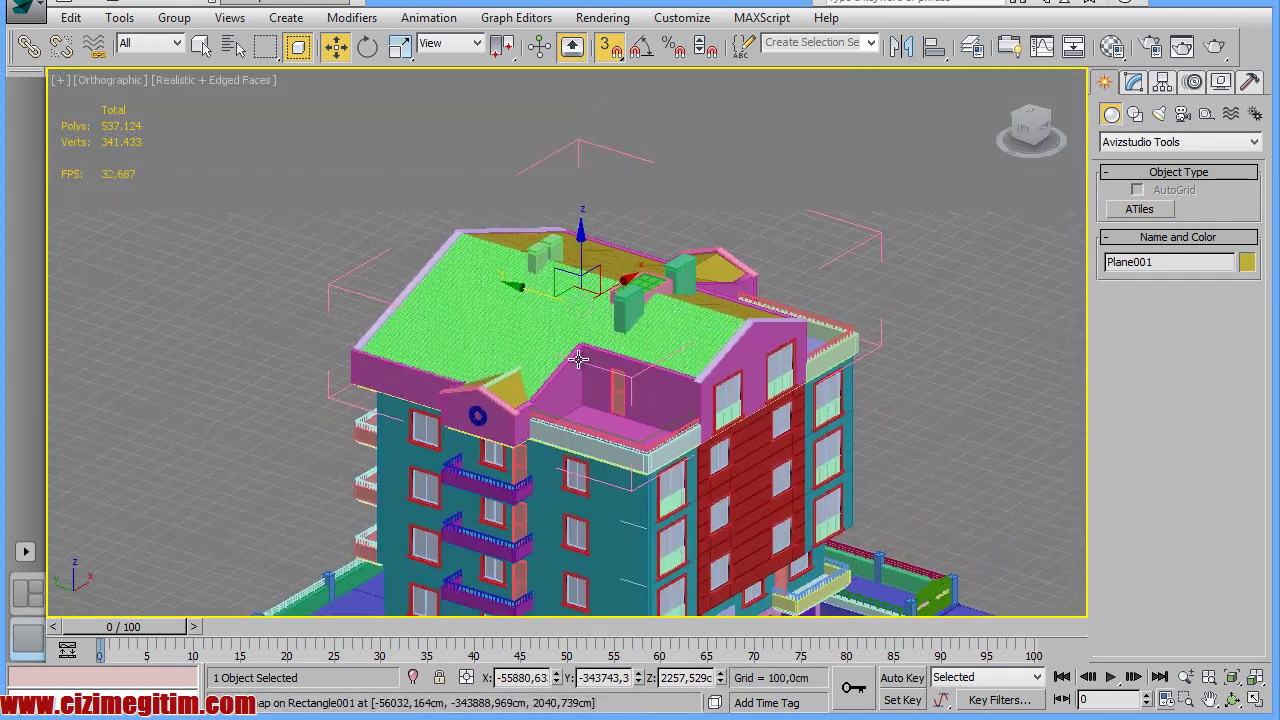
scroll(788, 312, up, 2)
scroll(471, 451, up, 1)
scroll(471, 451, up, 2)
scroll(483, 397, up, 1)
scroll(483, 397, down, 1)
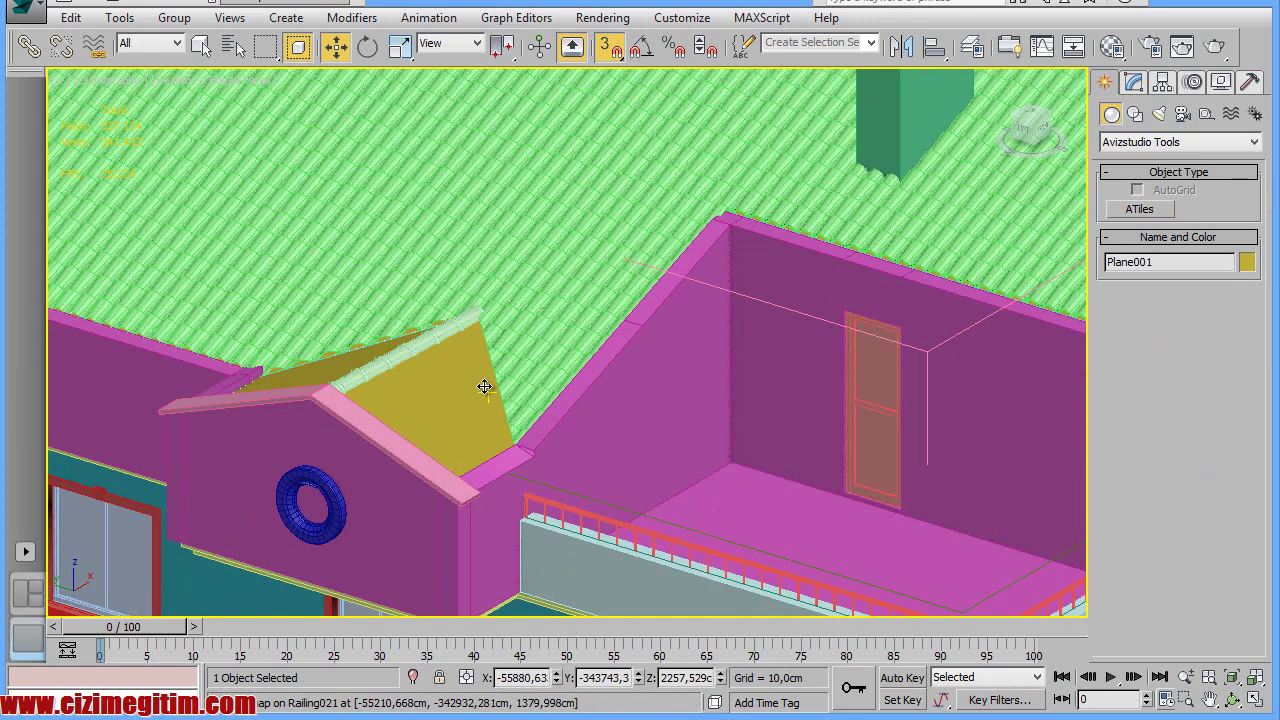
key(ctrl+z)
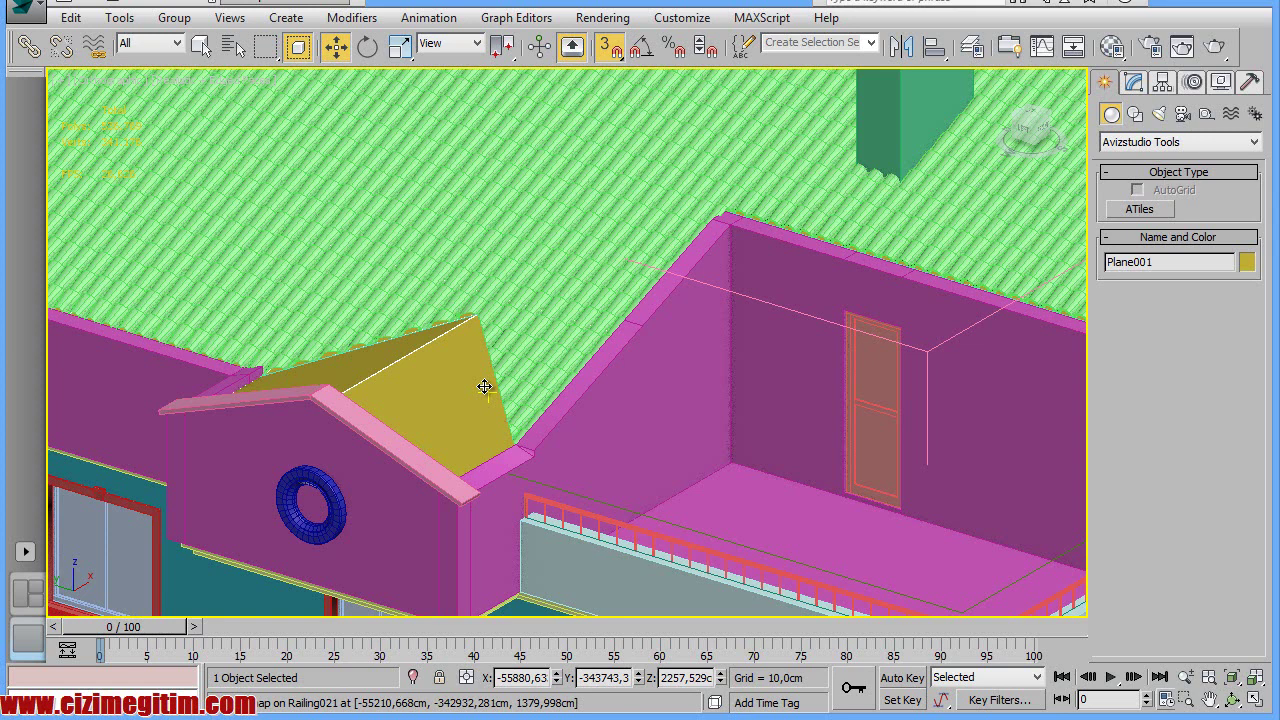
Select Wall027 and orbit the view toward the front facade
click(729, 414)
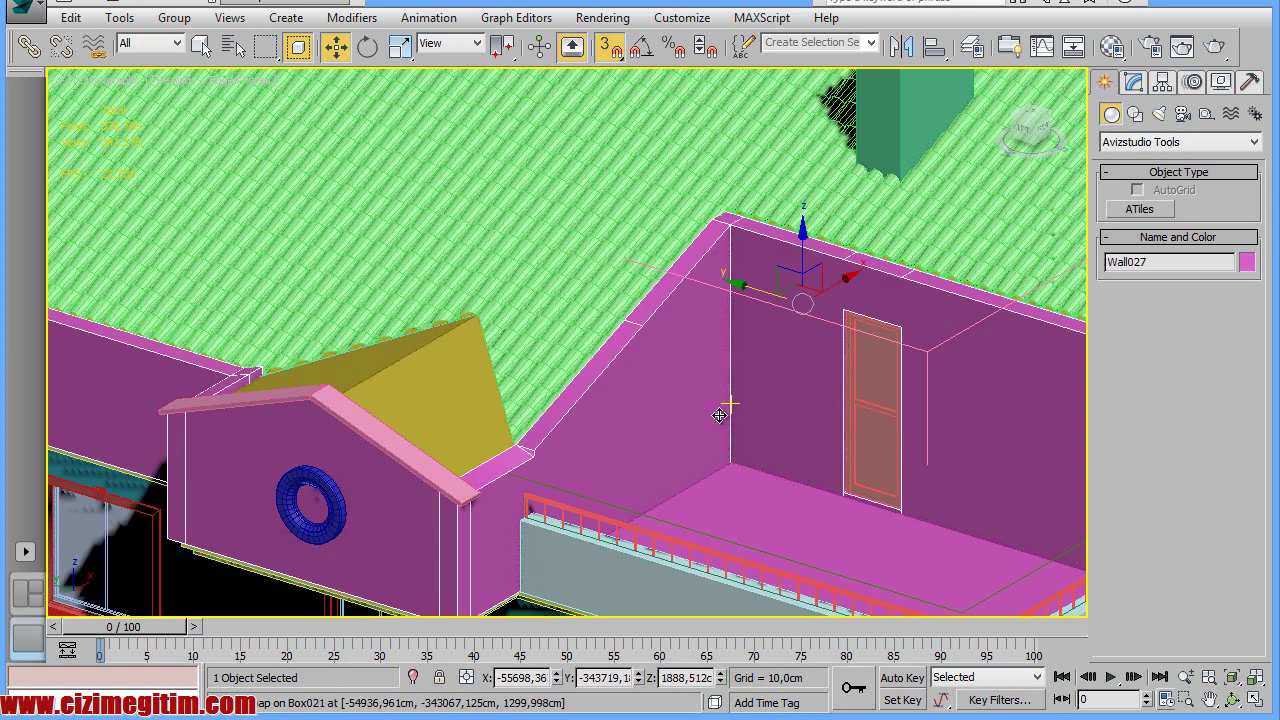
scroll(546, 356, down, 3)
right_click(546, 356)
click(676, 383)
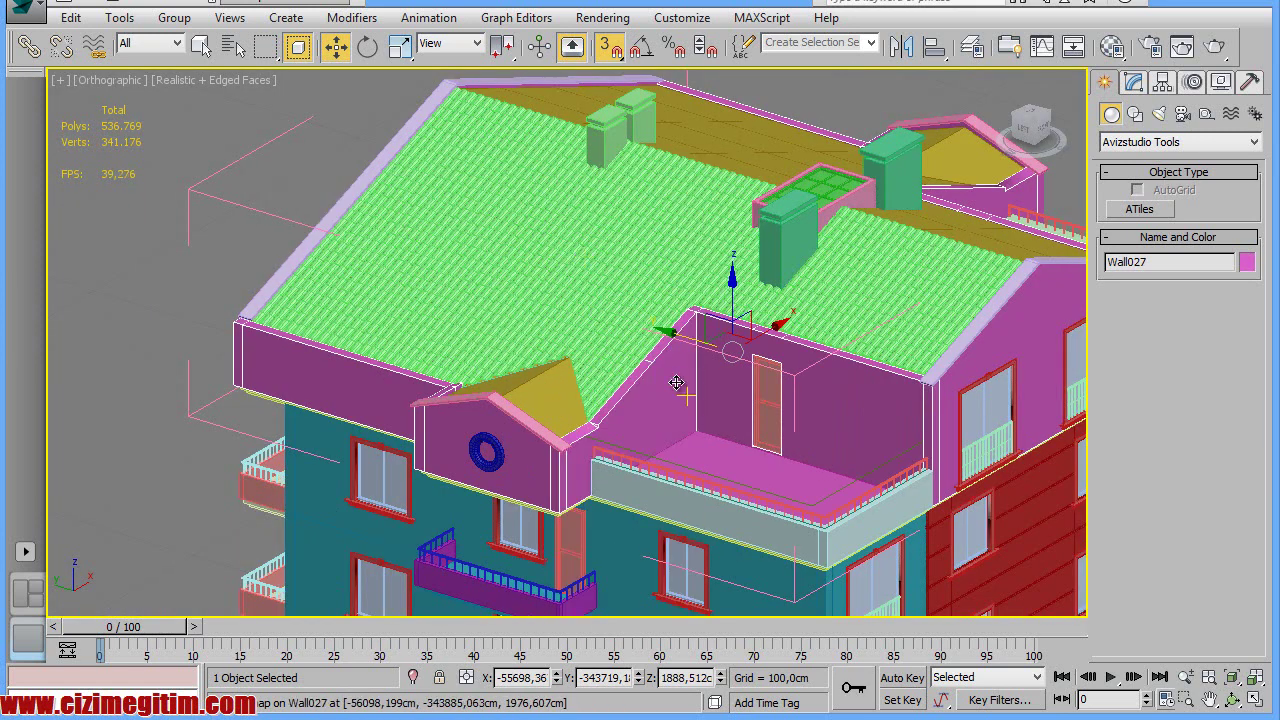
click(1233, 698)
mouse_move(566, 440)
mouse_down()
mouse_move(572, 485)
mouse_move(700, 434)
mouse_move(809, 449)
mouse_move(394, 423)
mouse_up()
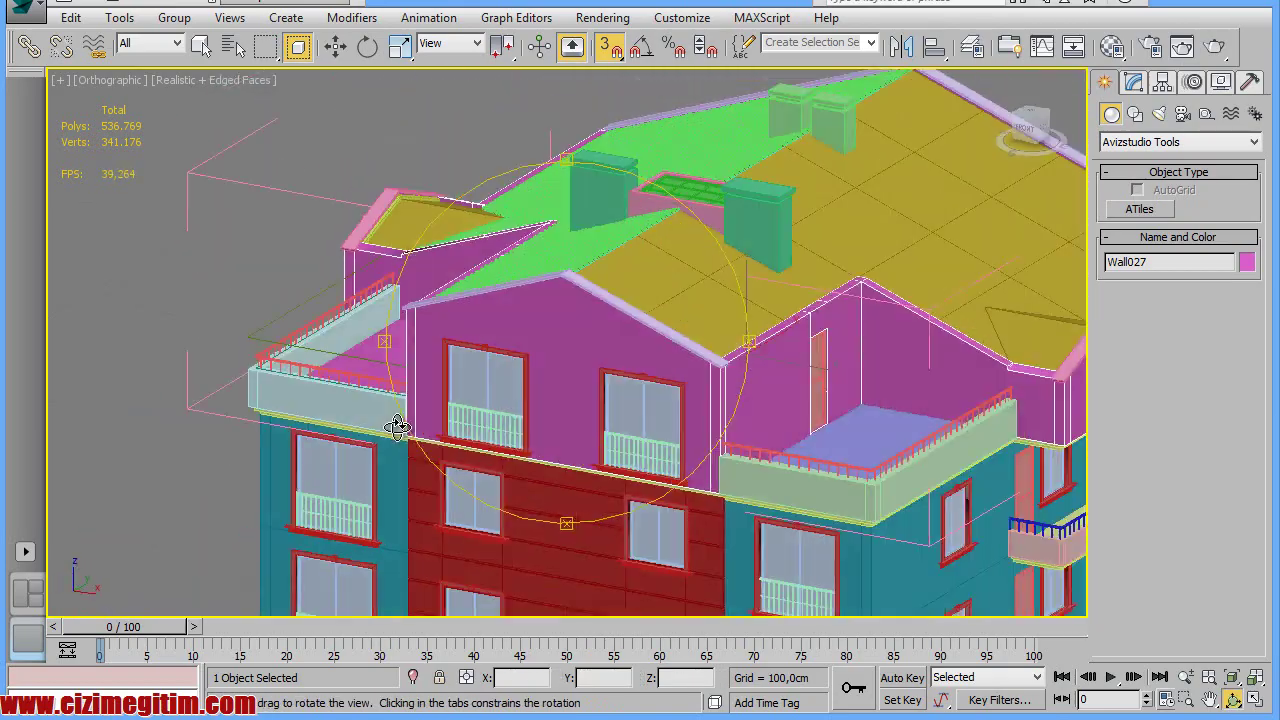
right_click(508, 411)
Switch to the Front view shown in wireframe
key(f)
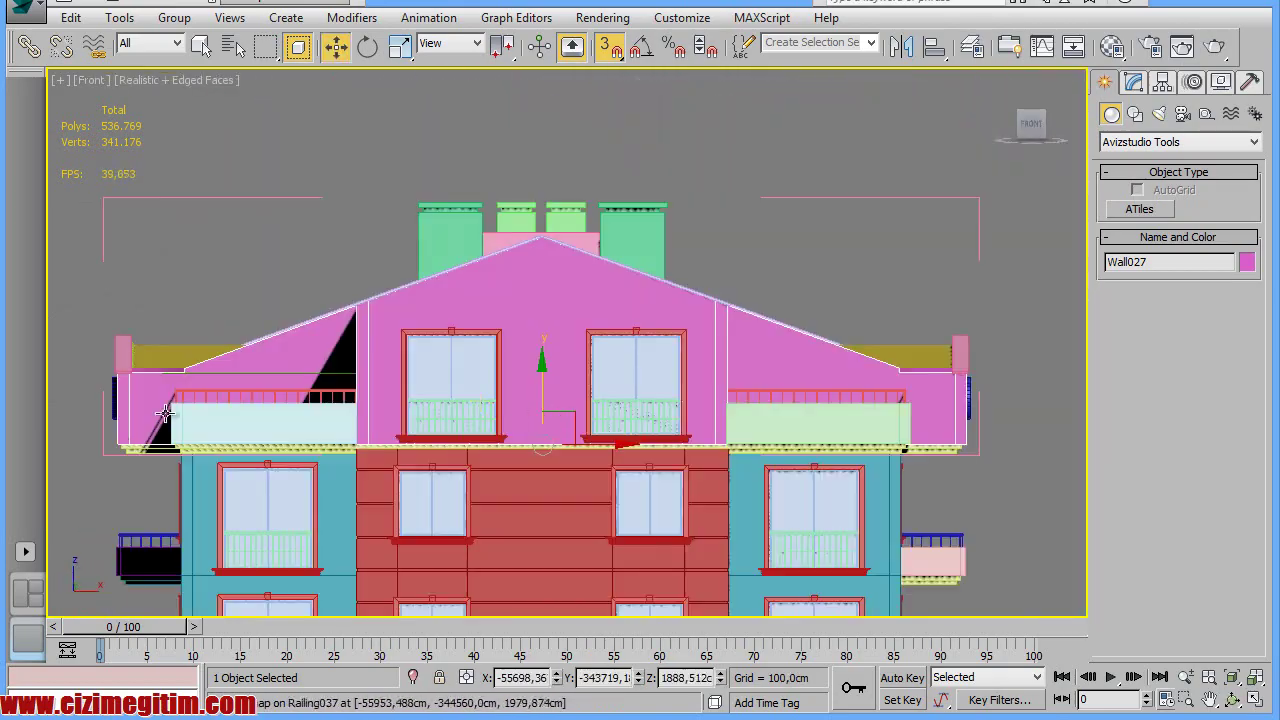
scroll(165, 414, up, 3)
scroll(315, 353, up, 3)
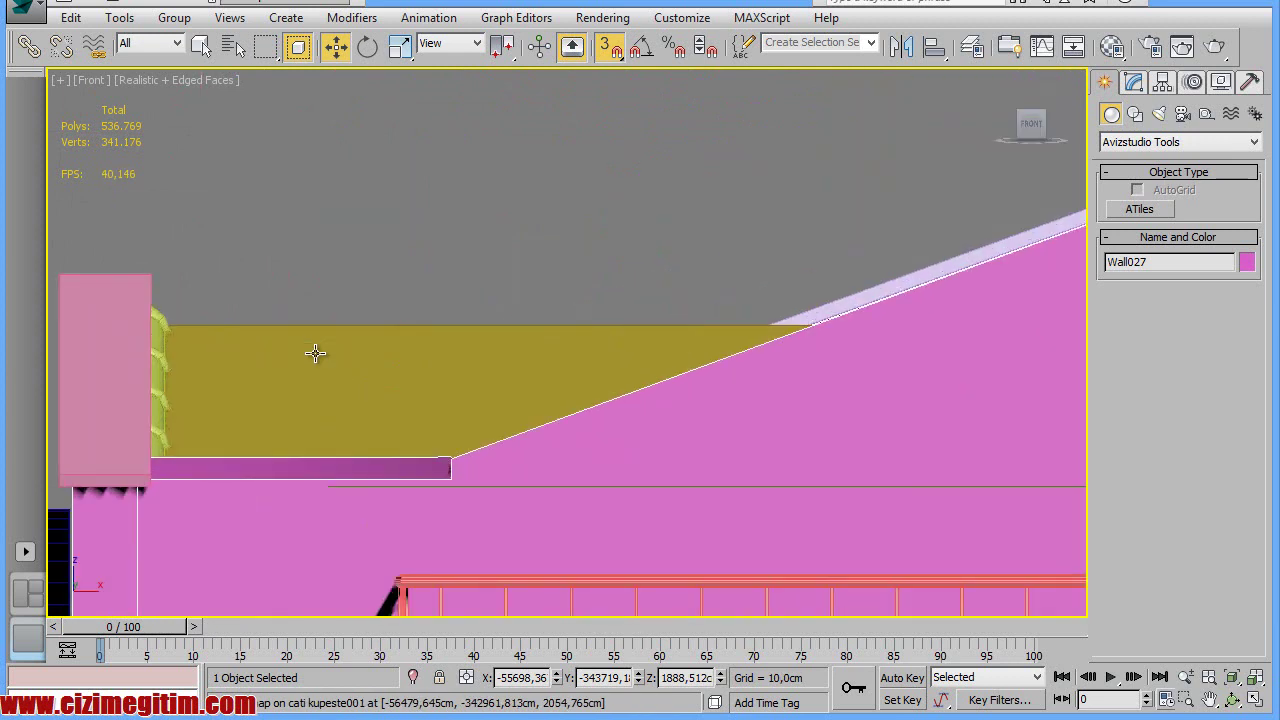
key(F3)
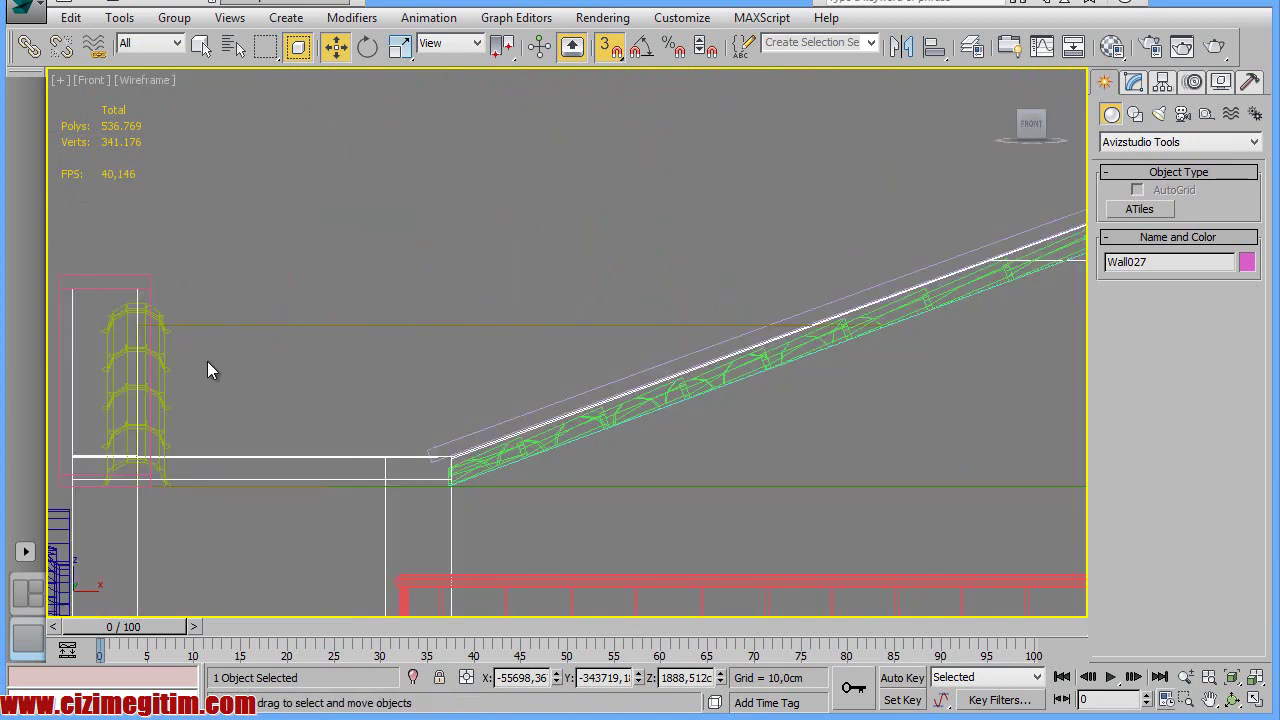
Set AvizstudioToolsATiles002's layout to Horizontal Plane - XY and orbit to check the tiled gable
click(163, 404)
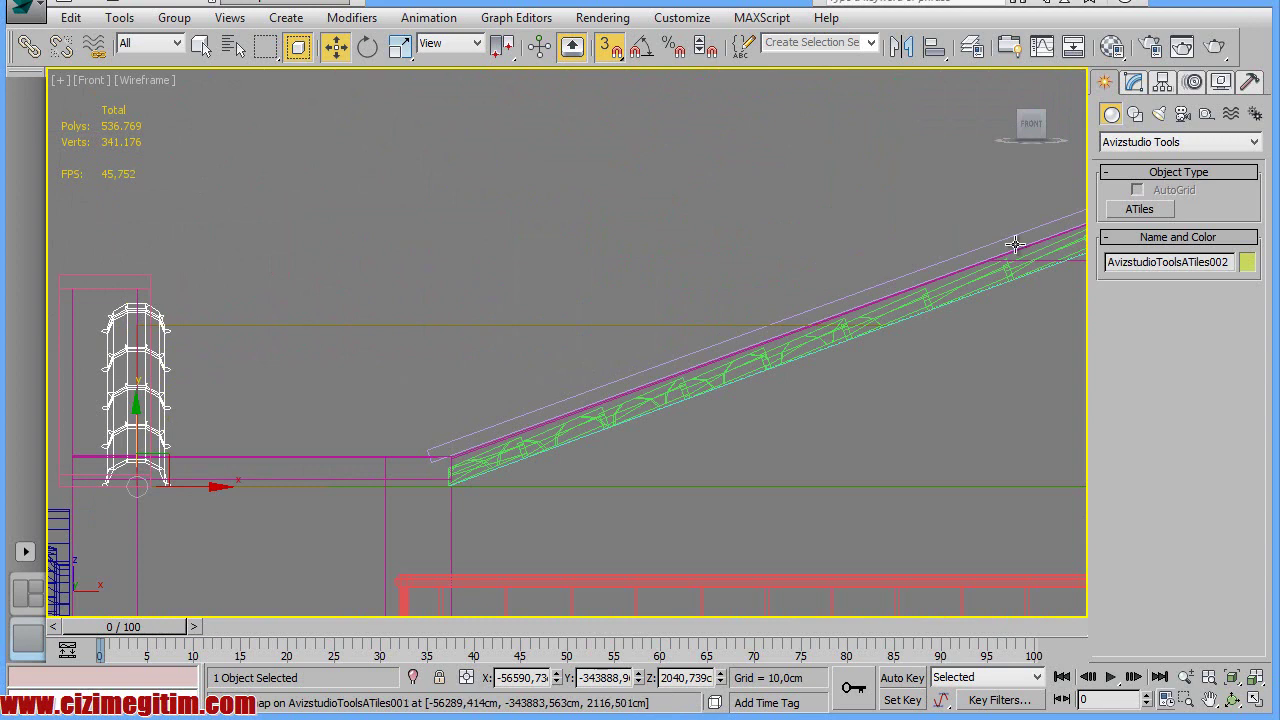
click(1134, 83)
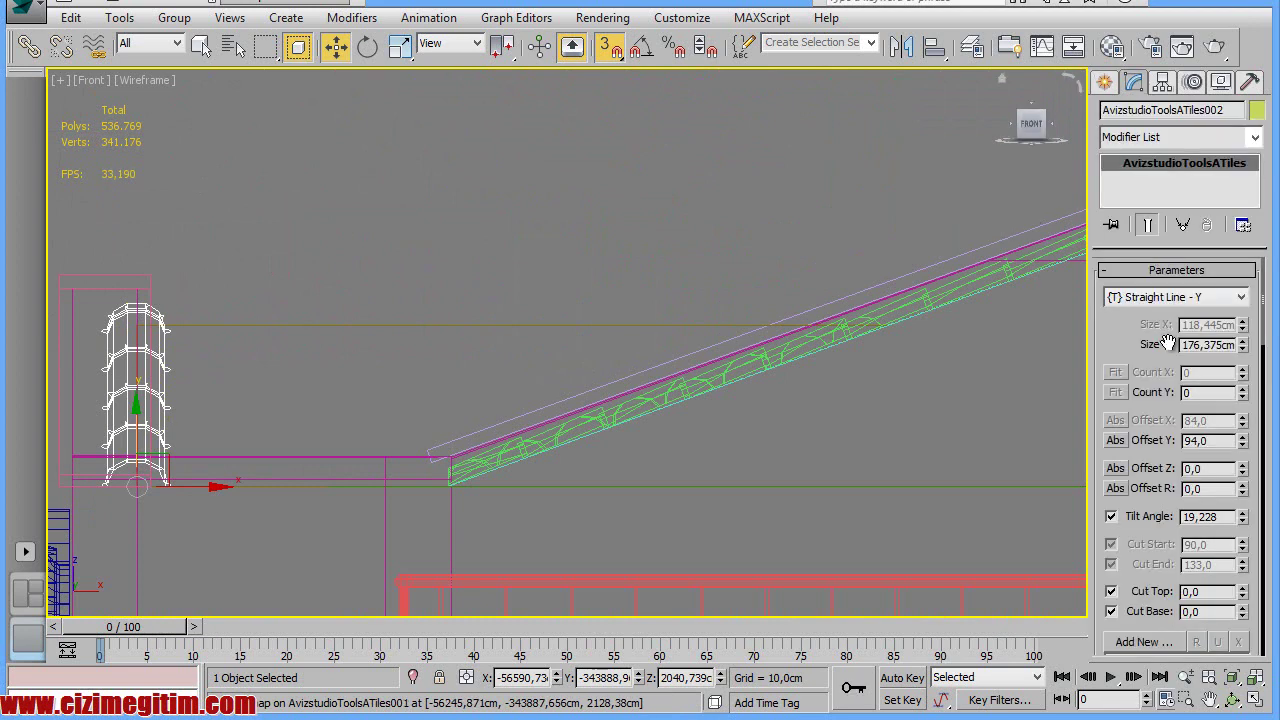
click(1207, 298)
click(1210, 325)
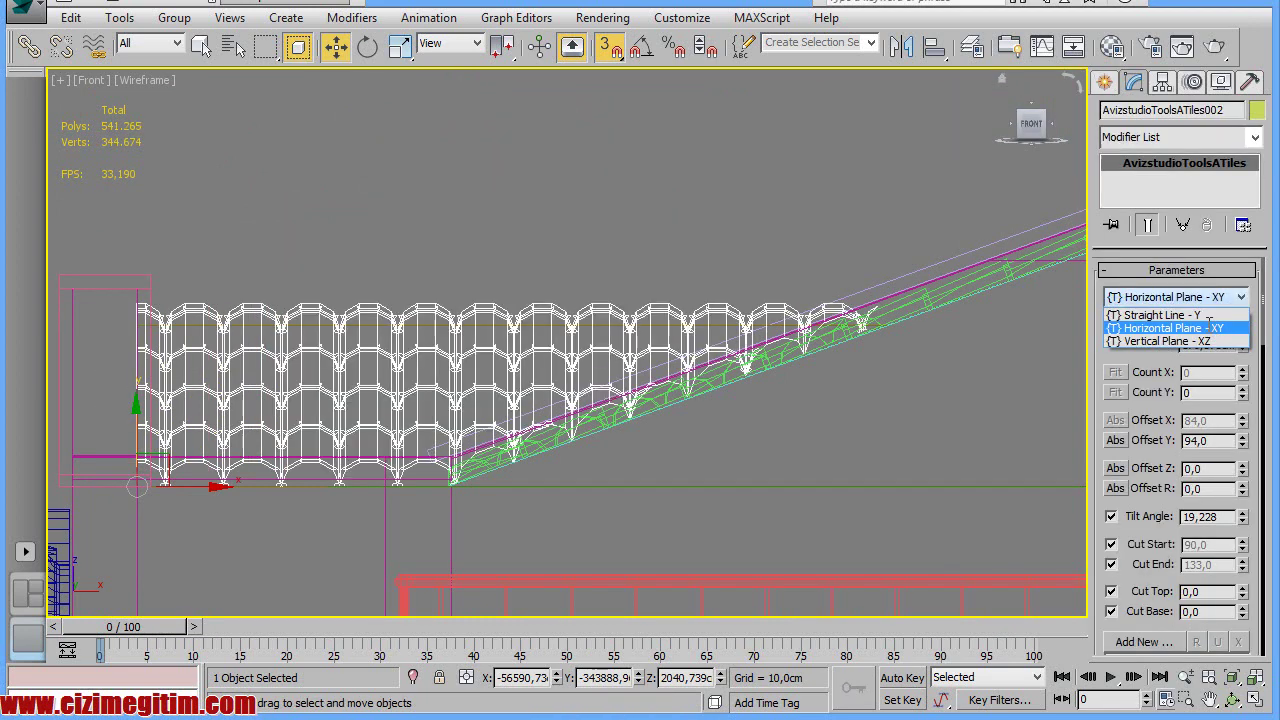
click(1231, 700)
drag(629, 486, 727, 535)
drag(562, 415, 494, 360)
key(w)
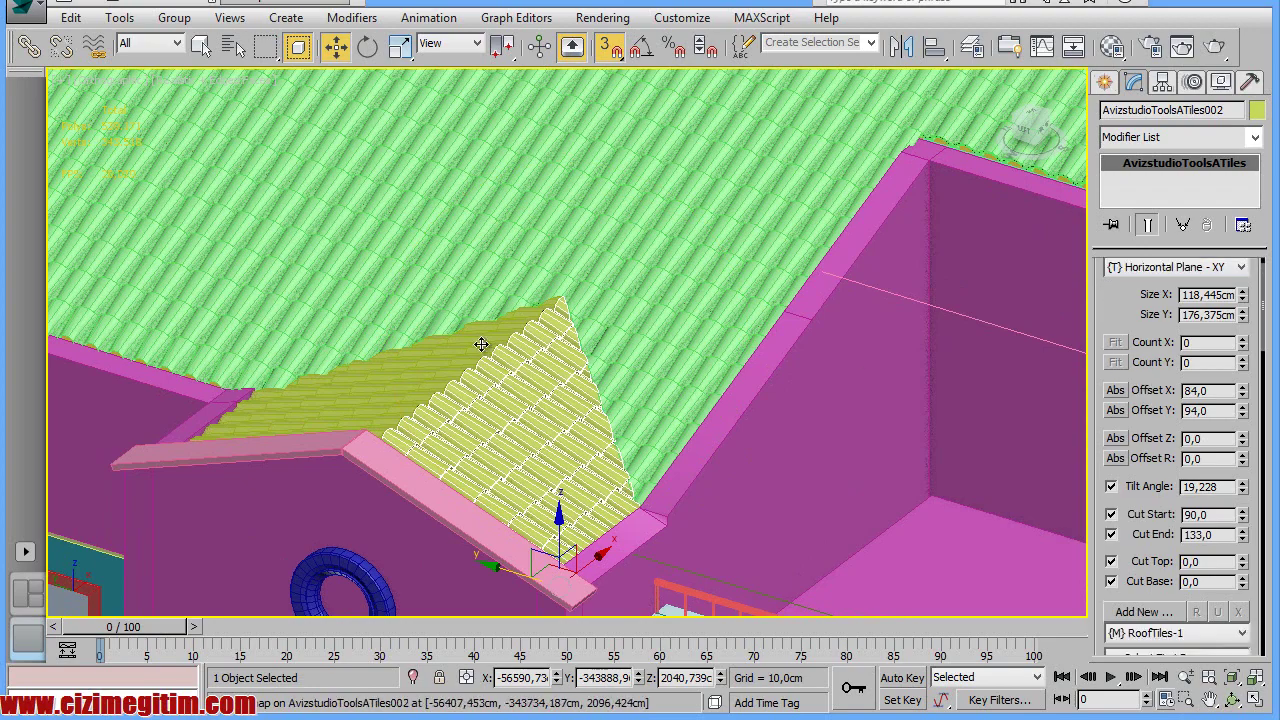
Clear the selection and start a new ATiles object with the Straight Line - Y layout
scroll(483, 343, down, 2)
scroll(600, 371, down, 5)
scroll(494, 285, down, 3)
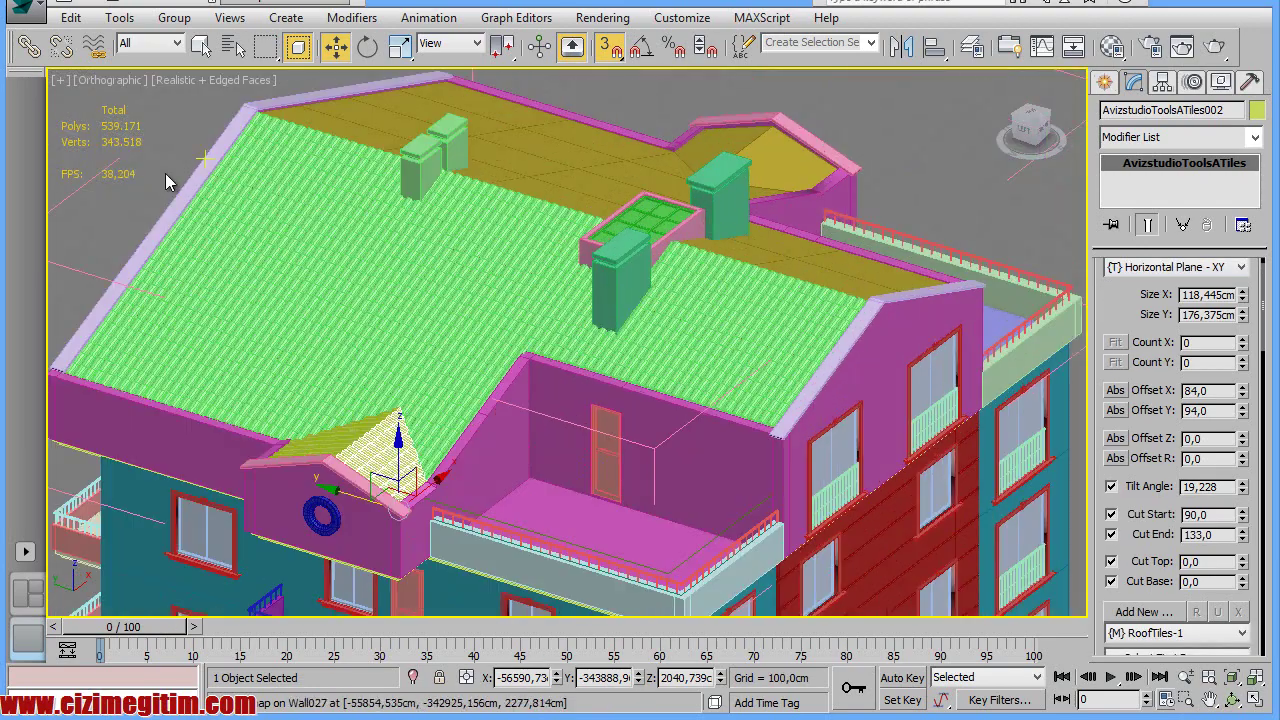
key(ctrl+d)
scroll(368, 394, up, 3)
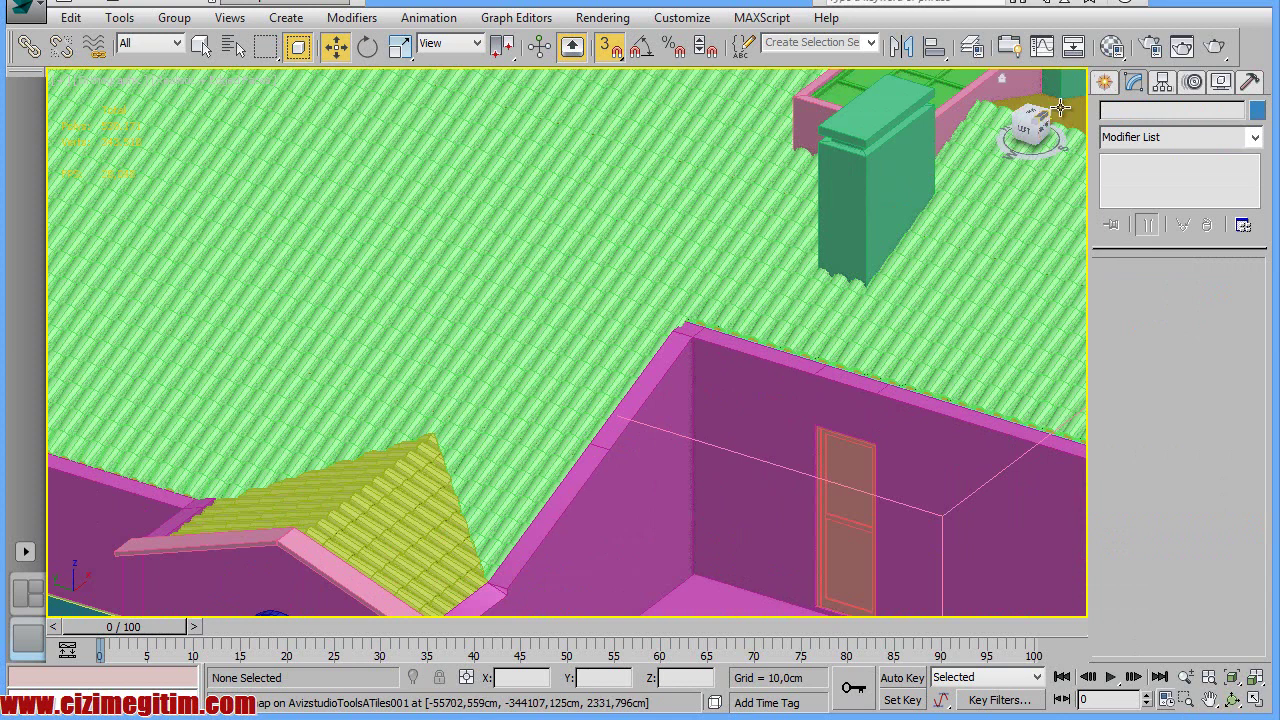
click(1104, 82)
click(1167, 206)
middle_drag(531, 390, 557, 370)
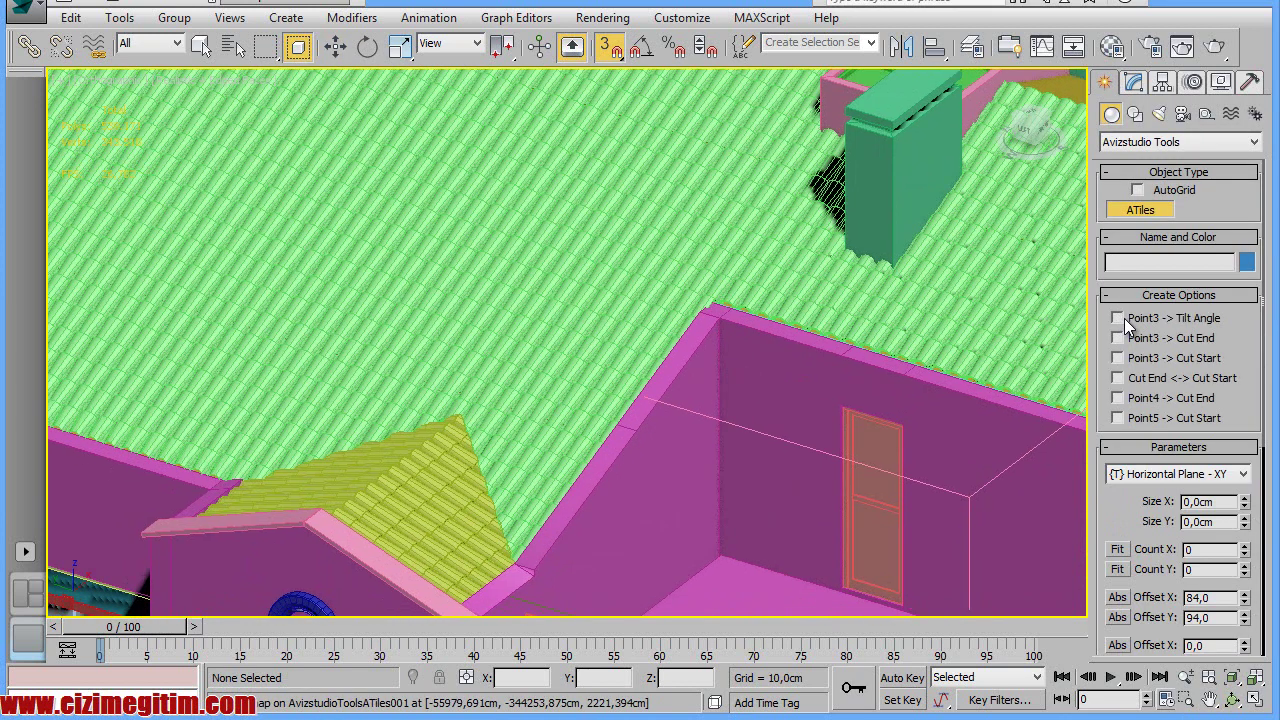
click(1175, 476)
click(1188, 514)
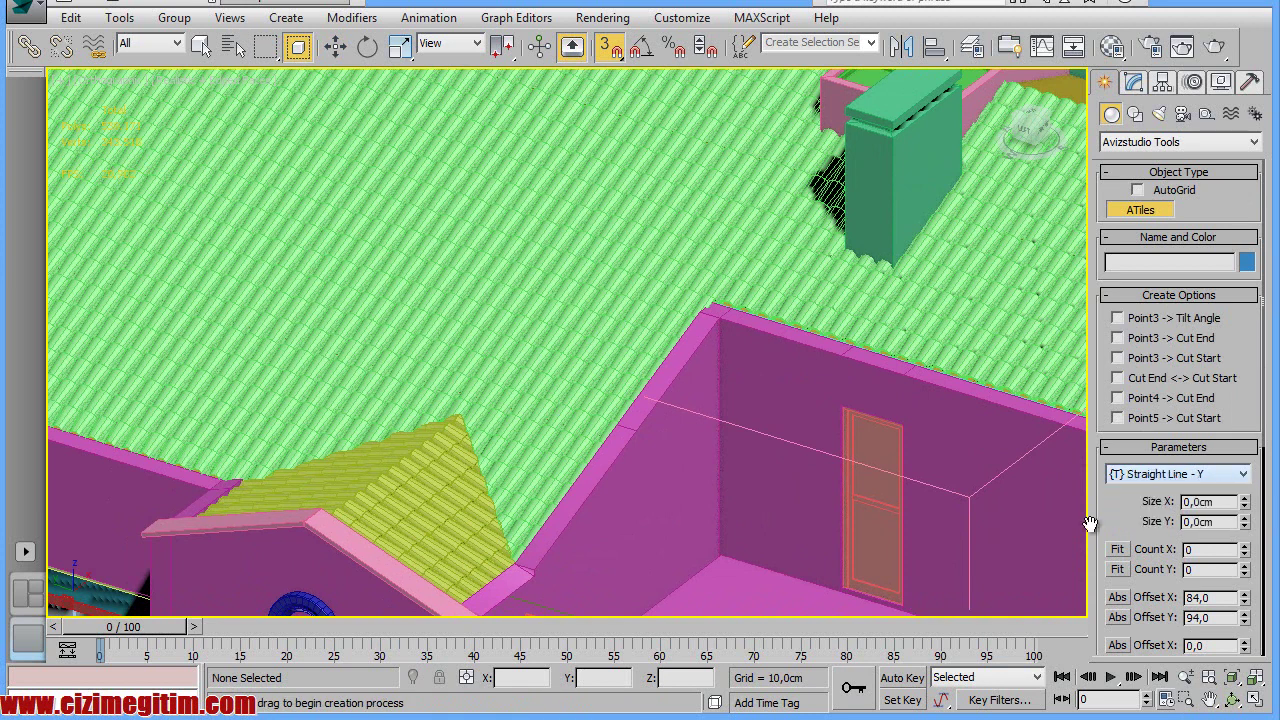
Draw a ridge tile row about 279 cm long from the gable peak down its ridge
scroll(1140, 530, down, 3)
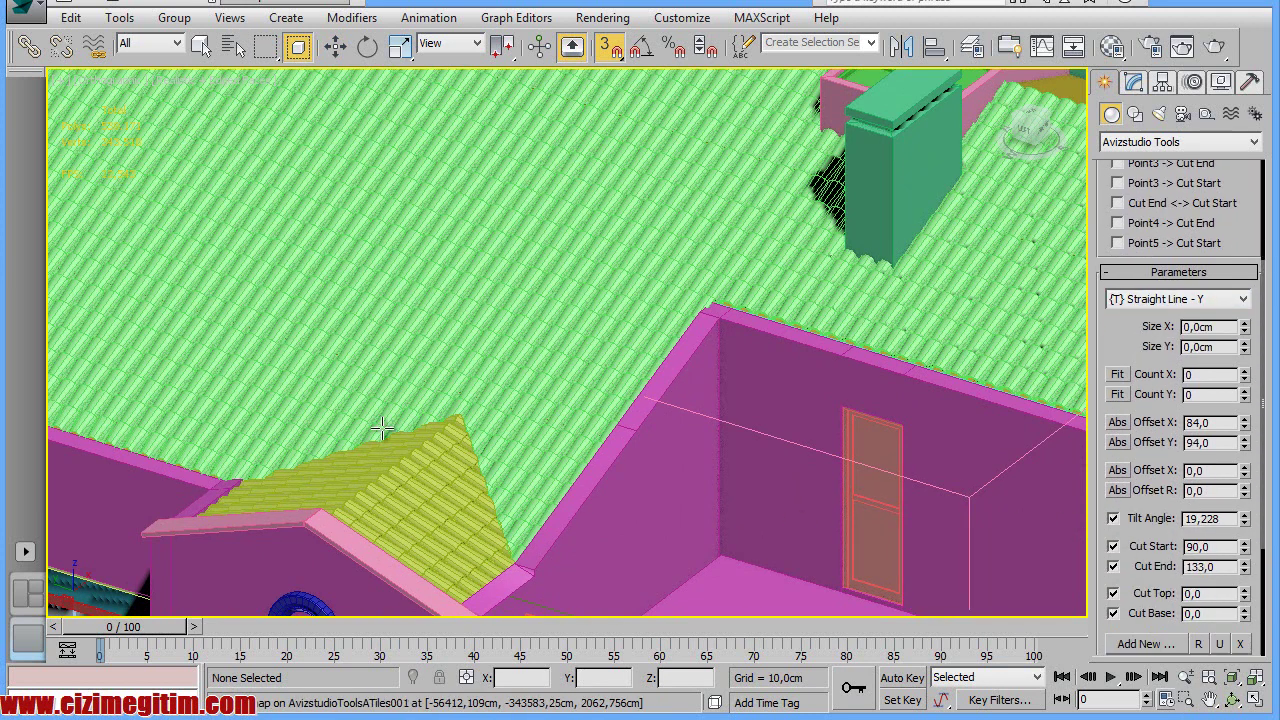
scroll(386, 435, up, 3)
scroll(491, 394, up, 2)
middle_drag(534, 349, 574, 322)
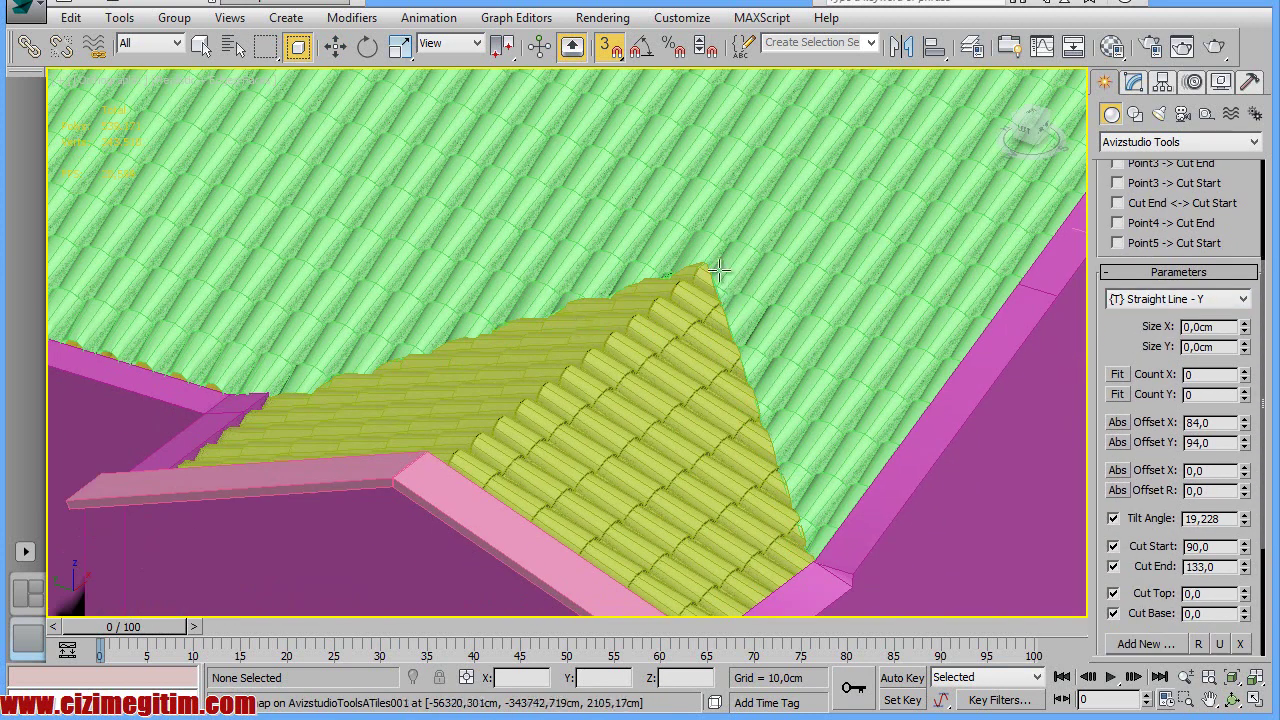
drag(707, 258, 425, 483)
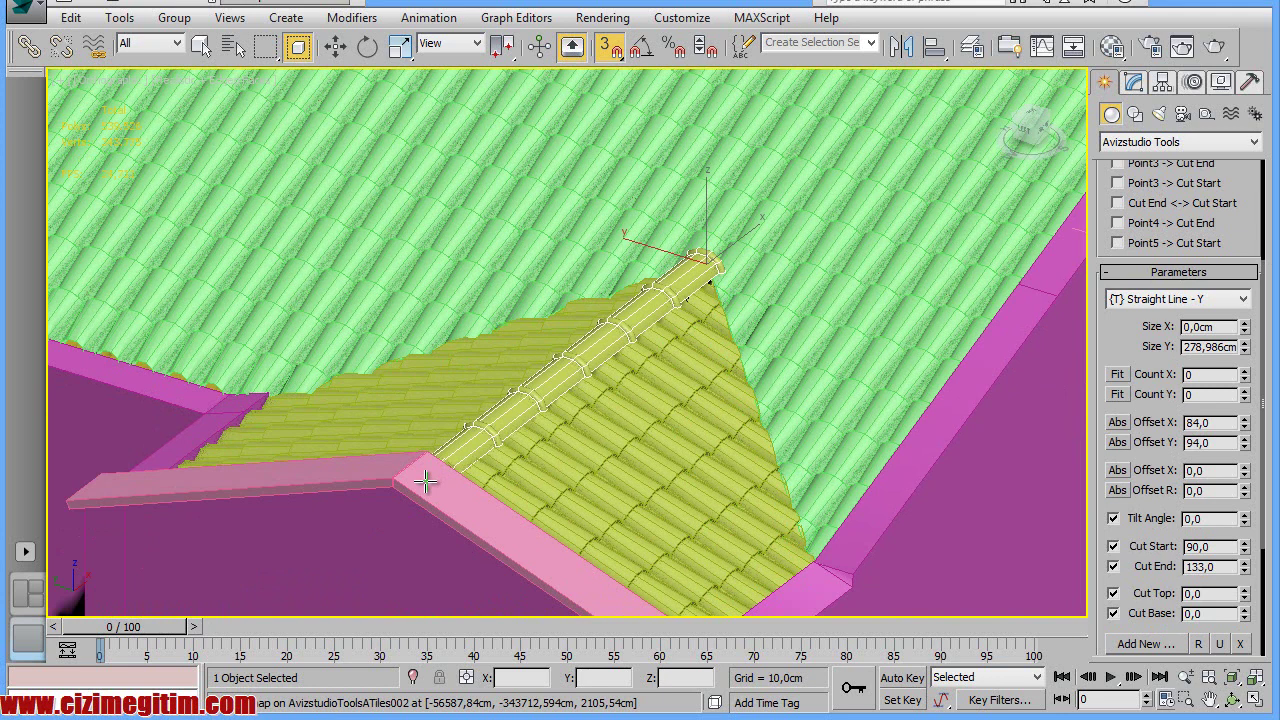
drag(425, 483, 424, 480)
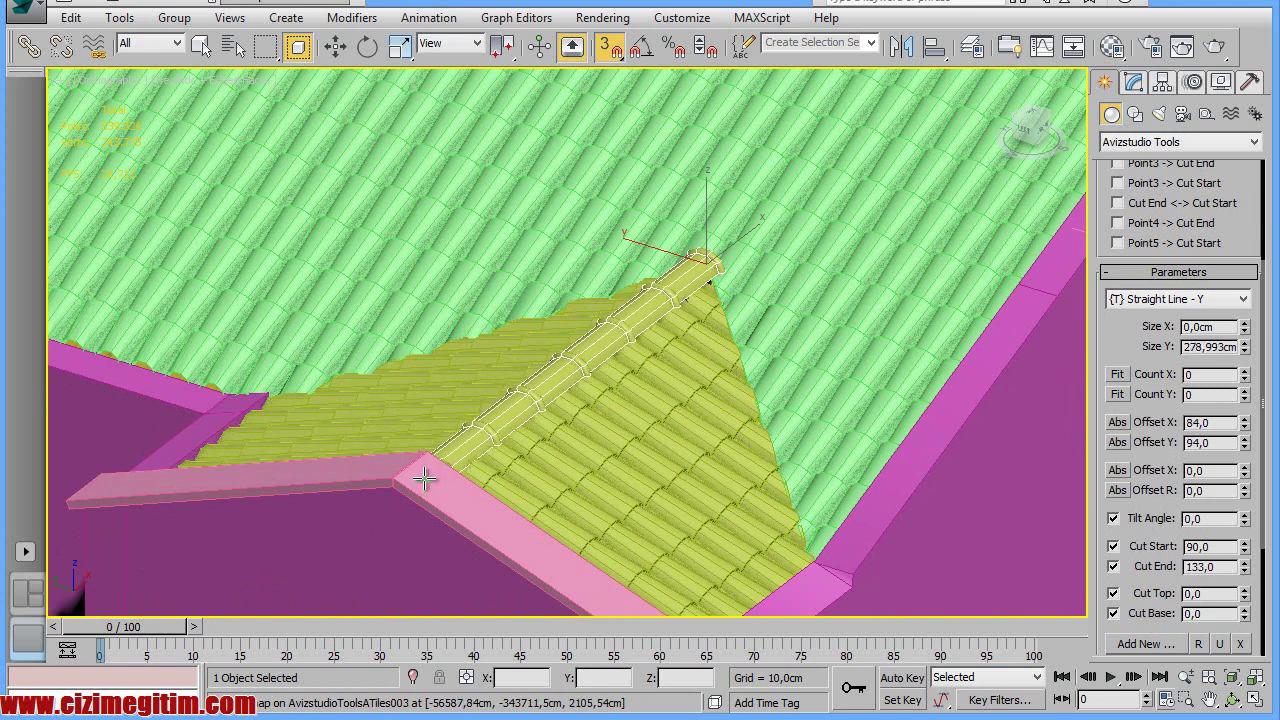
right_click(424, 480)
scroll(500, 400, down, 5)
scroll(500, 400, down, 3)
middle_drag(540, 310, 532, 446)
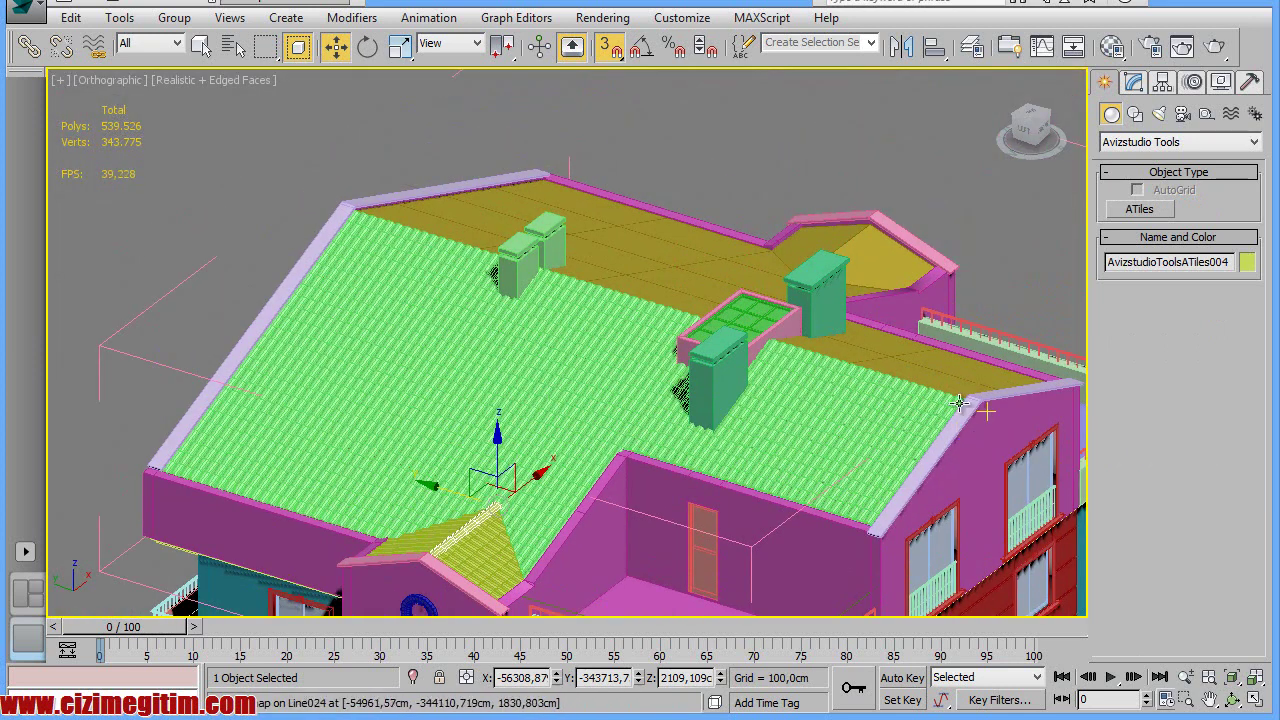
Orbit and zoom to an oblique view looking down on the main roof
click(1232, 699)
drag(695, 404, 960, 490)
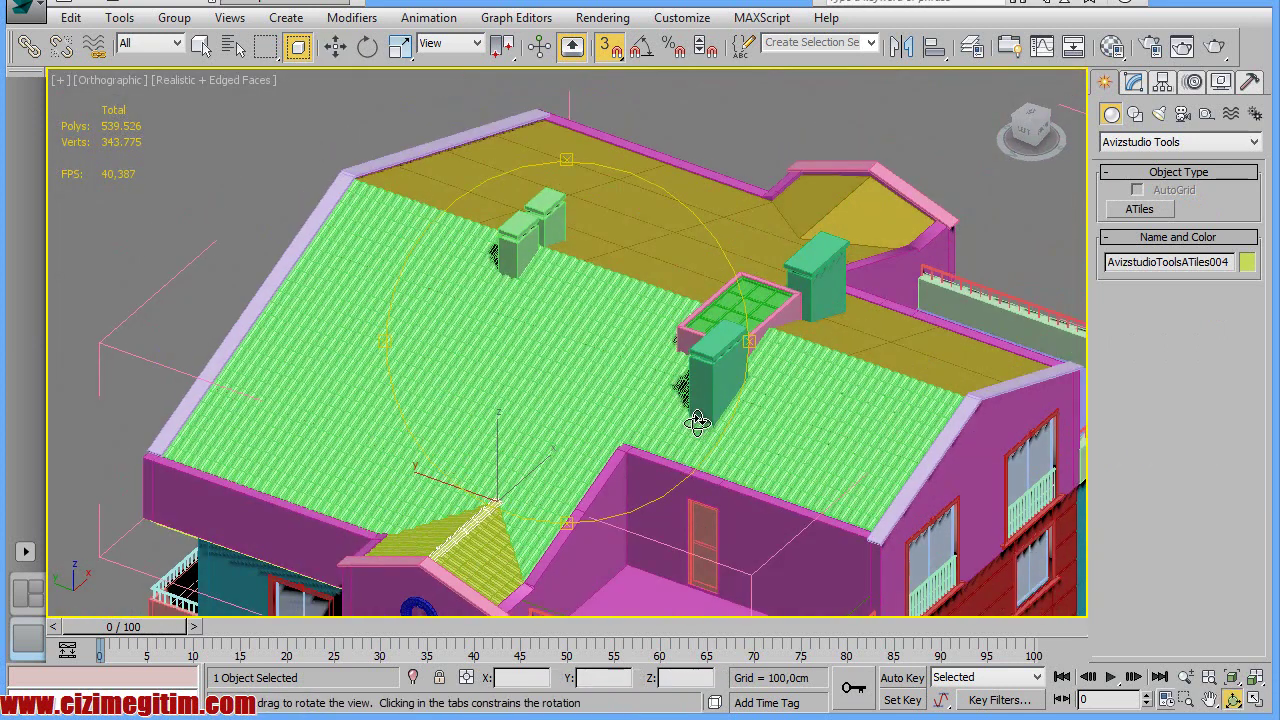
scroll(646, 423, up, 5)
scroll(360, 396, down, 2)
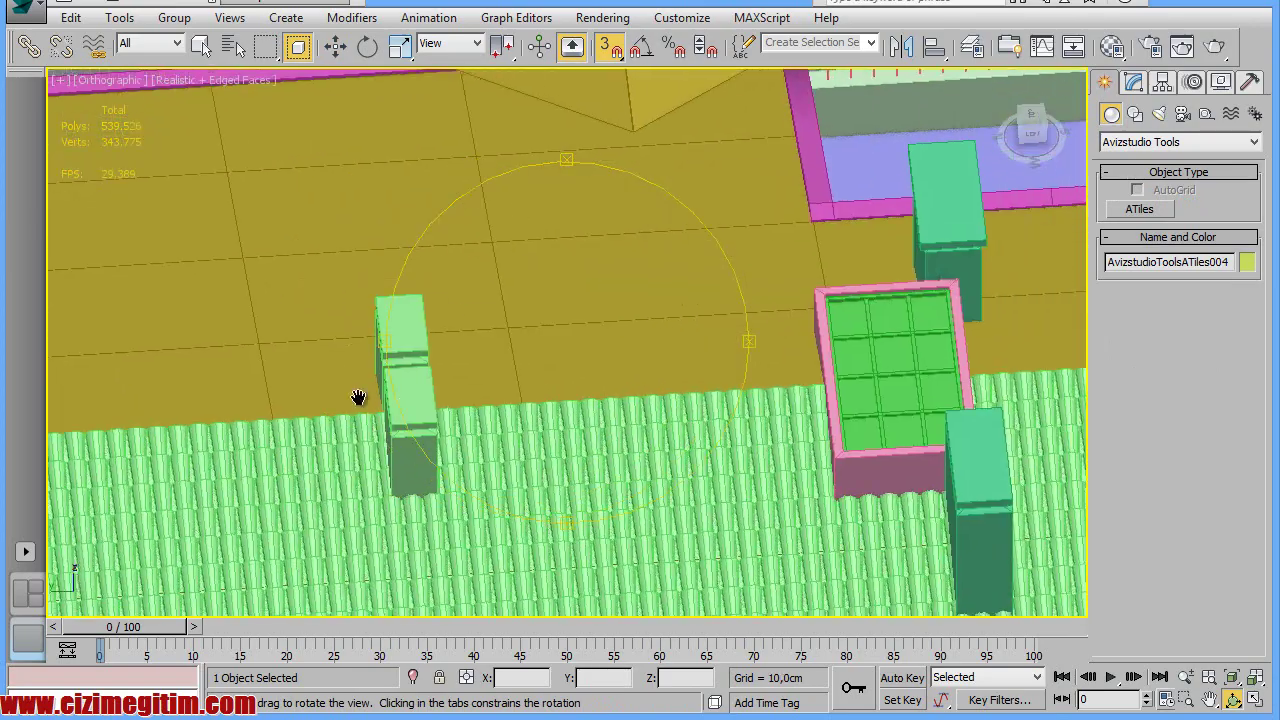
scroll(623, 446, down, 2)
drag(623, 446, 544, 459)
scroll(544, 459, up, 3)
scroll(544, 459, down, 2)
scroll(490, 340, down, 2)
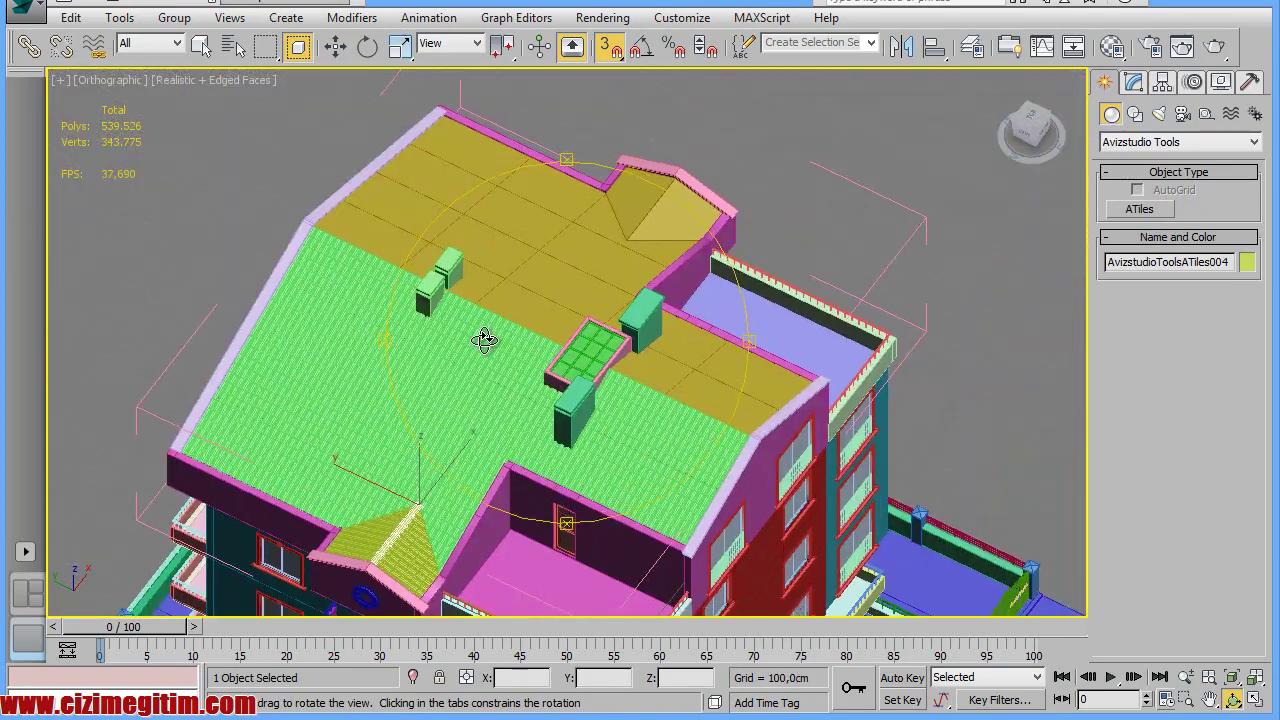
scroll(442, 342, up, 3)
scroll(397, 317, up, 2)
scroll(398, 315, up, 2)
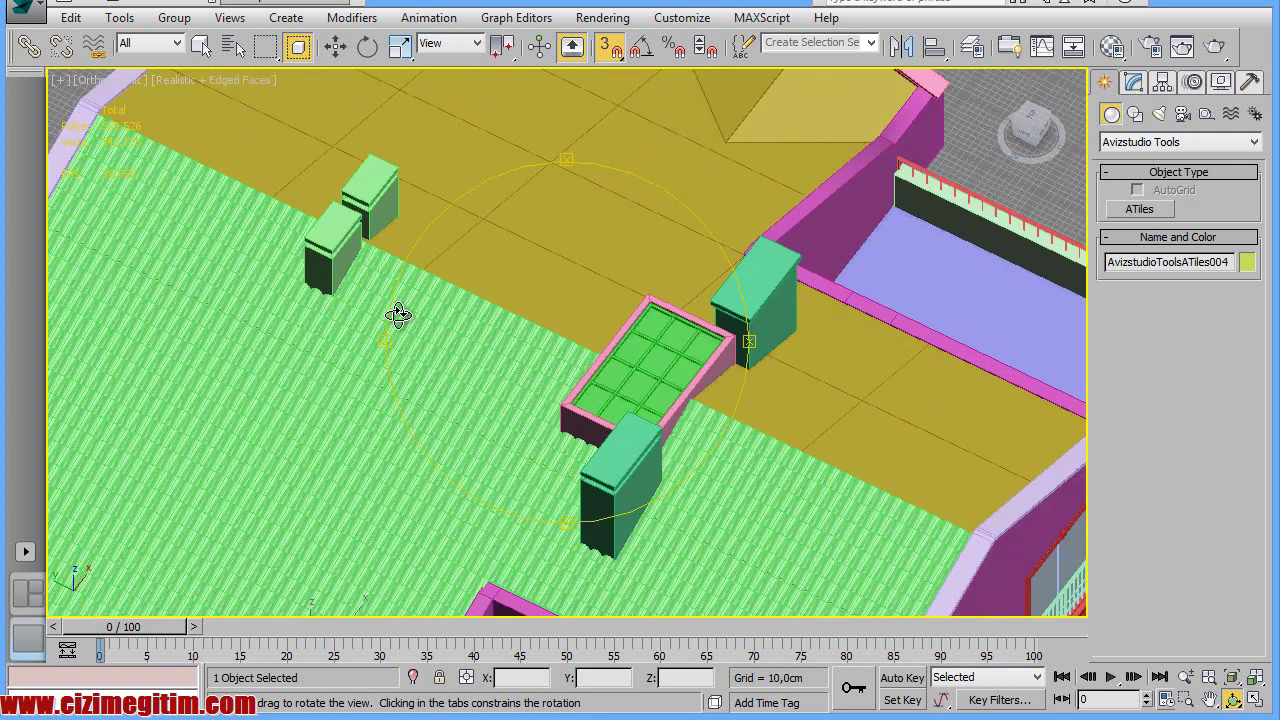
key(w)
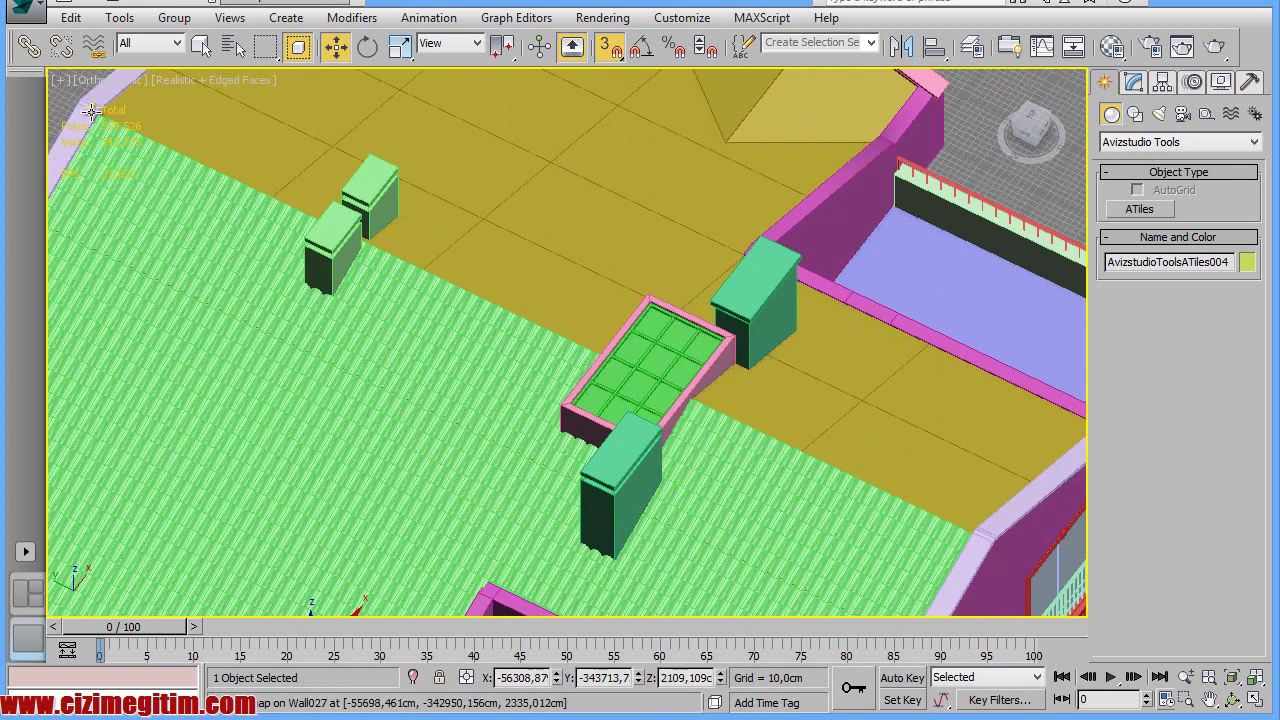
Select ATiles001 and draw a ridge tile row about 1575 cm along the main ridge
drag(100, 118, 177, 150)
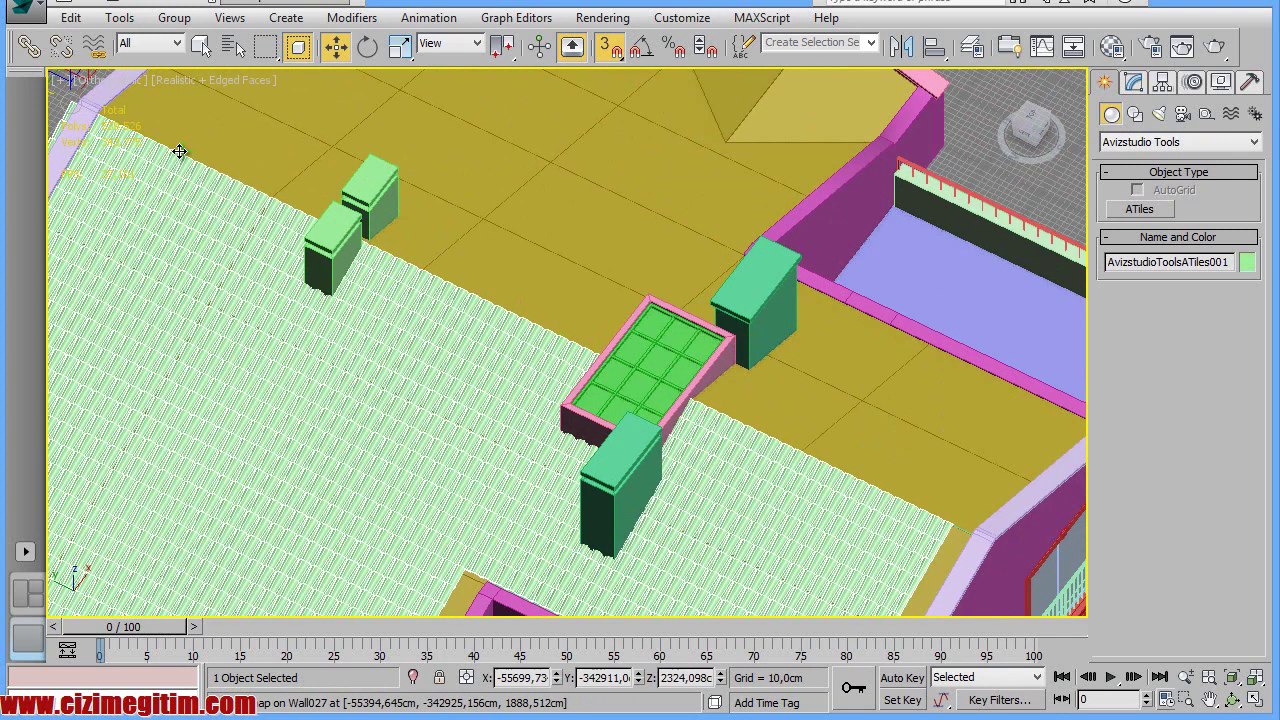
click(179, 151)
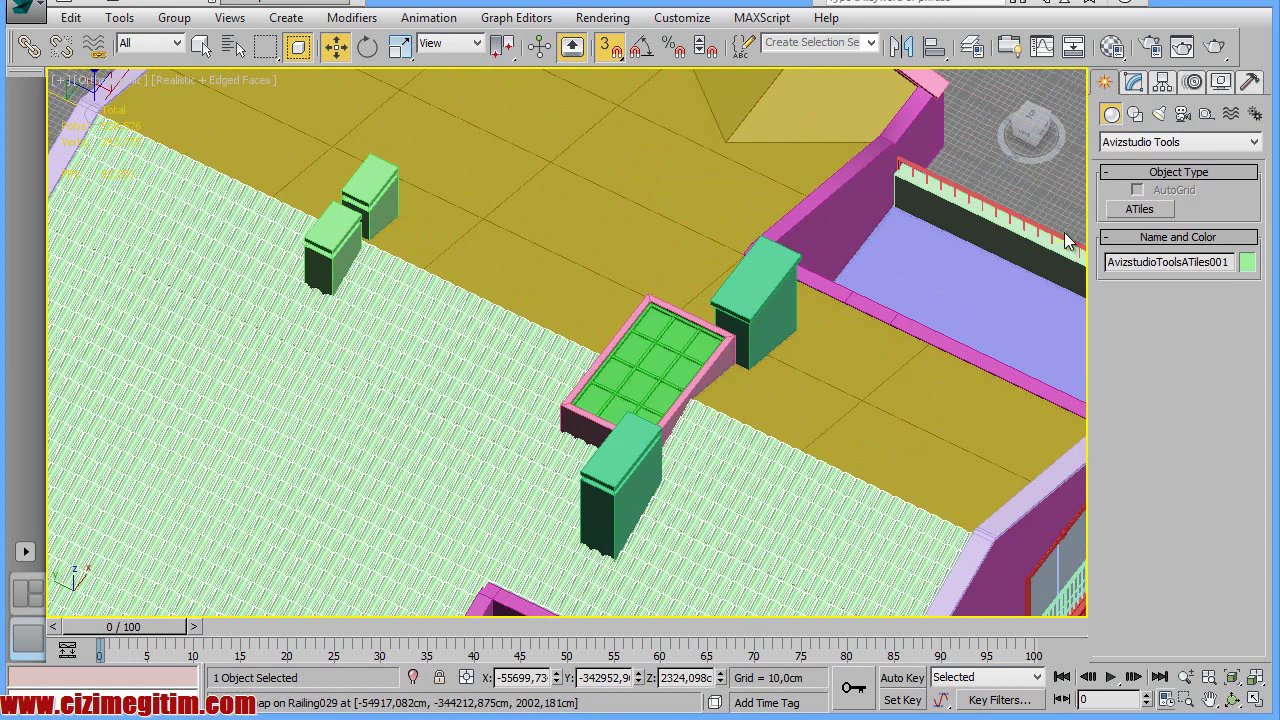
click(1132, 212)
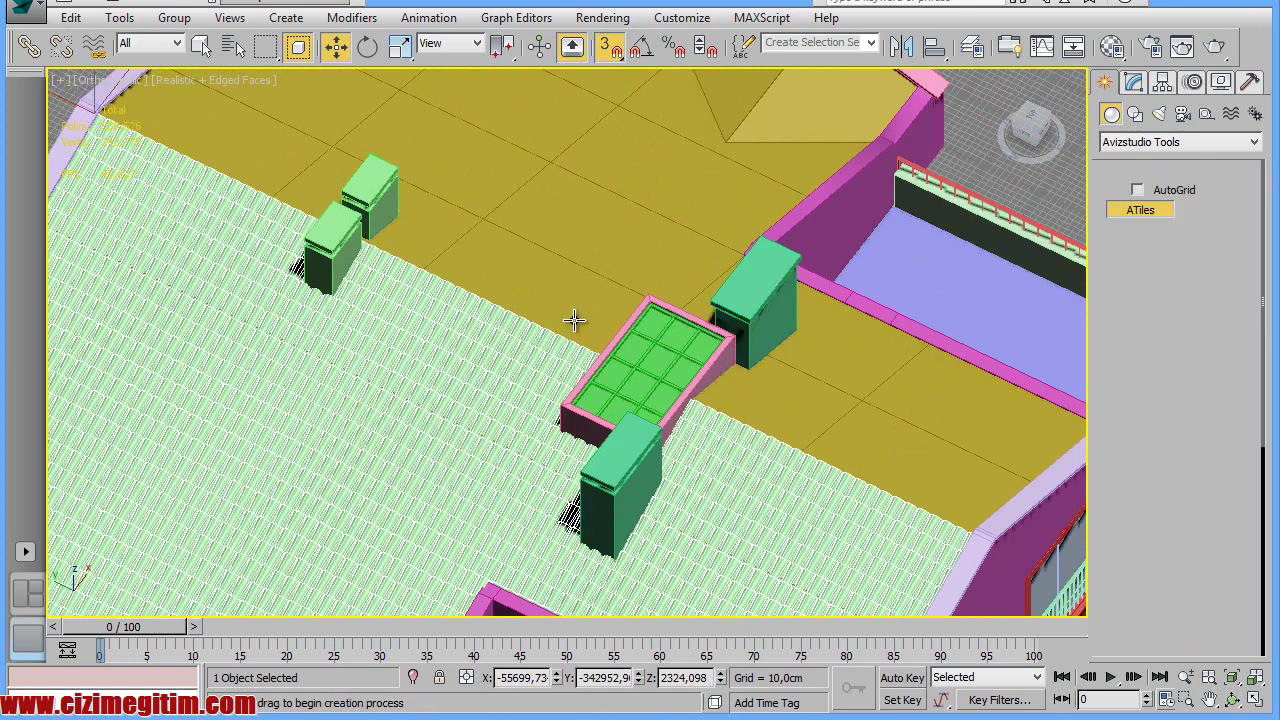
click(99, 112)
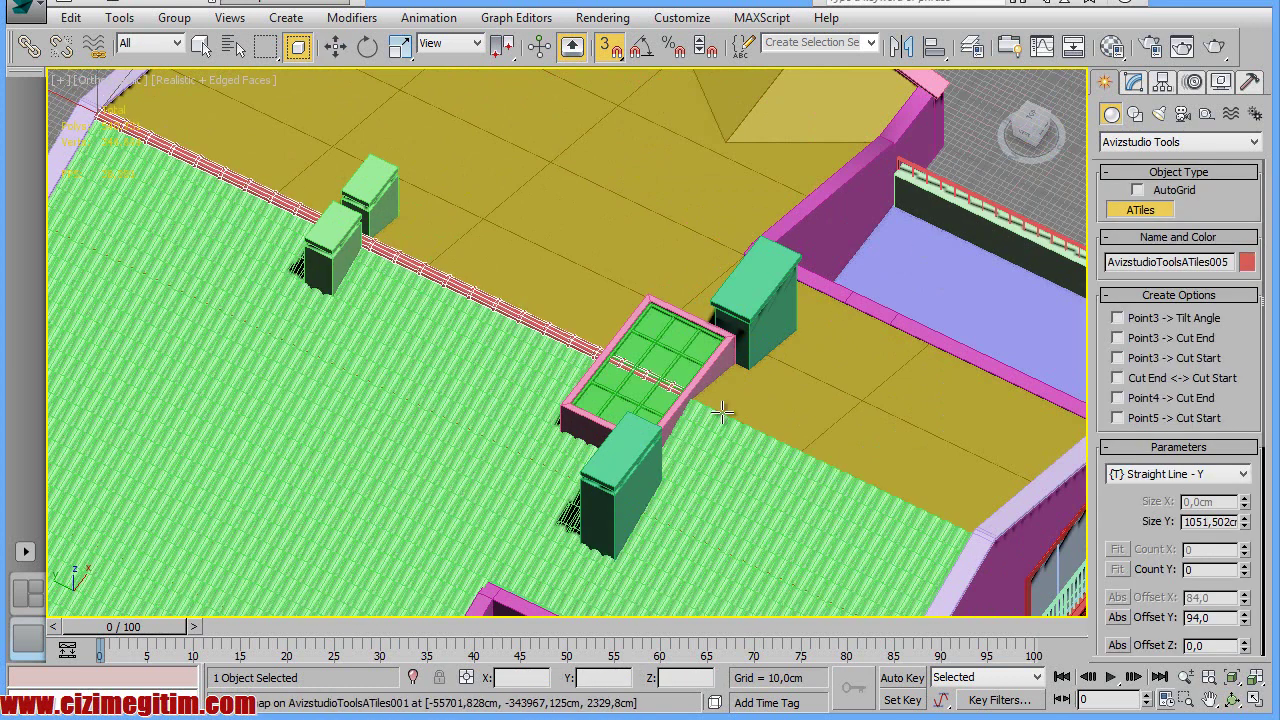
click(981, 540)
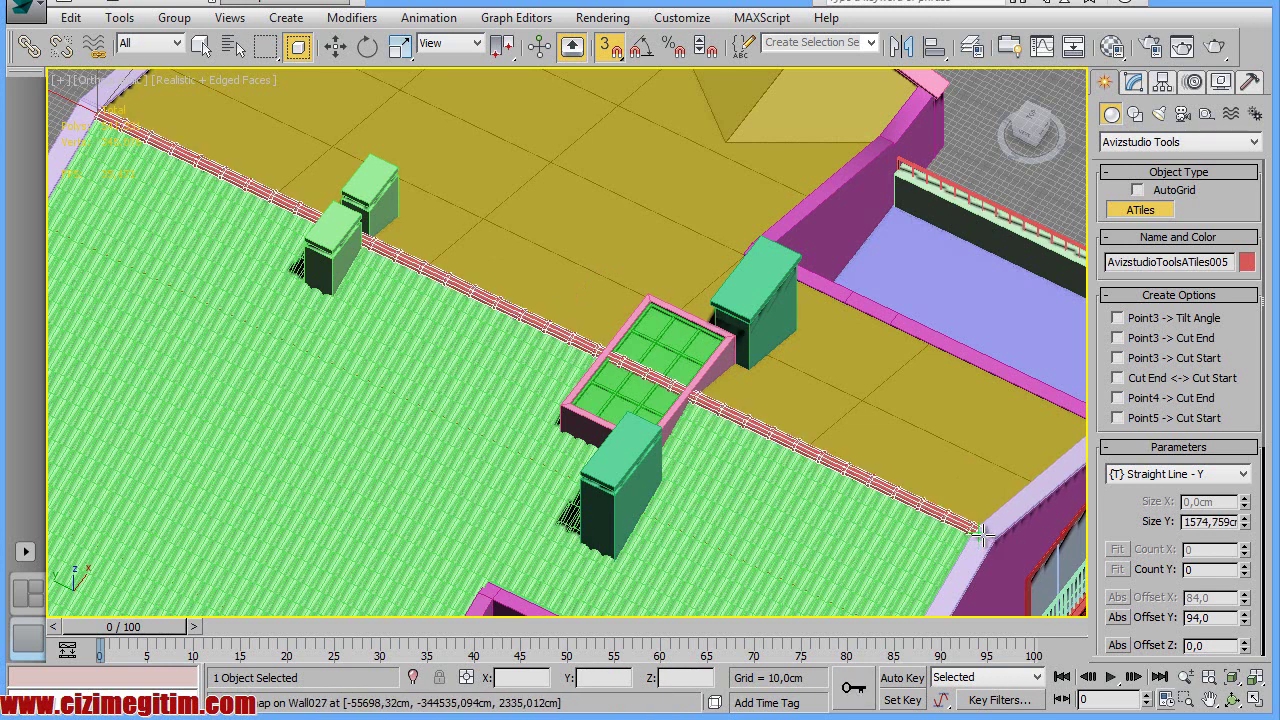
Finish drawing tiles and zoom around the roof to inspect the completed ridge row
key(w)
scroll(742, 378, down, 4)
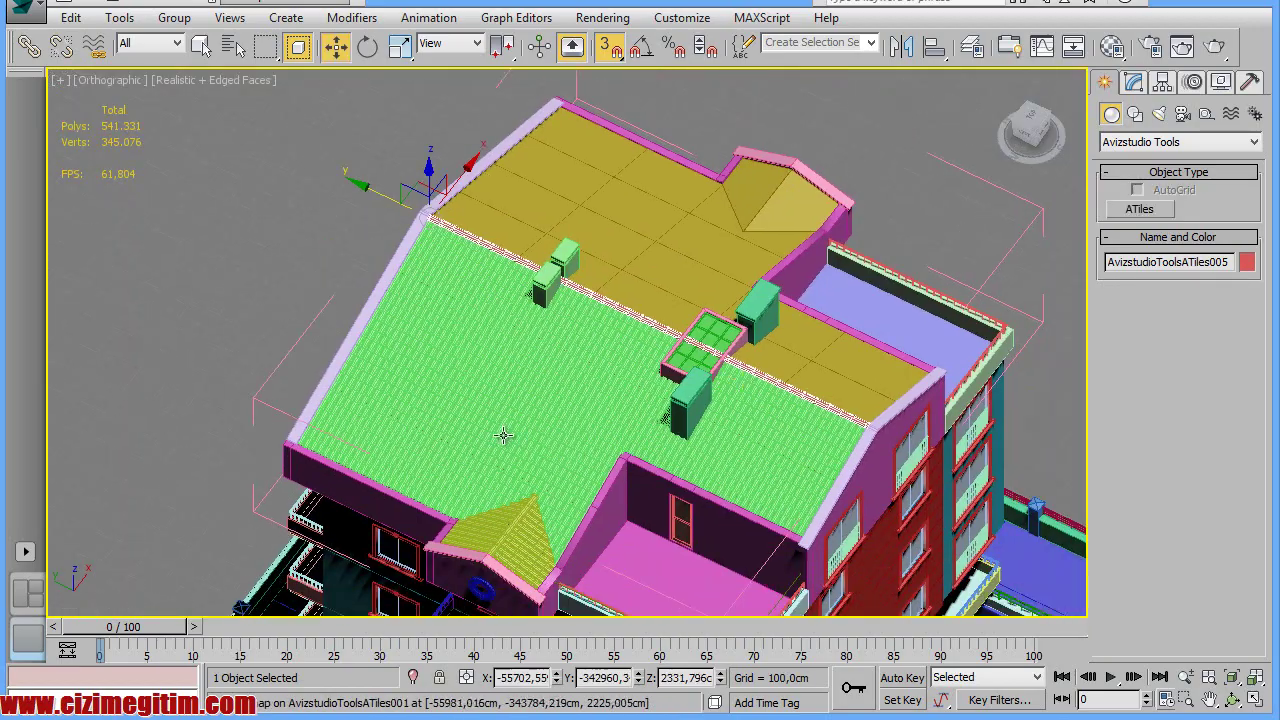
scroll(560, 432, up, 2)
scroll(606, 438, up, 3)
scroll(590, 395, up, 3)
scroll(580, 355, up, 2)
scroll(588, 366, down, 3)
scroll(537, 400, up, 3)
scroll(680, 377, down, 3)
scroll(465, 453, up, 2)
scroll(465, 453, down, 1)
scroll(490, 380, down, 3)
scroll(510, 365, up, 1)
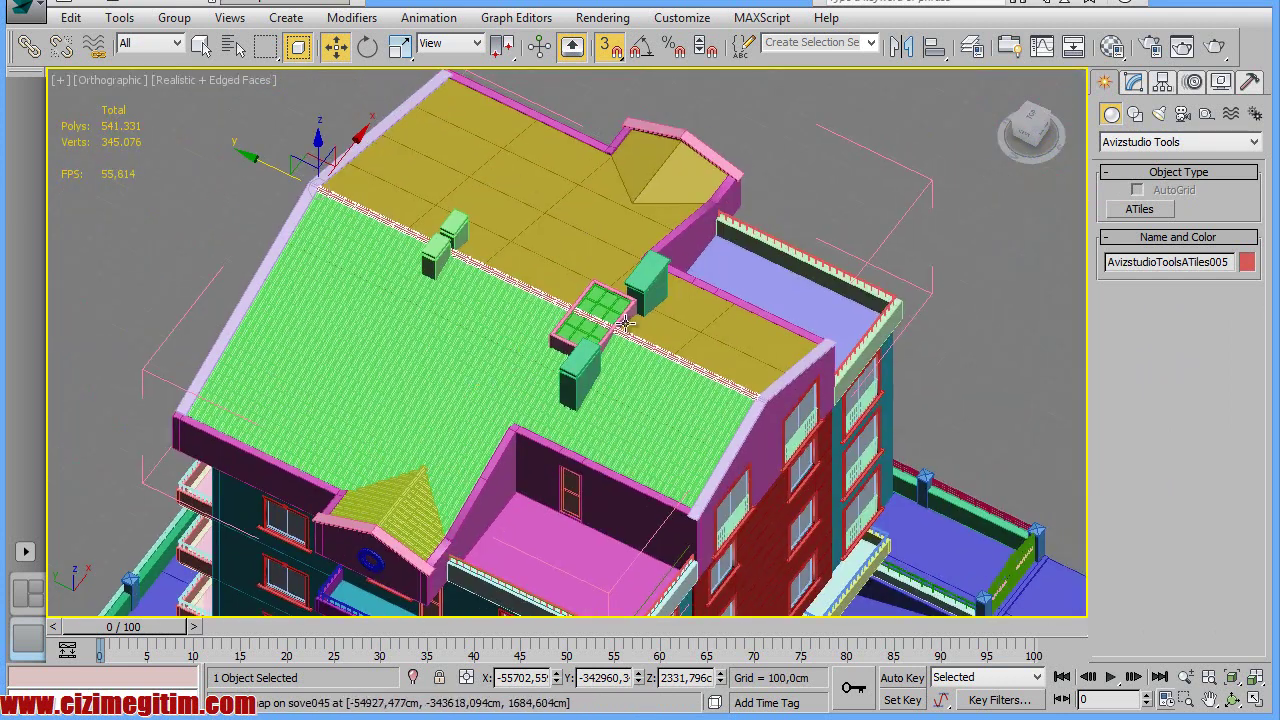
scroll(628, 440, up, 2)
scroll(683, 386, down, 1)
scroll(640, 370, up, 3)
scroll(756, 365, down, 3)
scroll(700, 350, down, 2)
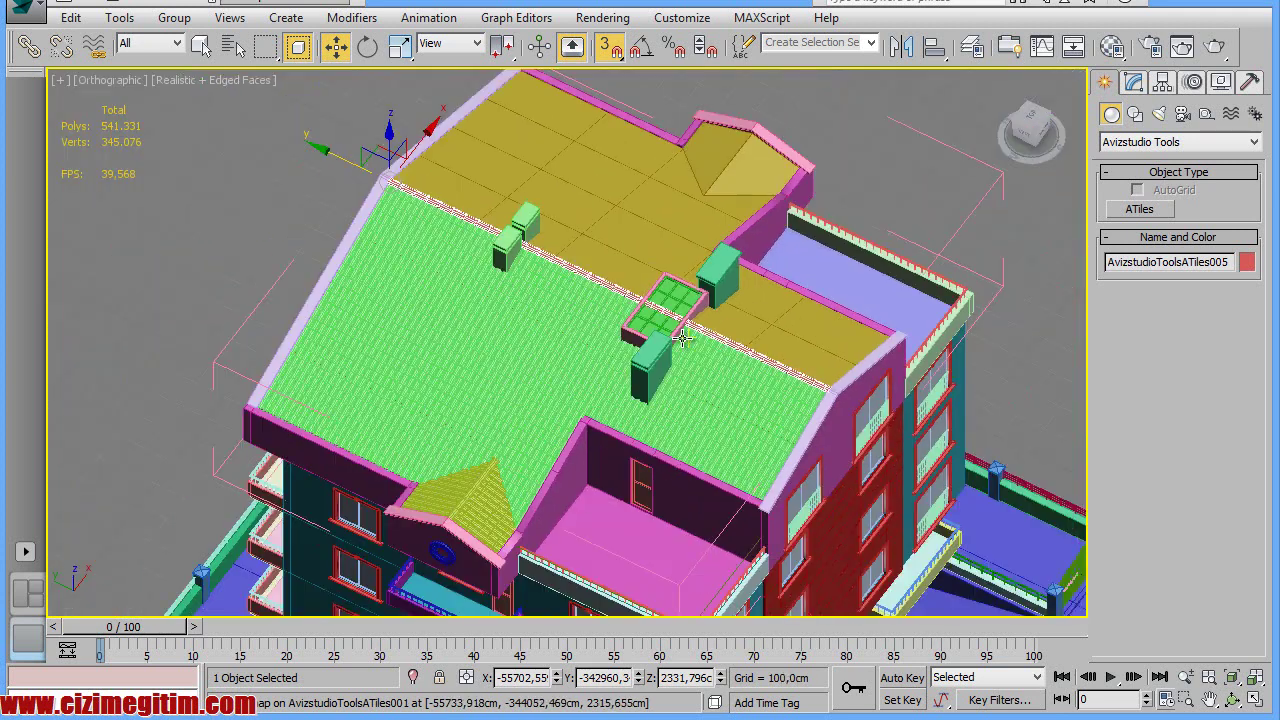
scroll(683, 338, down, 2)
Deselect the tile object and select the tiled roof object AvizstudioToolsATiles001
click(256, 251)
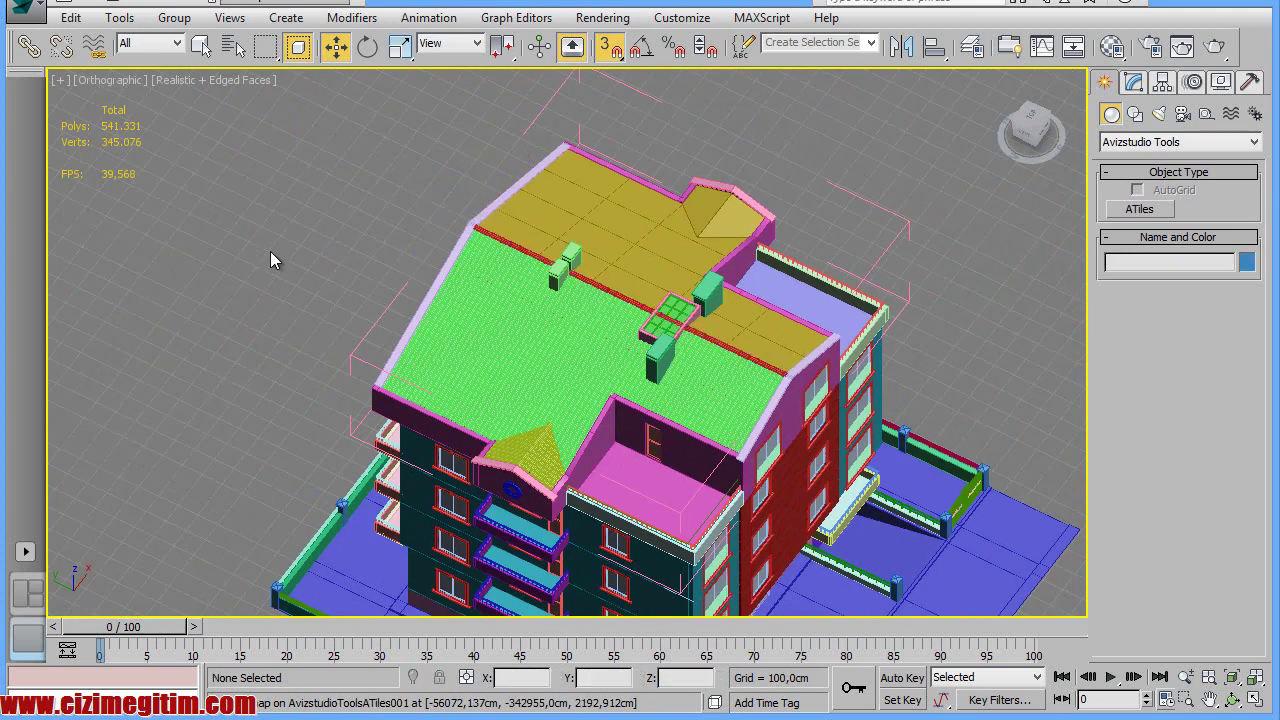
scroll(551, 300, up, 3)
click(466, 329)
Hide the tiled roof, then delete the flat roof planes Plane001 and Plane002
right_click(545, 340)
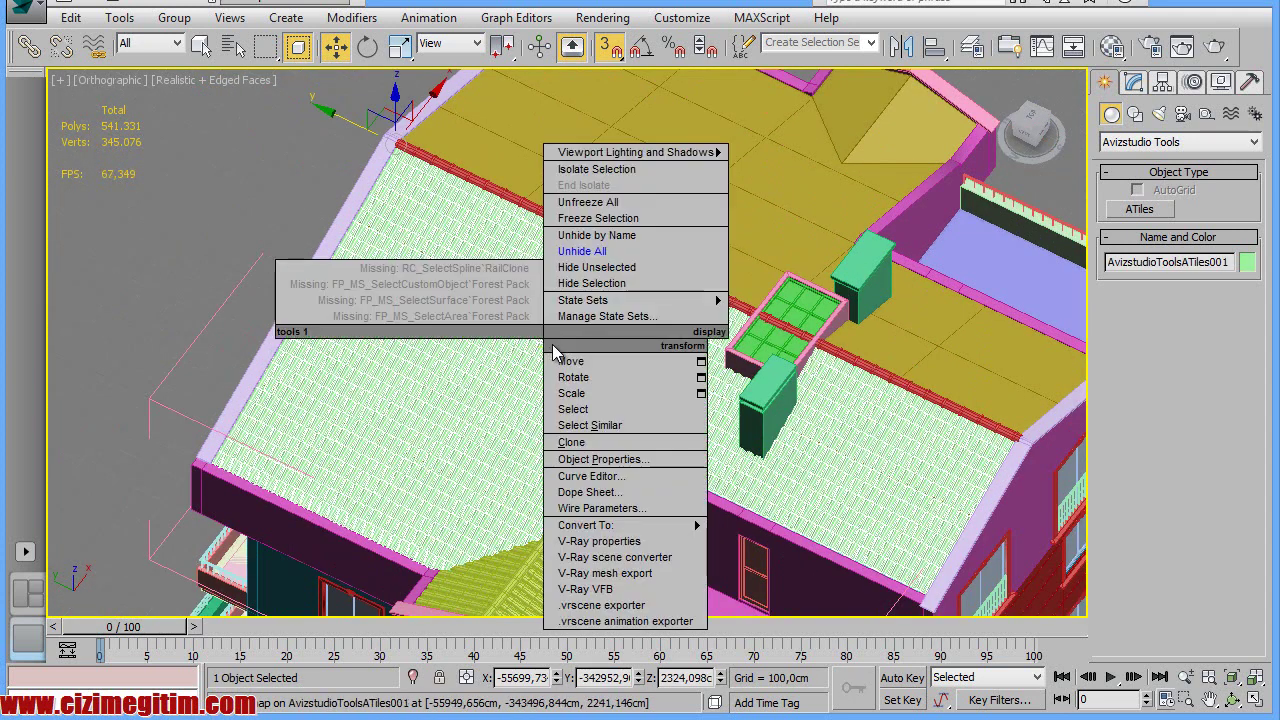
click(603, 291)
click(586, 345)
scroll(576, 340, up, 2)
scroll(576, 338, up, 2)
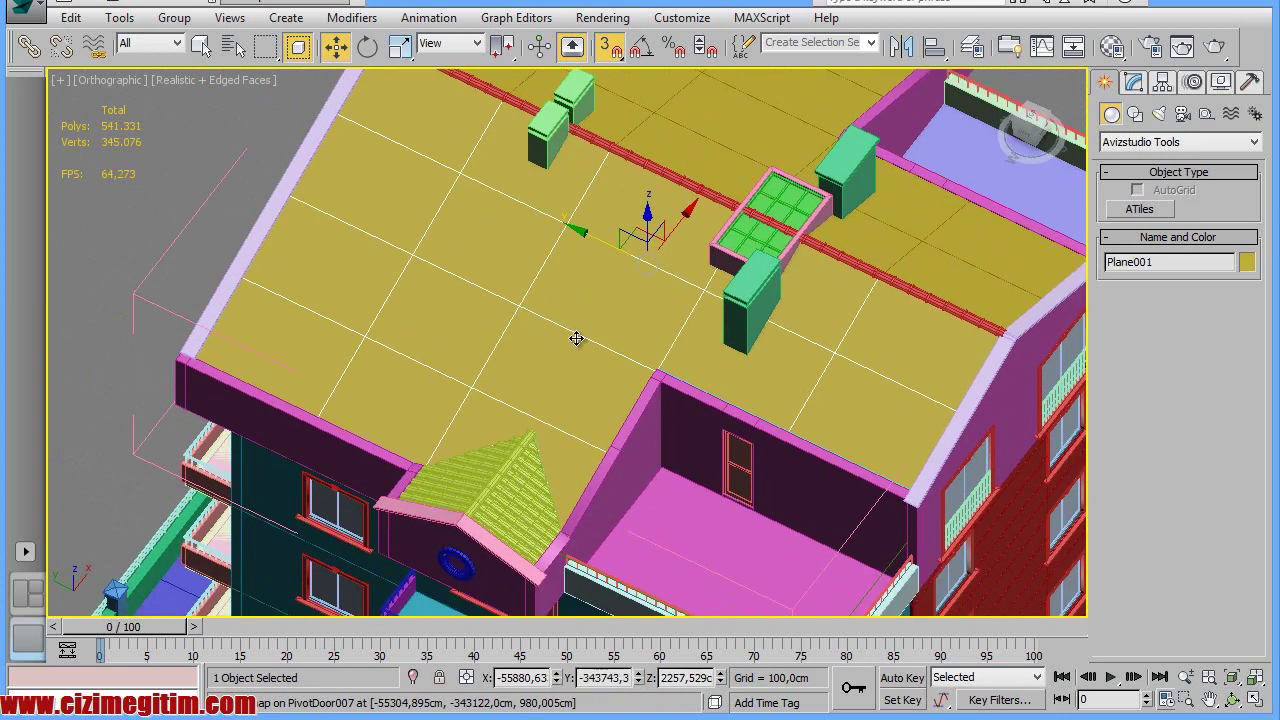
key(Delete)
middle_drag(586, 318, 548, 428)
click(641, 254)
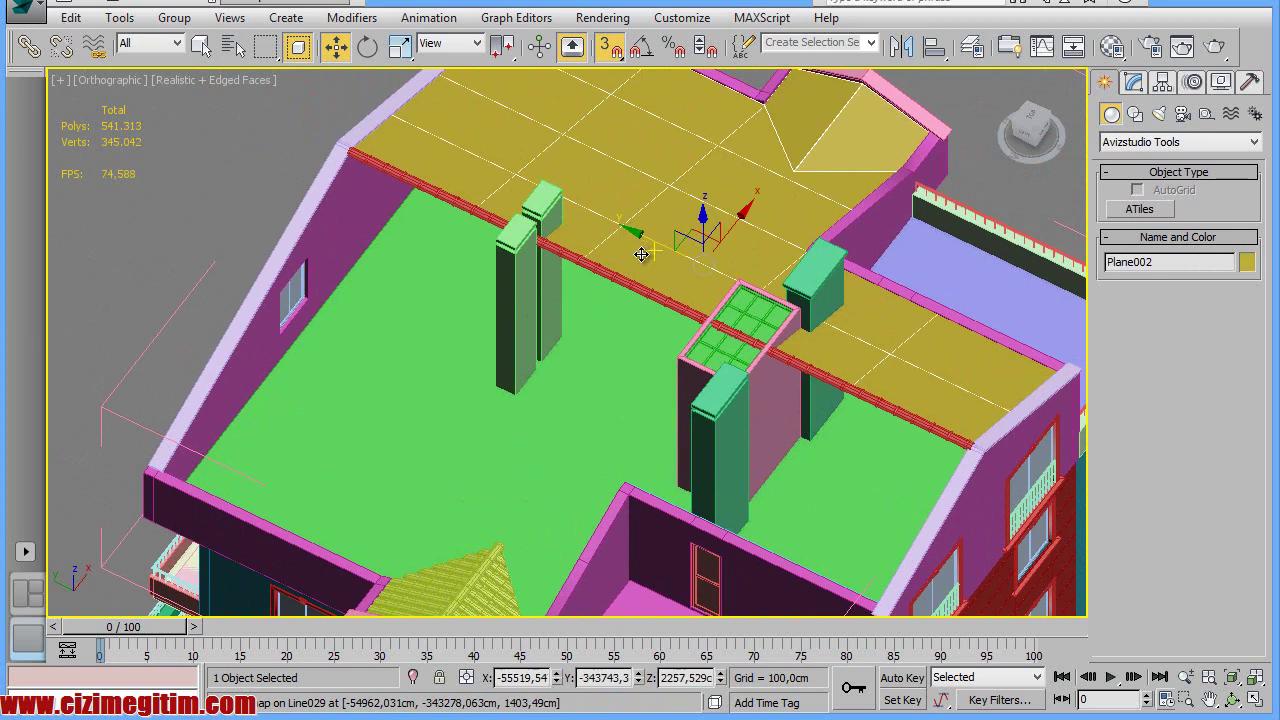
key(Delete)
Unhide all objects so the tiled roof reappears, and frame the building
scroll(528, 330, down, 2)
scroll(515, 315, down, 4)
right_click(508, 302)
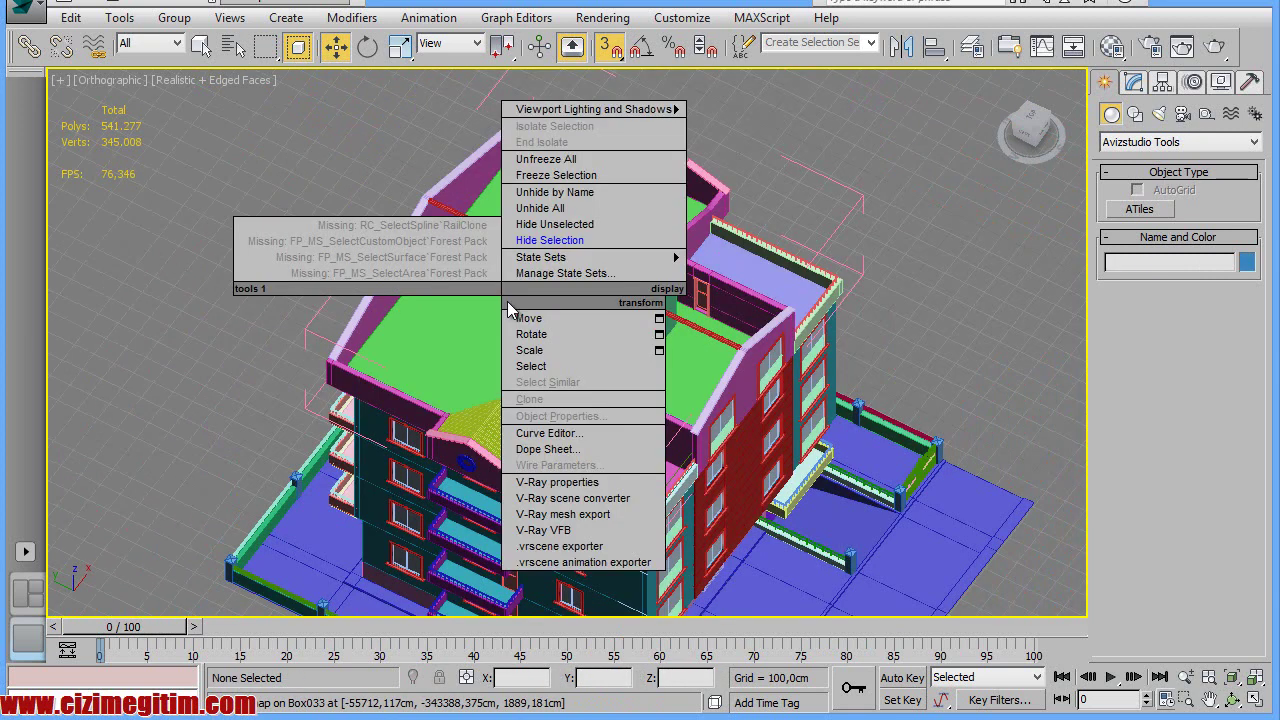
click(540, 208)
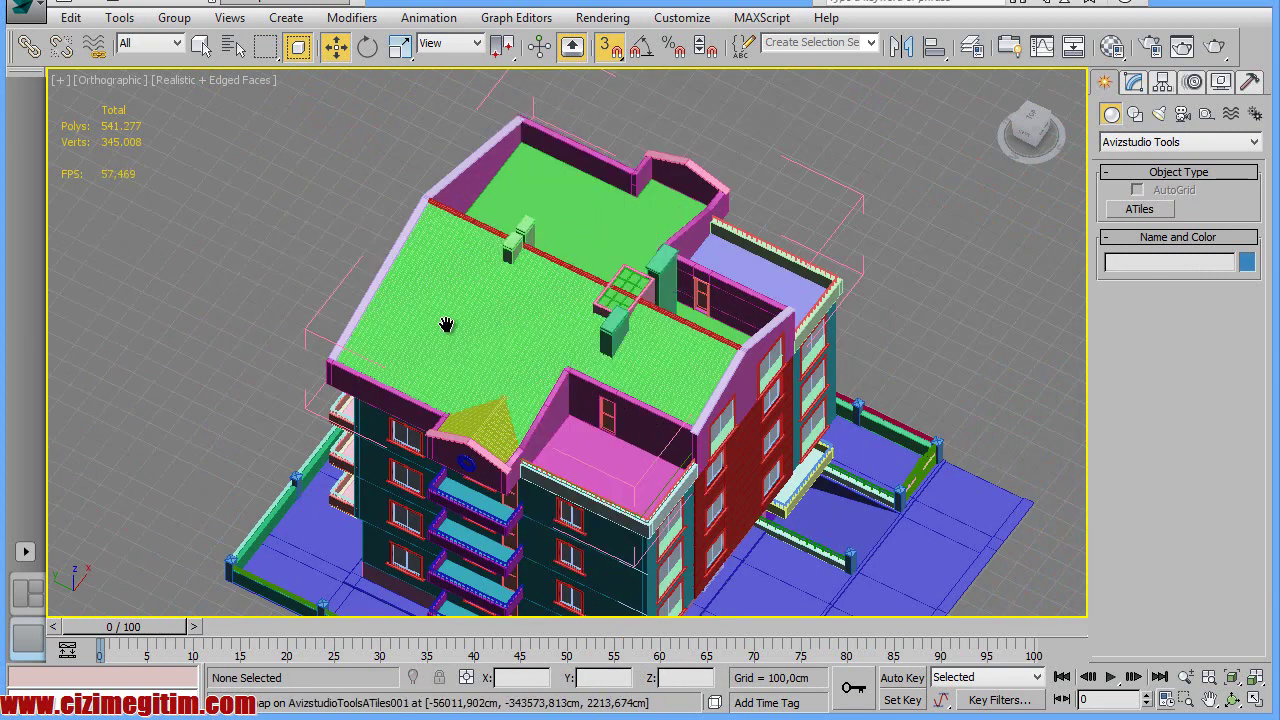
scroll(433, 400, up, 4)
middle_drag(633, 318, 621, 333)
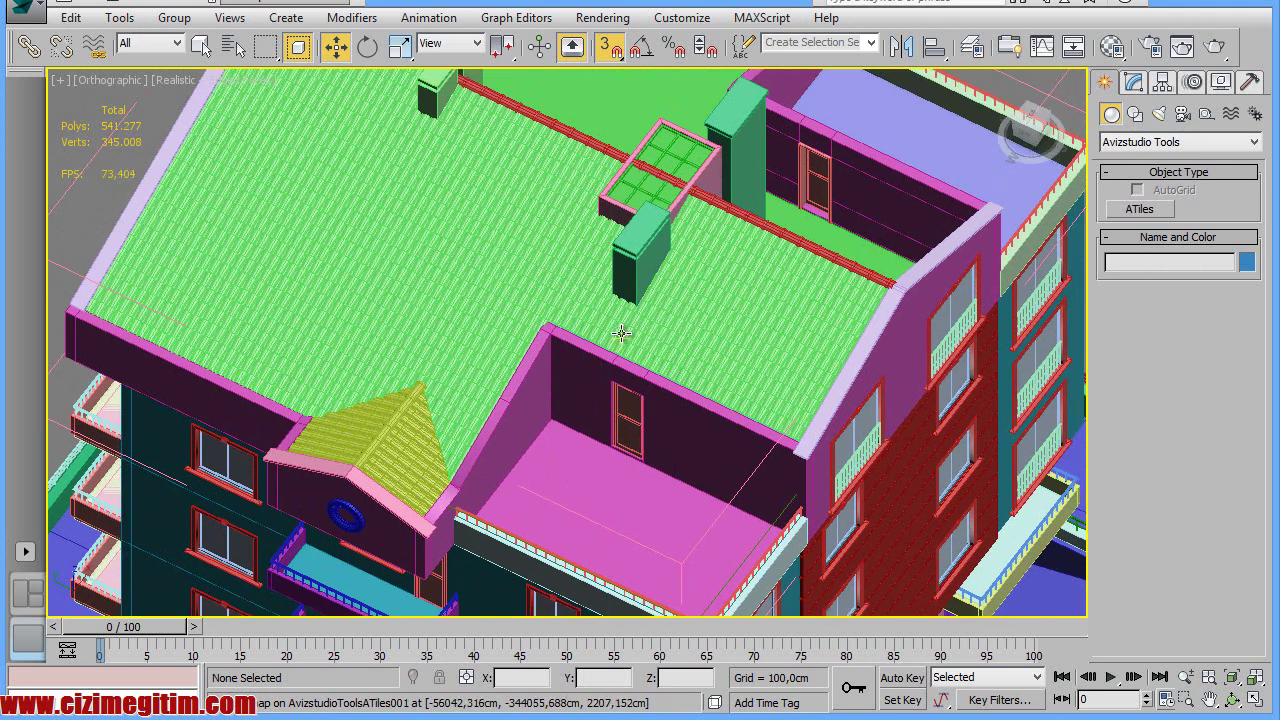
In Top view, select ATiles001 together with the three gable tile parts
key(t)
key(z)
scroll(600, 336, up, 2)
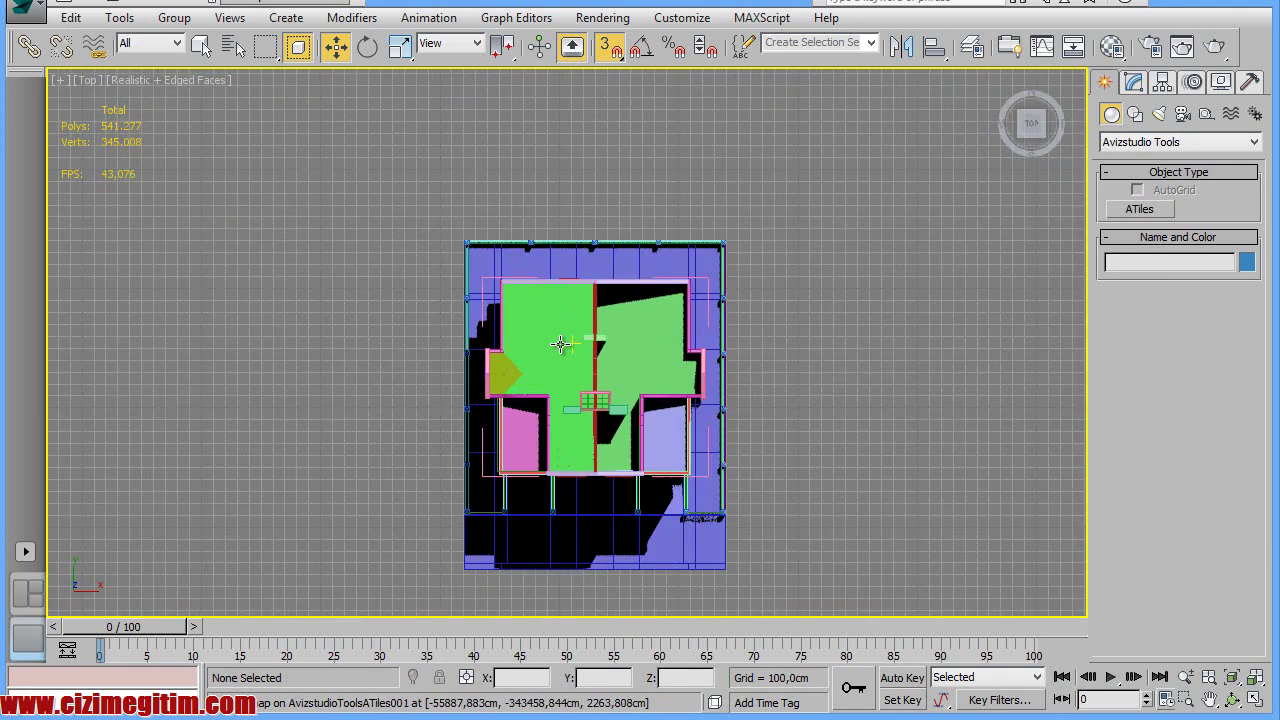
scroll(537, 346, up, 3)
scroll(530, 351, up, 3)
click(530, 385)
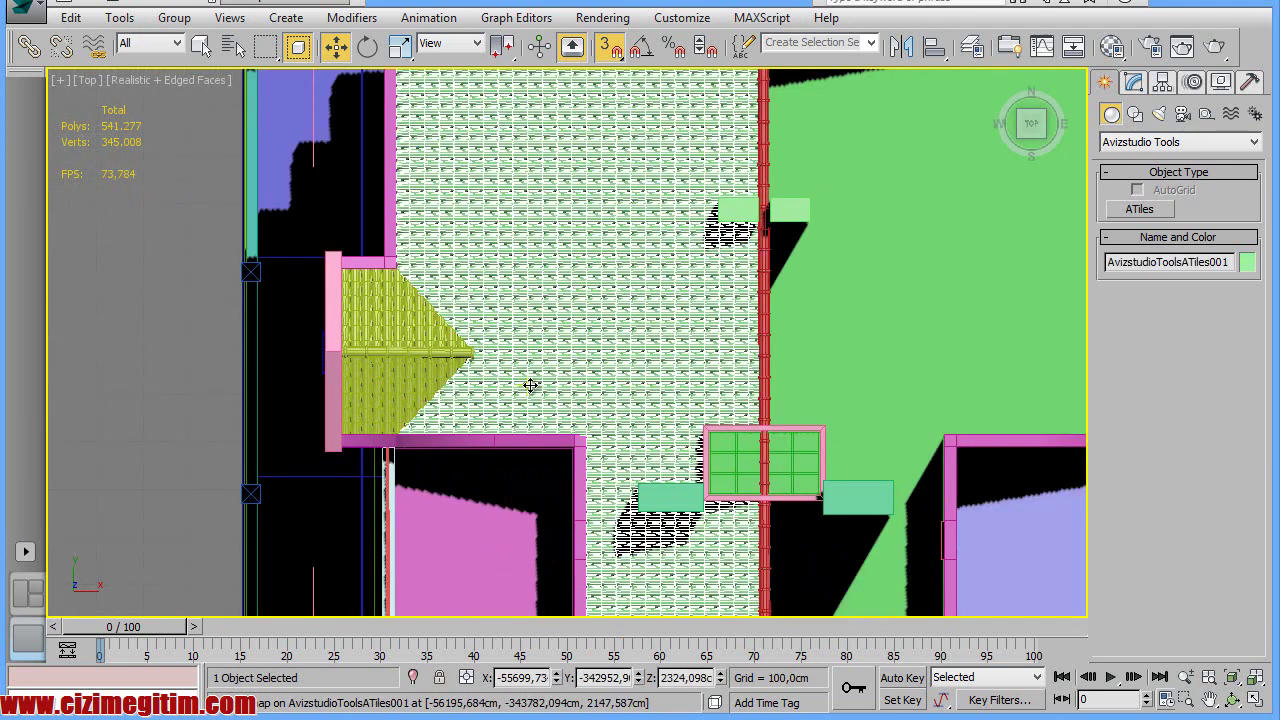
ctrl+click(420, 378)
ctrl+click(400, 350)
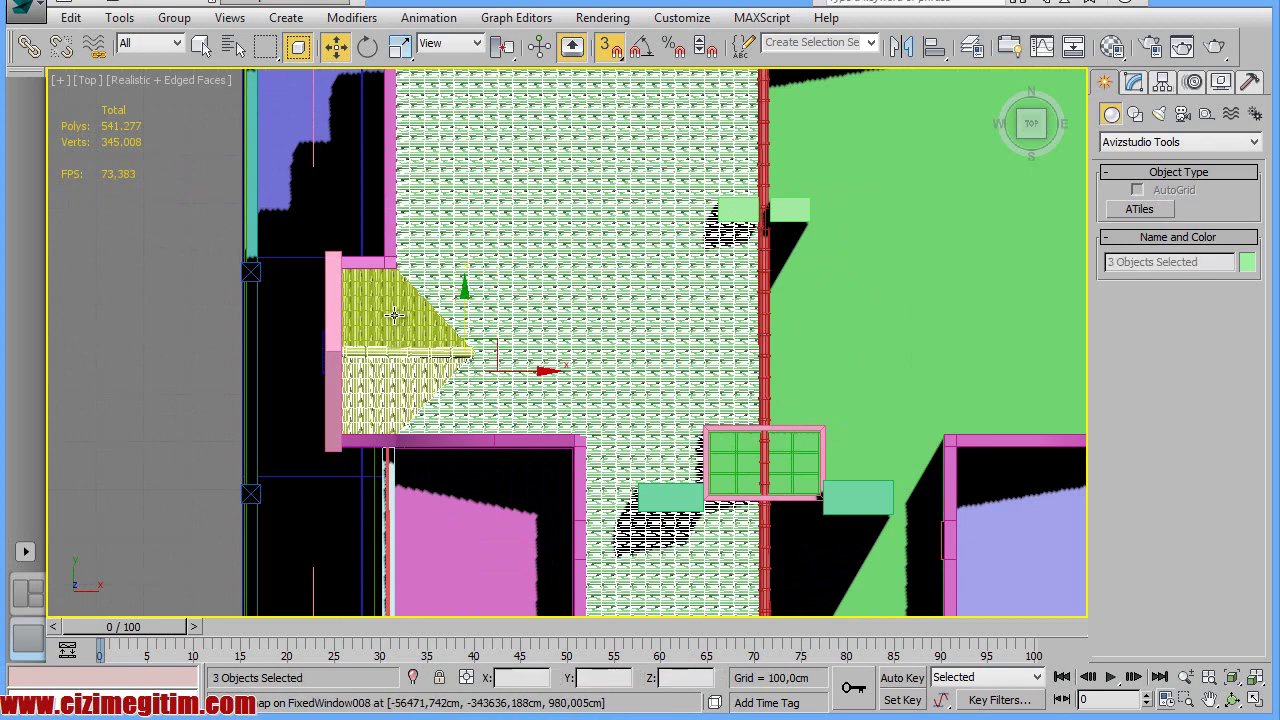
ctrl+click(426, 328)
scroll(410, 322, up, 3)
scroll(408, 323, down, 3)
scroll(408, 323, down, 4)
mouse_move(741, 390)
middle_down()
mouse_move(598, 349)
mouse_move(636, 399)
middle_up()
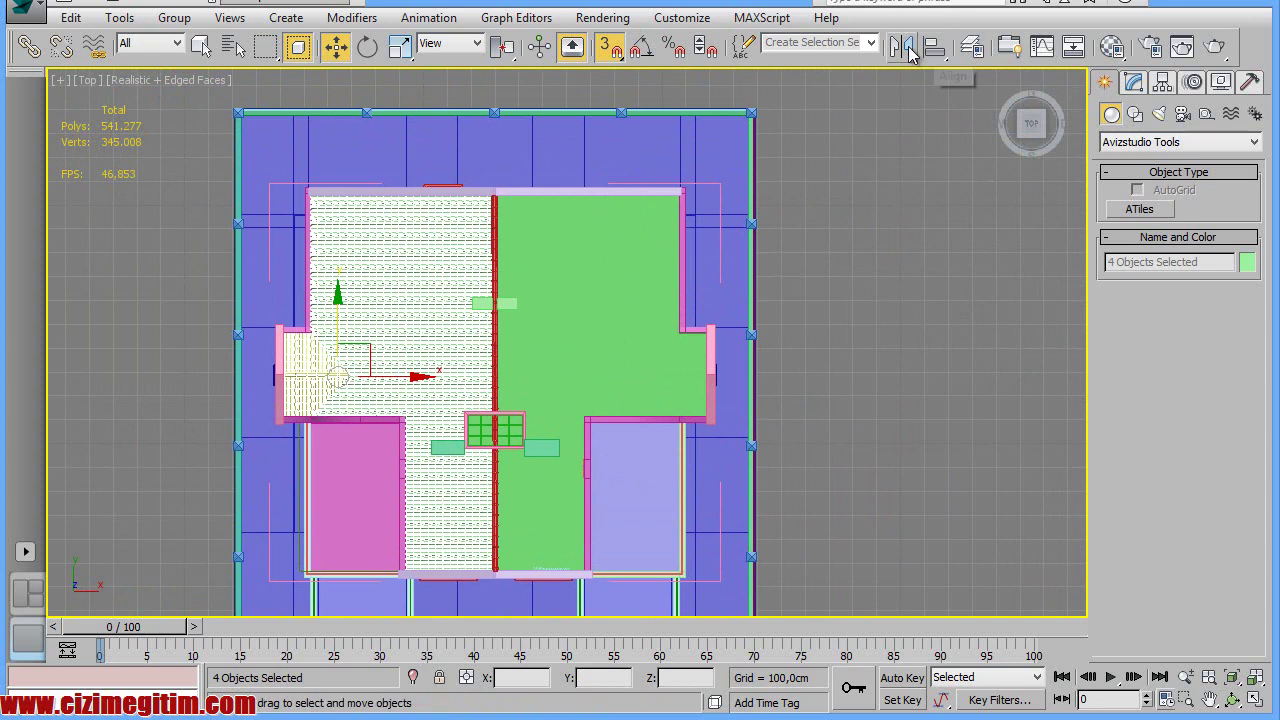
Mirror the selection as an Instance across X with a 1305 cm offset
click(903, 47)
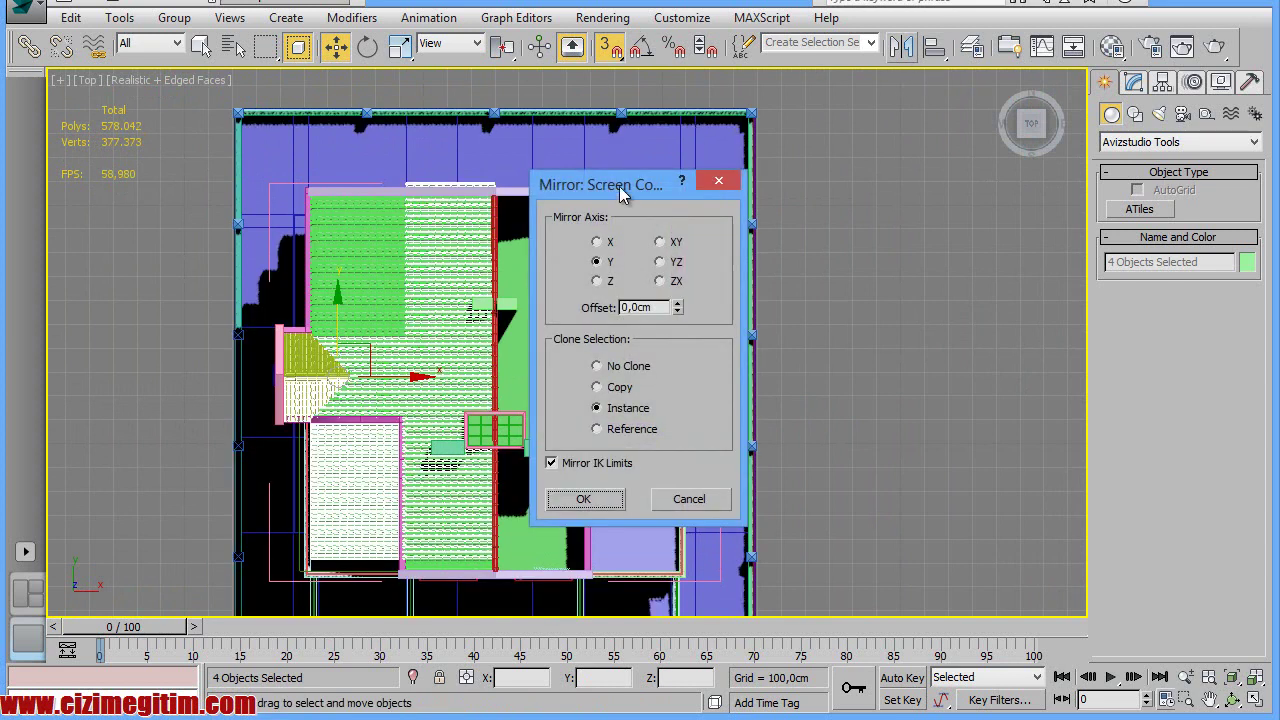
drag(619, 186, 887, 214)
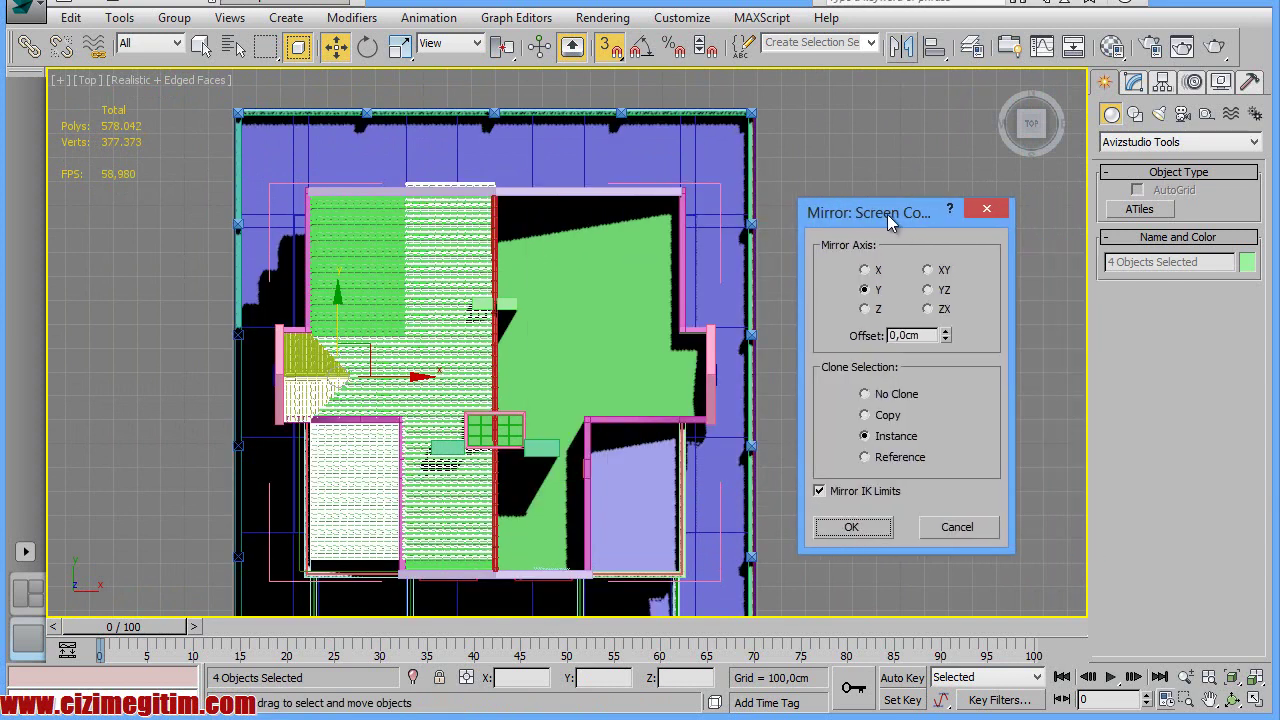
click(866, 270)
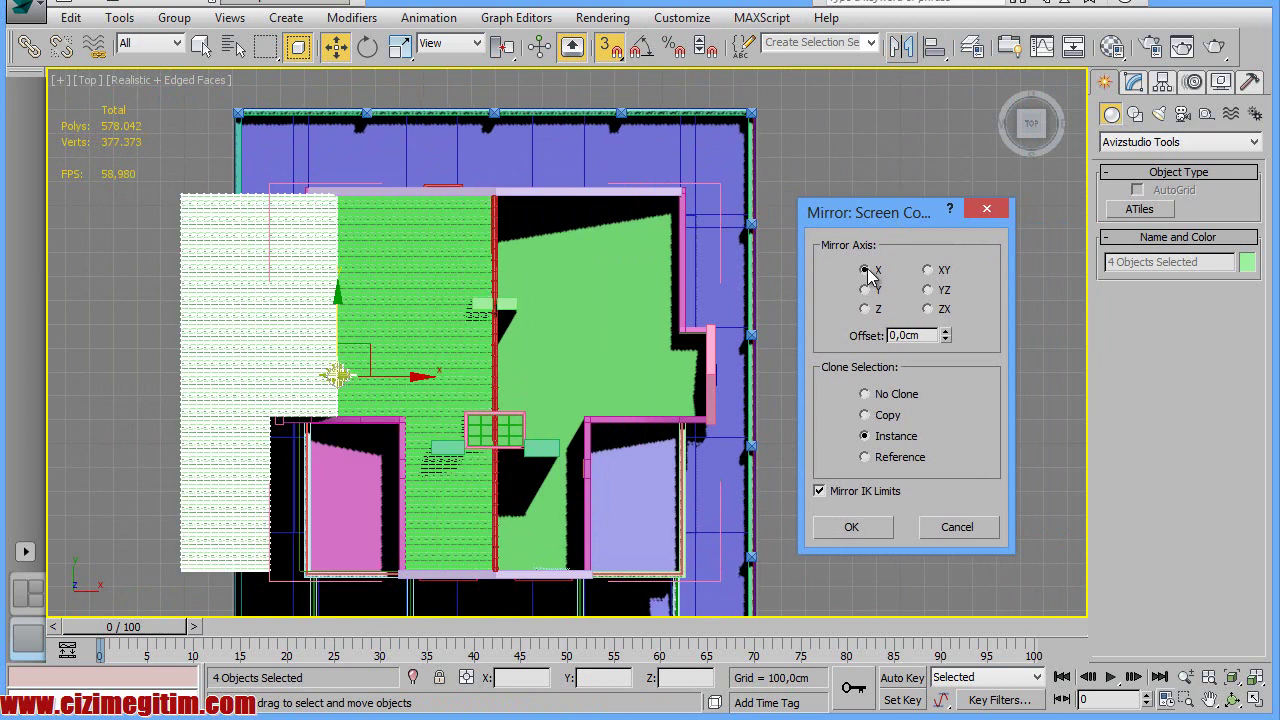
drag(957, 409, 915, 52)
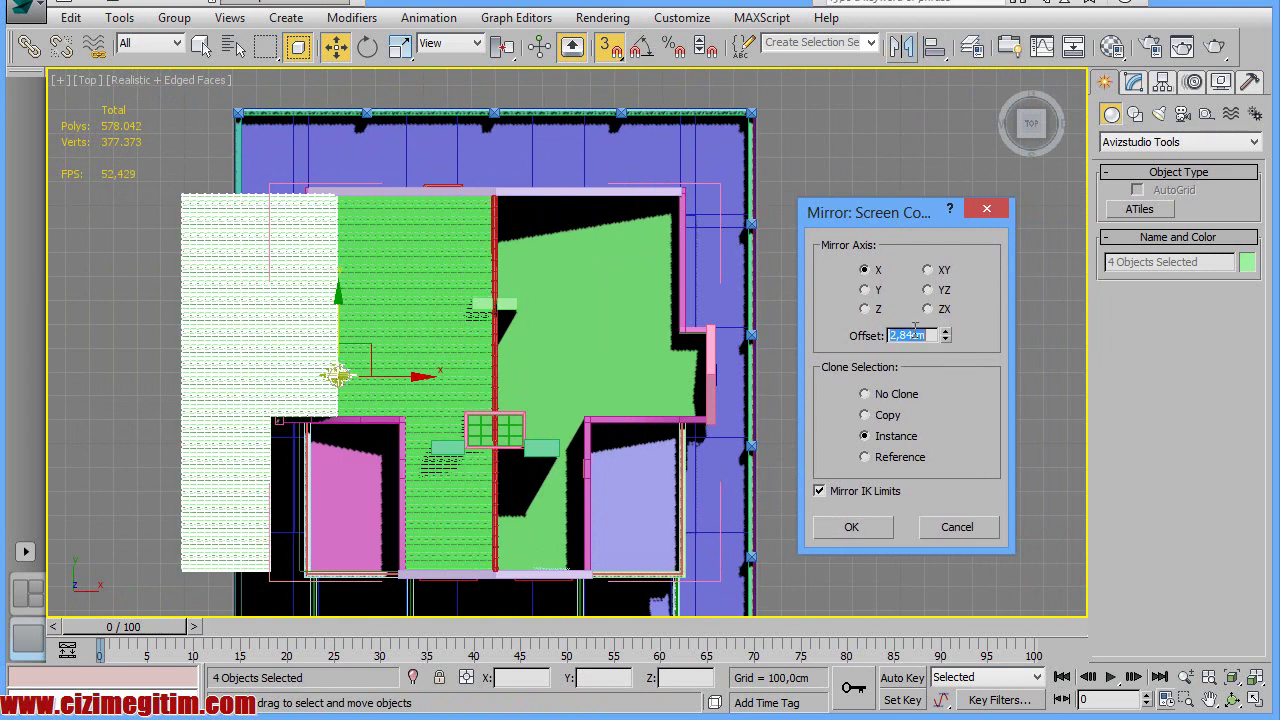
key(Return)
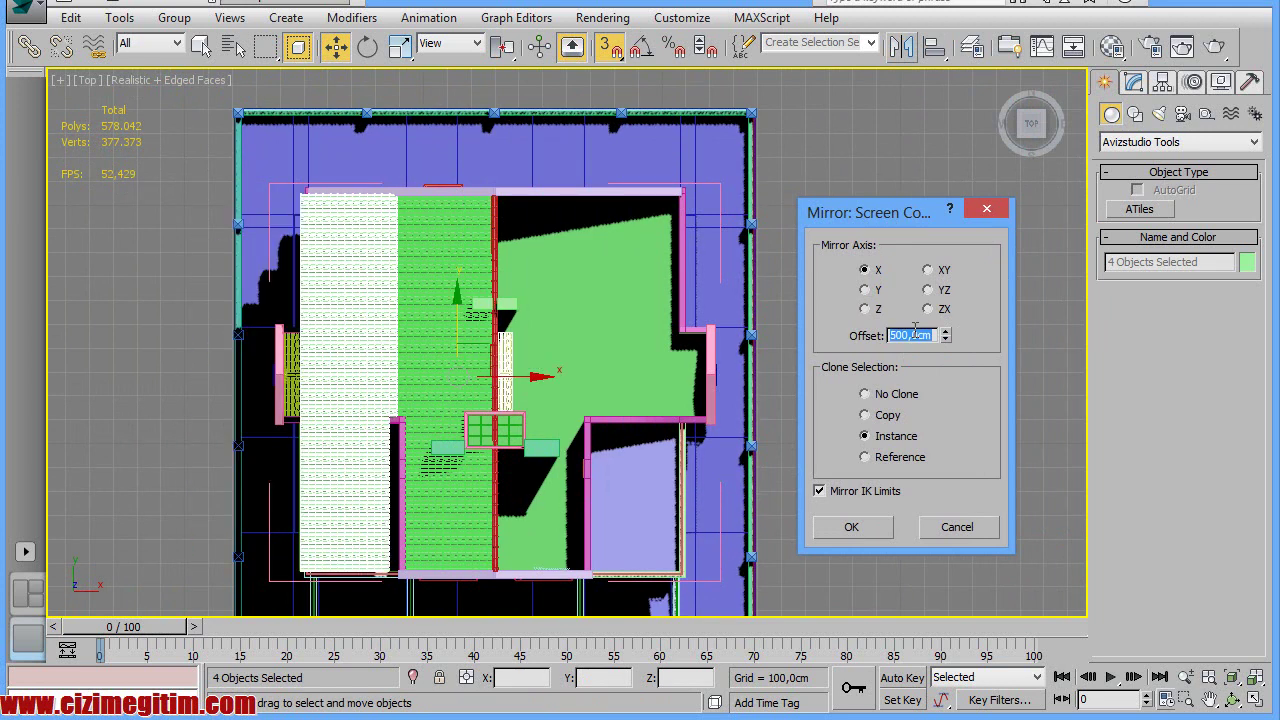
text(1500)
key(Return)
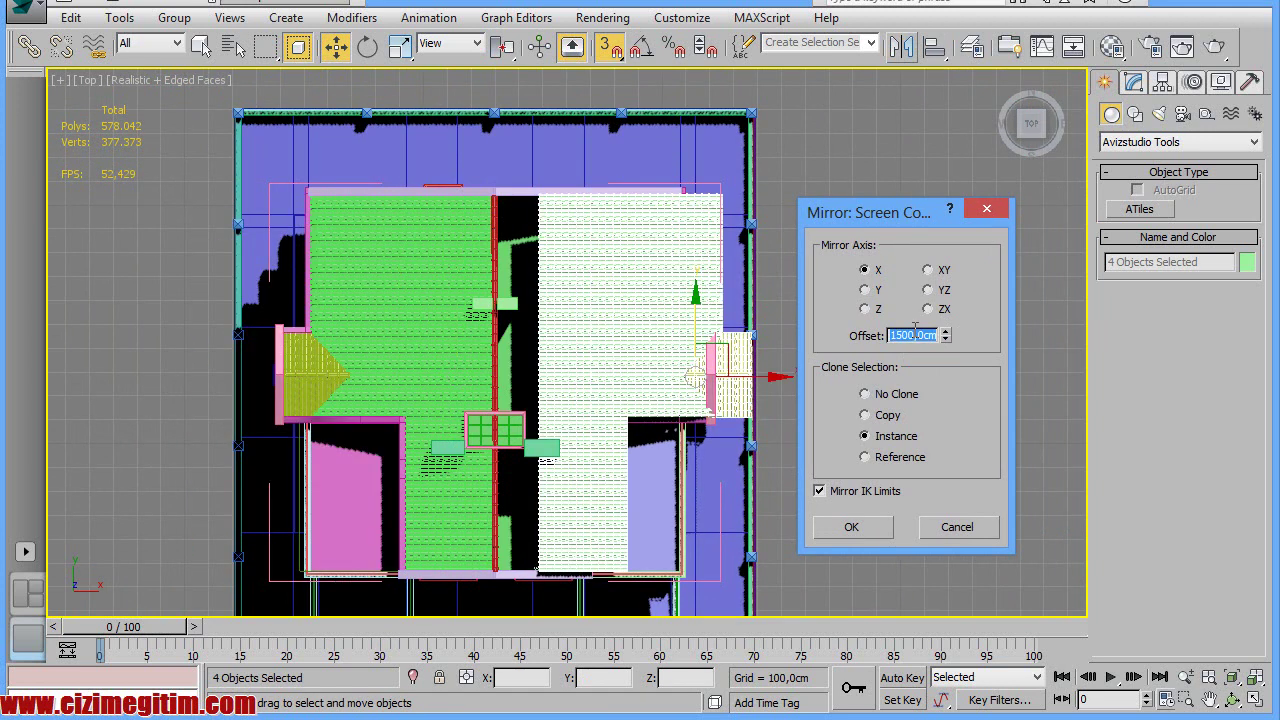
drag(952, 340, 957, 355)
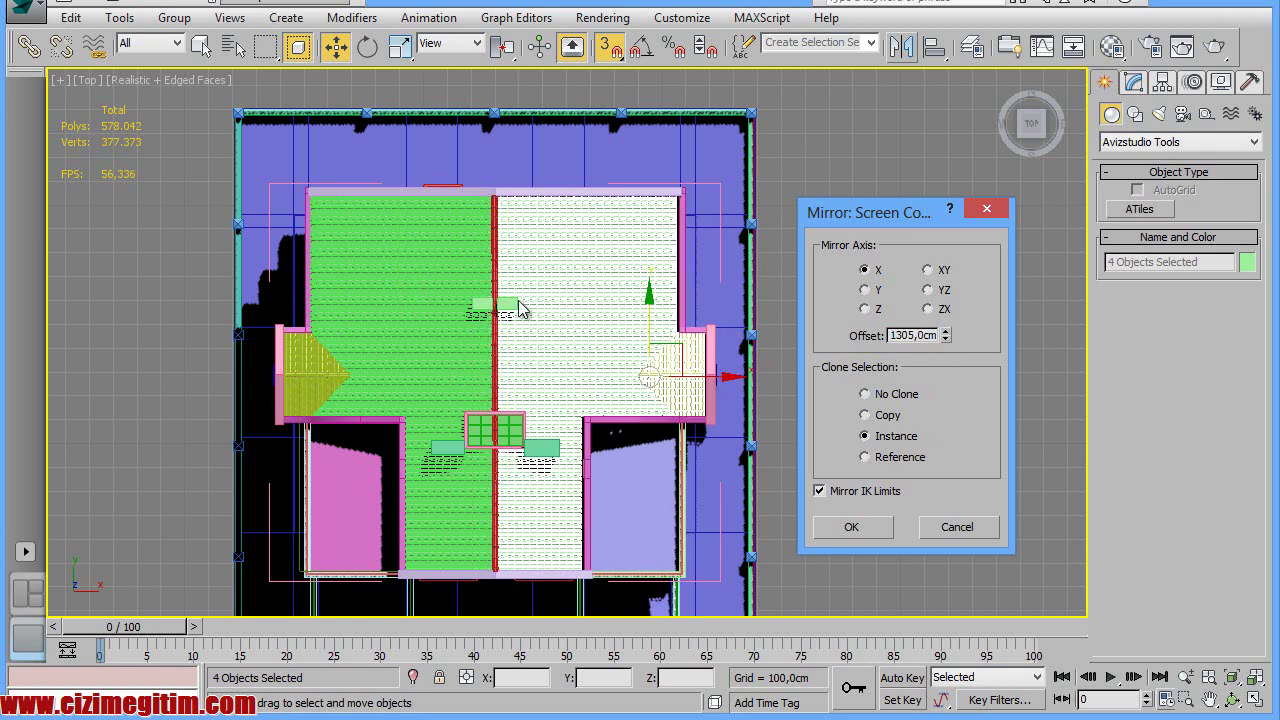
click(860, 522)
Move the mirrored tiles 91 cm along X so they meet the main ridge
scroll(662, 378, up, 3)
scroll(700, 400, up, 5)
middle_drag(720, 411, 724, 419)
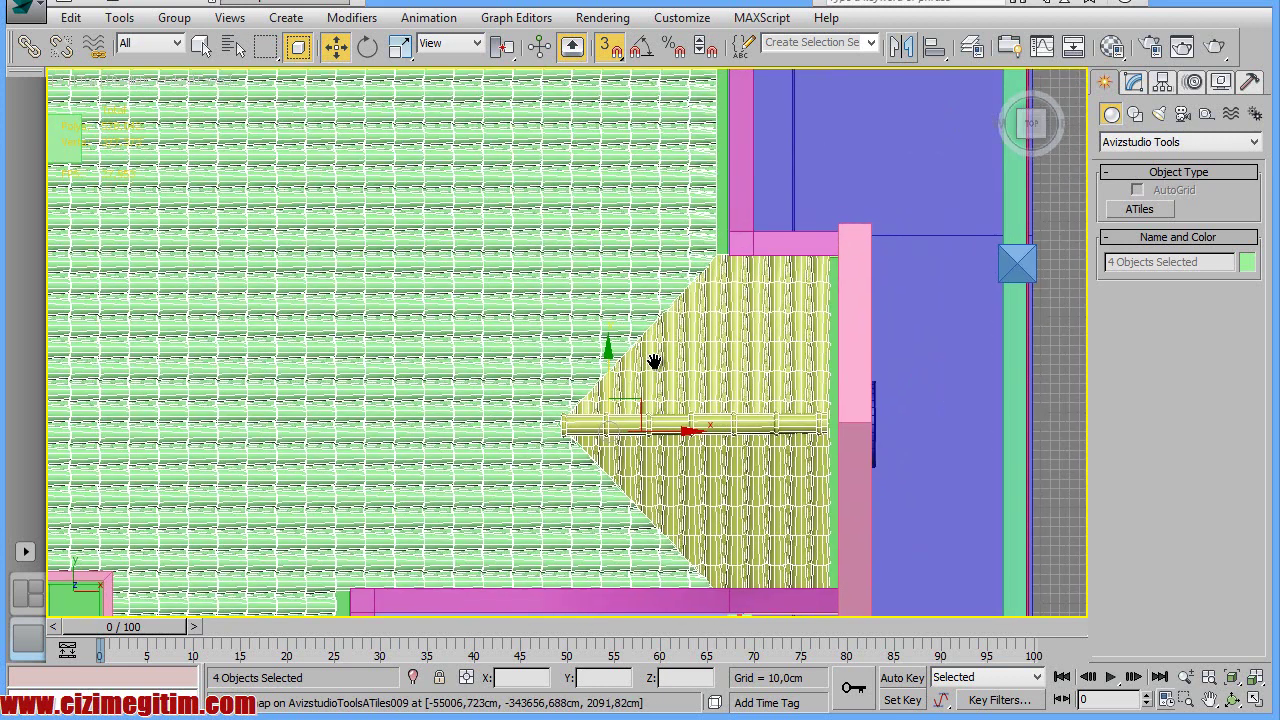
drag(684, 436, 694, 434)
Orbit from the ridge junction to a frontal view to check both roof halves
scroll(512, 426, down, 3)
mouse_move(466, 371)
middle_down()
mouse_move(491, 317)
mouse_move(526, 435)
middle_up()
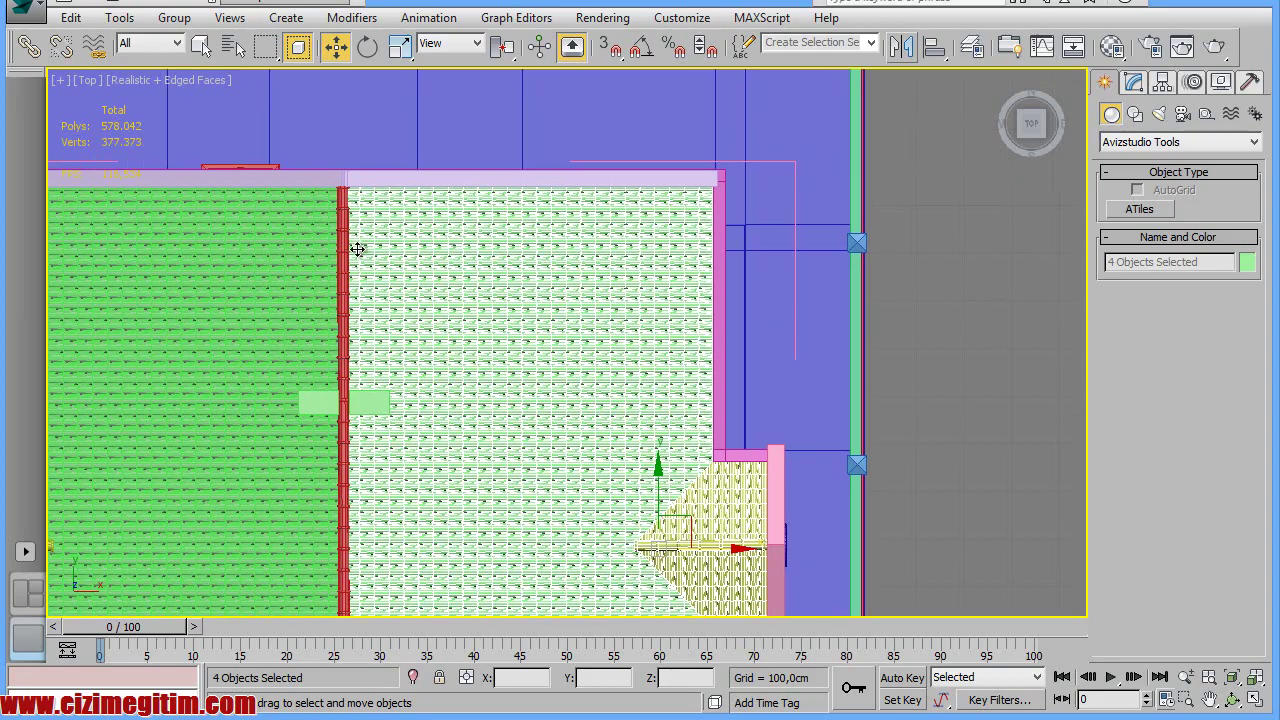
scroll(357, 249, up, 5)
scroll(371, 380, down, 3)
scroll(333, 259, down, 6)
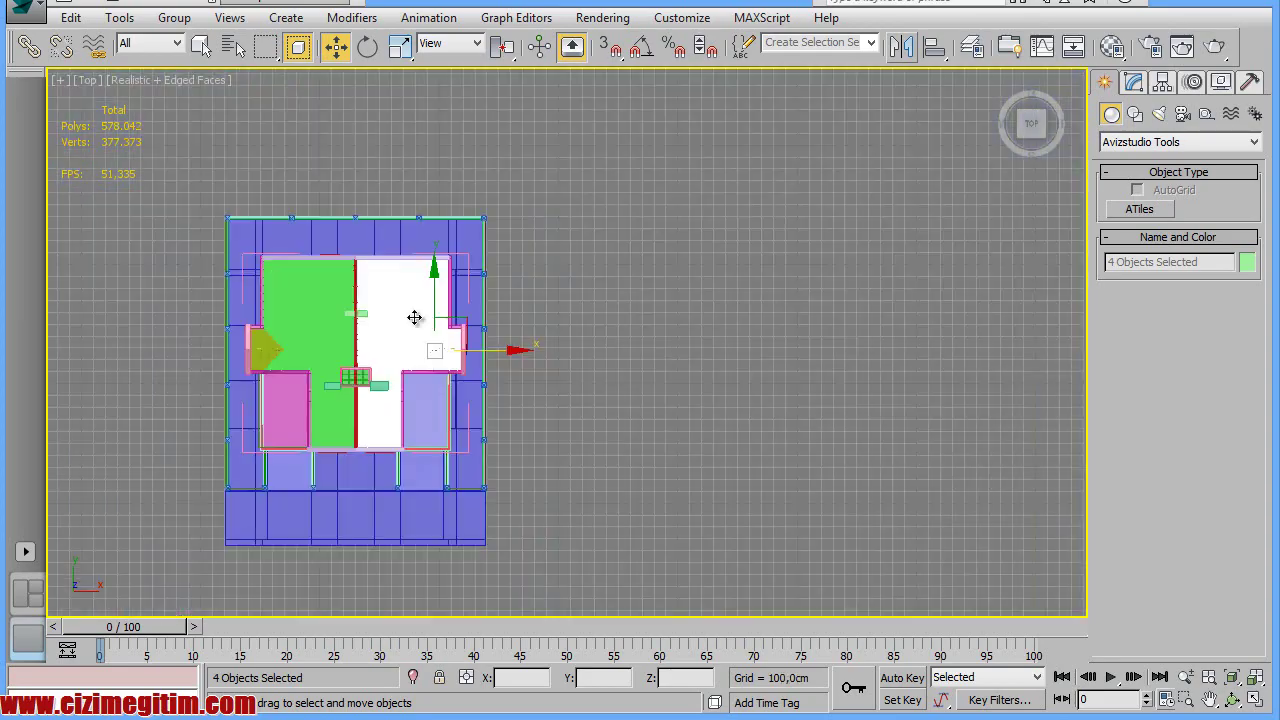
drag(550, 427, 466, 286)
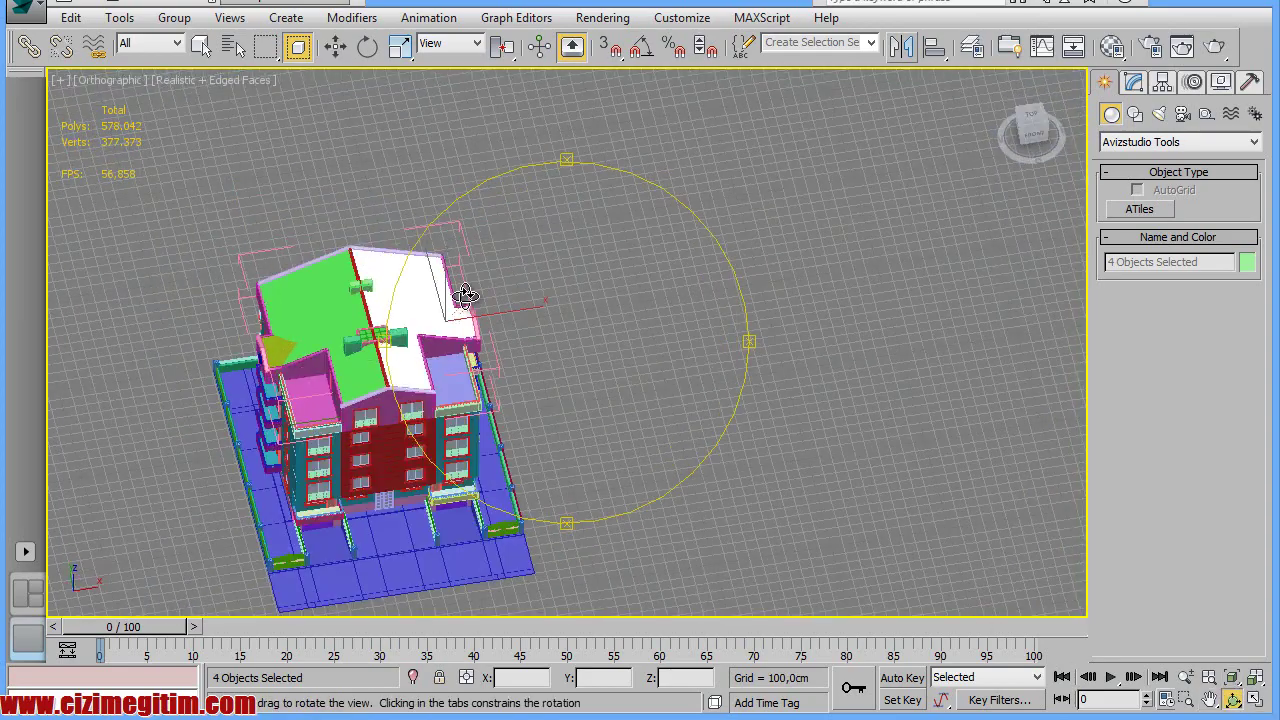
scroll(440, 330, up, 5)
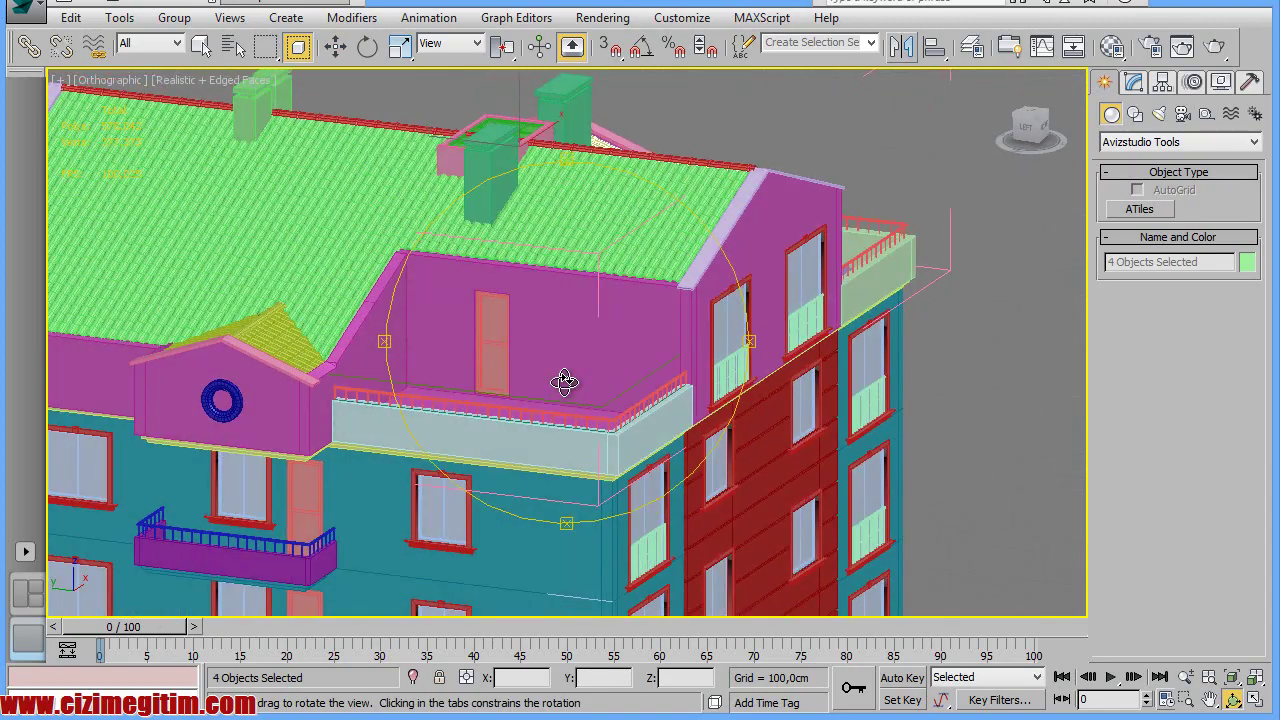
scroll(535, 390, up, 1)
scroll(565, 300, up, 2)
scroll(600, 310, up, 2)
drag(620, 328, 375, 388)
scroll(563, 354, down, 2)
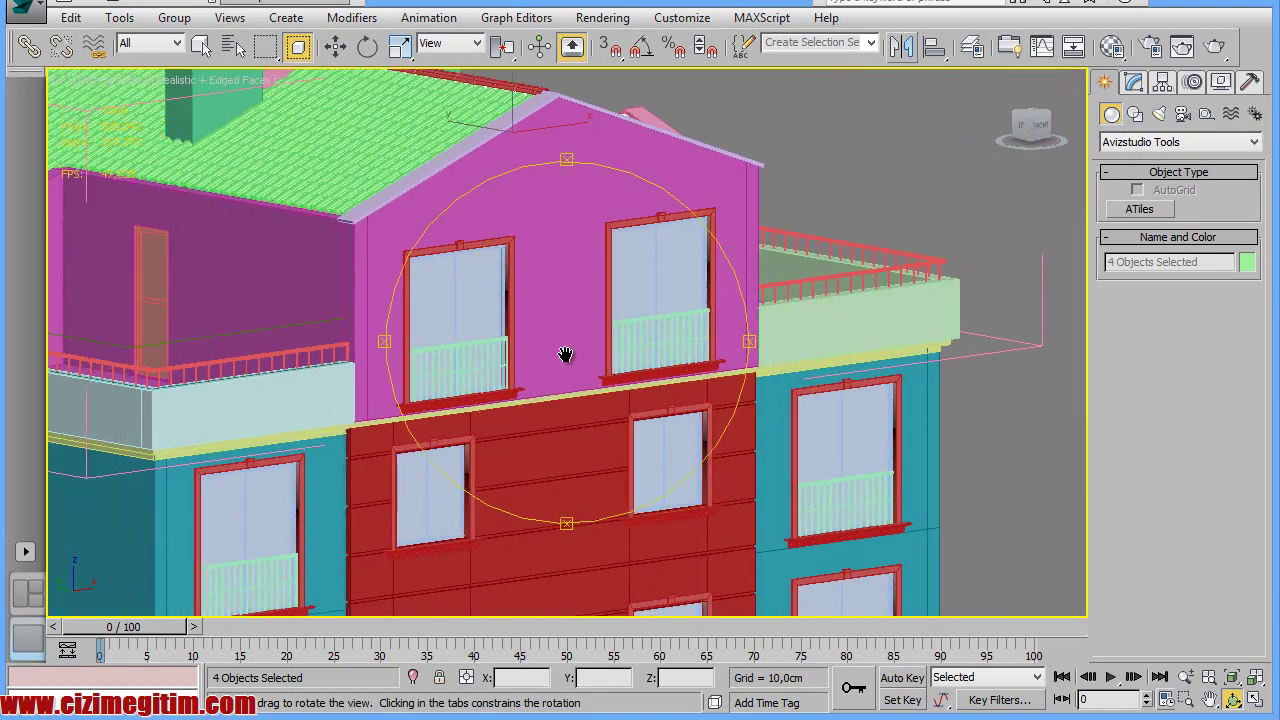
scroll(591, 354, down, 5)
middle_drag(591, 354, 575, 349)
mouse_move(558, 369)
mouse_down()
mouse_move(380, 374)
mouse_move(420, 397)
mouse_move(508, 405)
mouse_up()
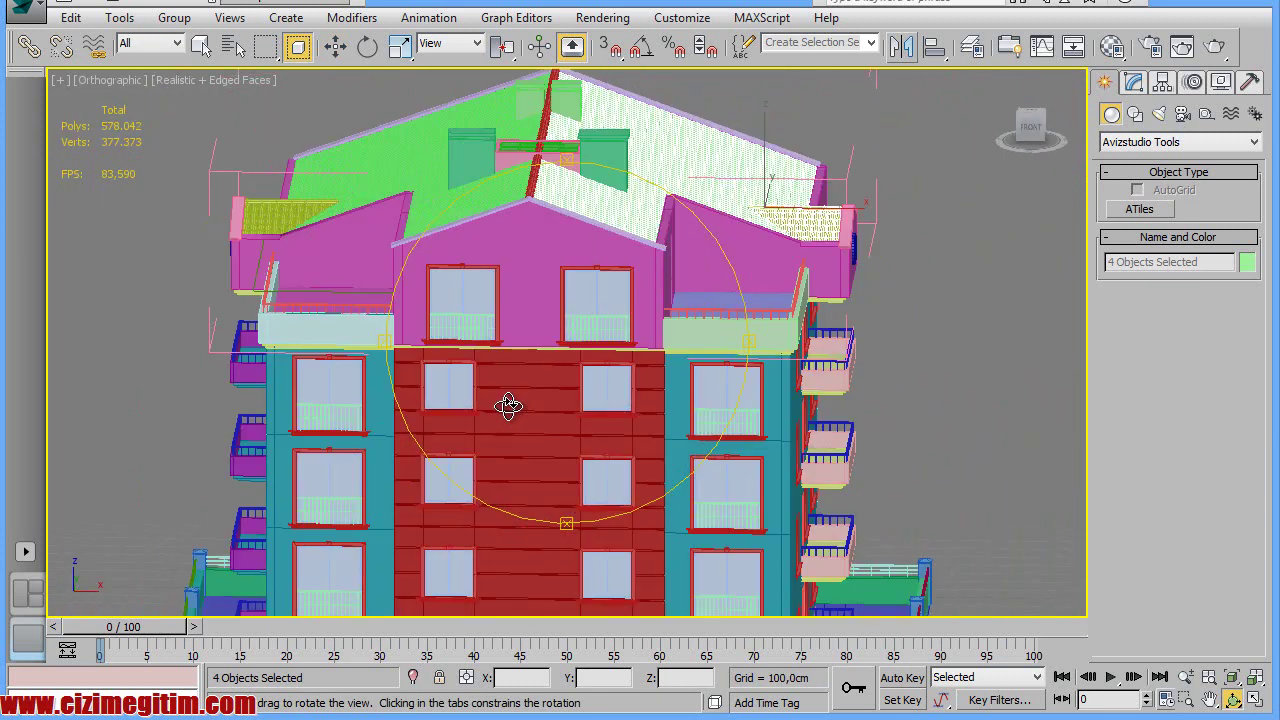